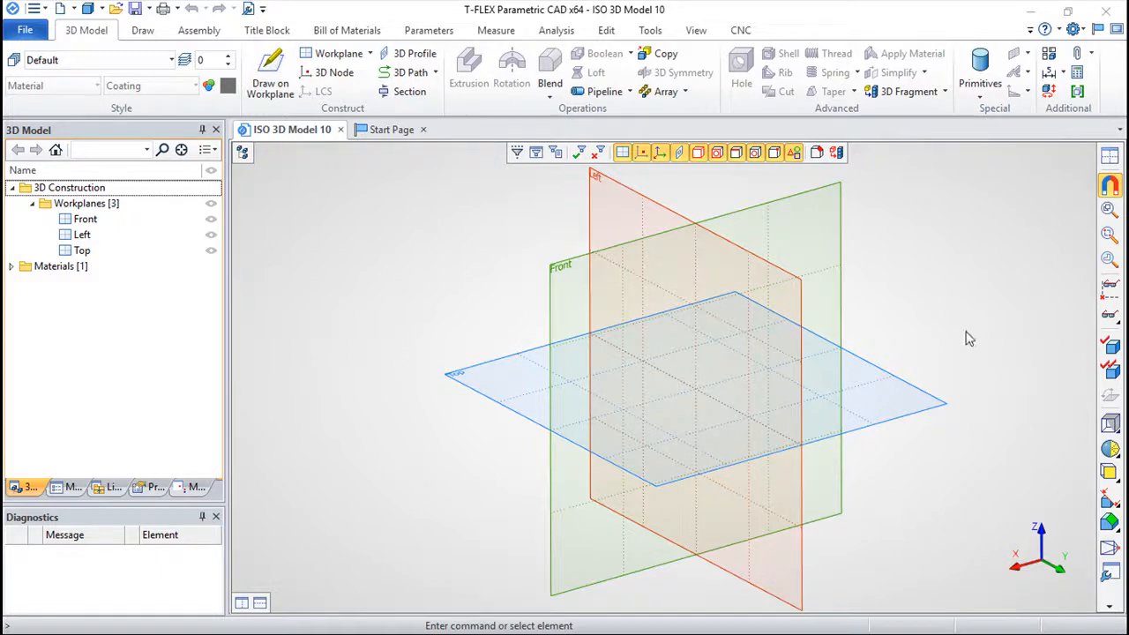
Open the sheet metal defaults and examine the neutral factor options, including the neutral factors table
click(1028, 74)
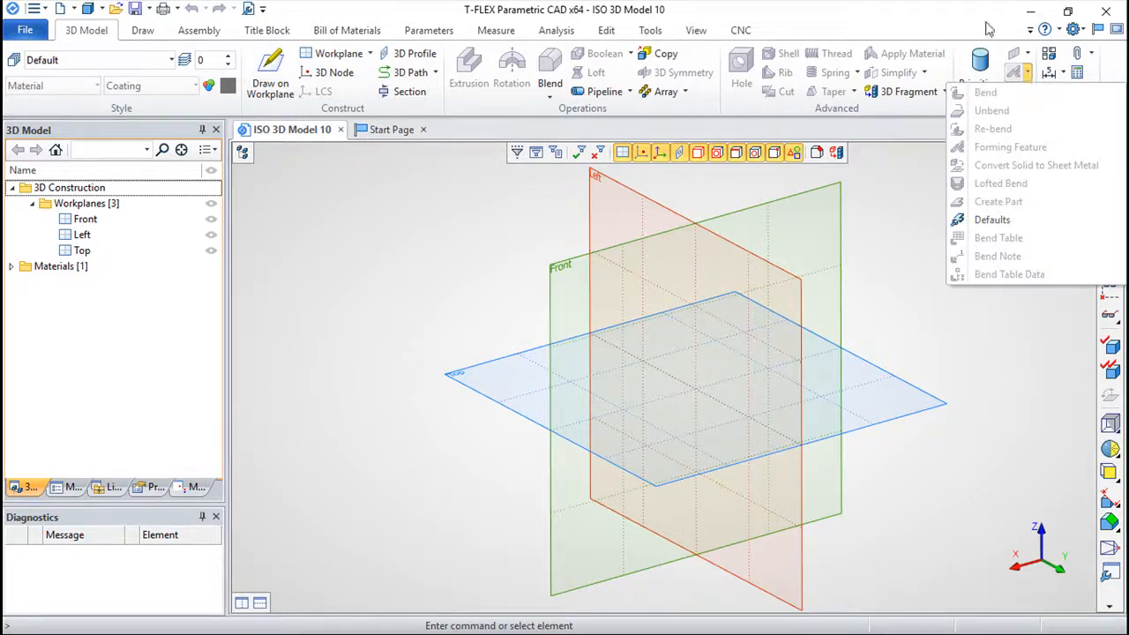
click(936, 17)
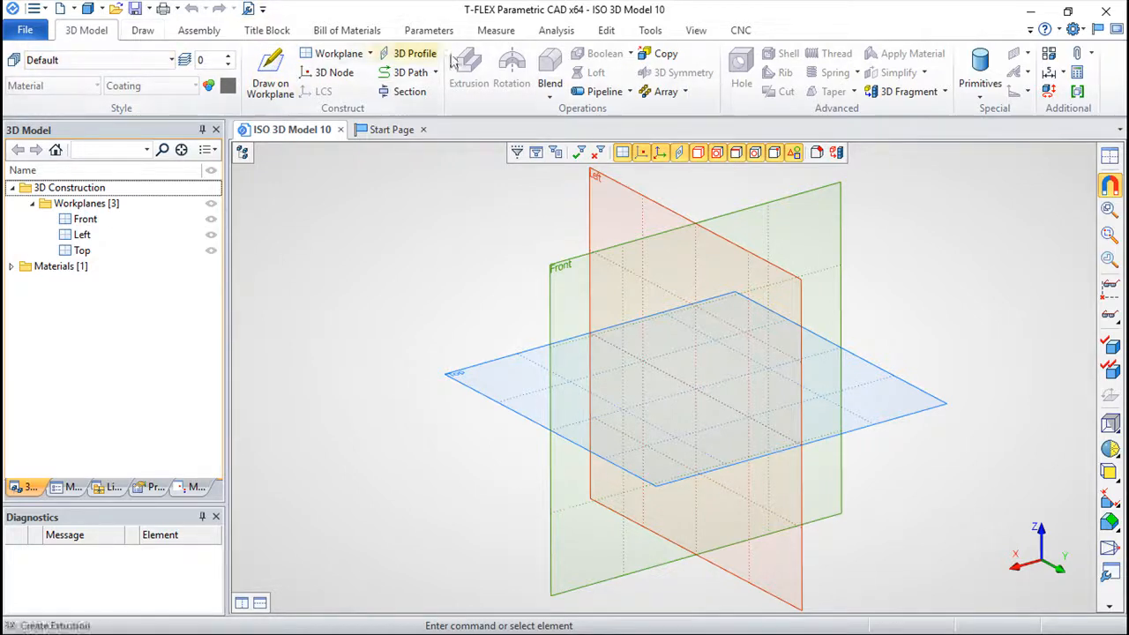
click(1028, 77)
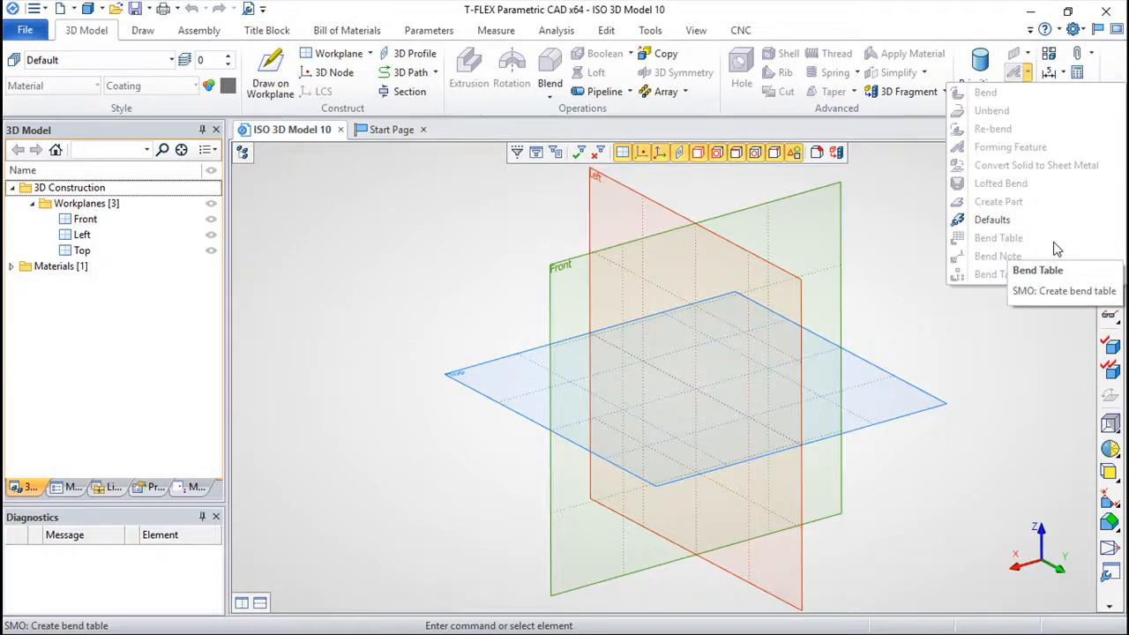
click(992, 222)
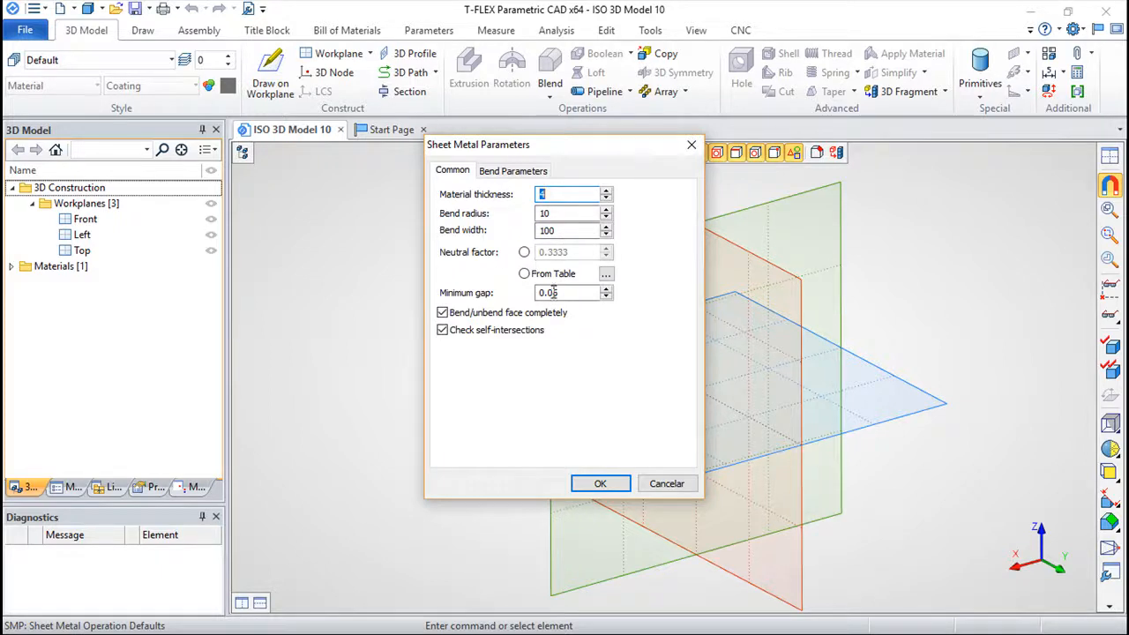
click(524, 253)
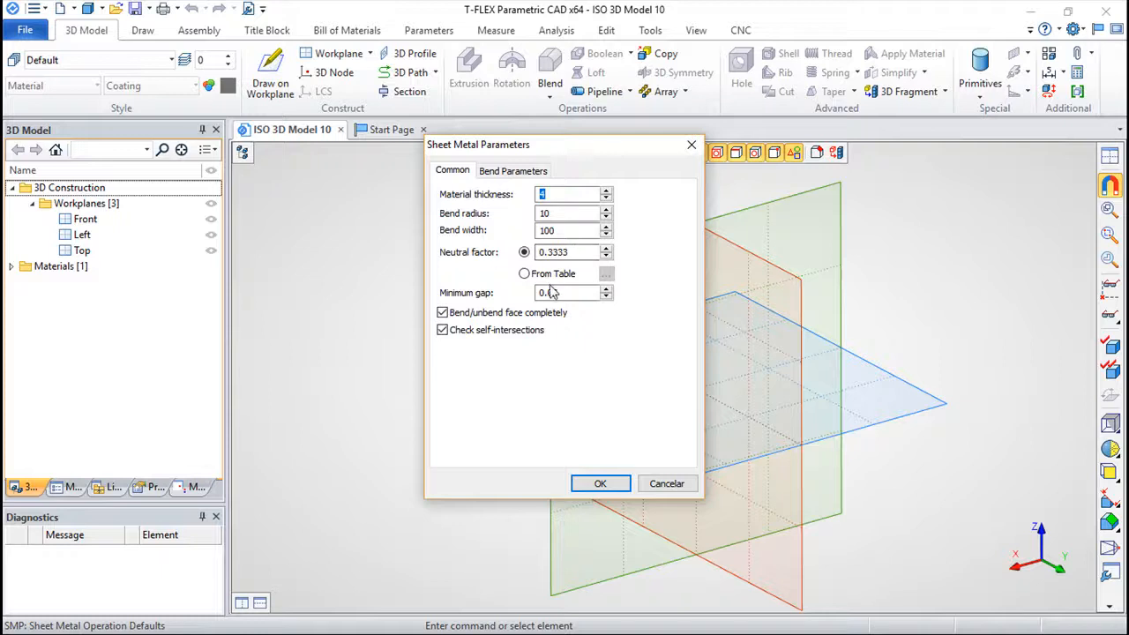
click(525, 275)
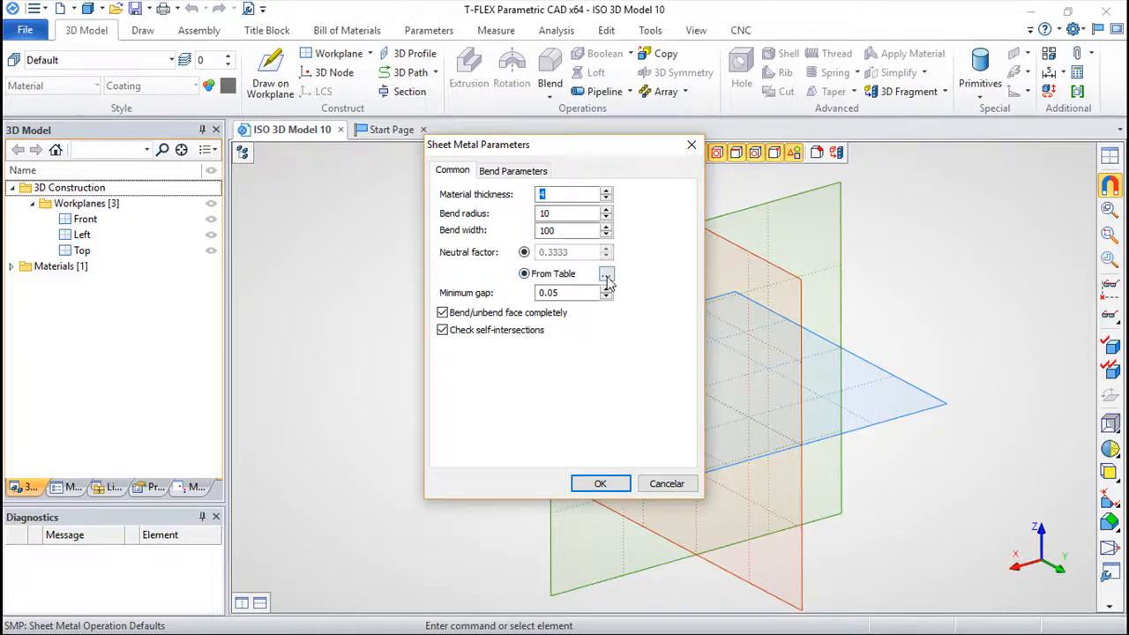
click(606, 274)
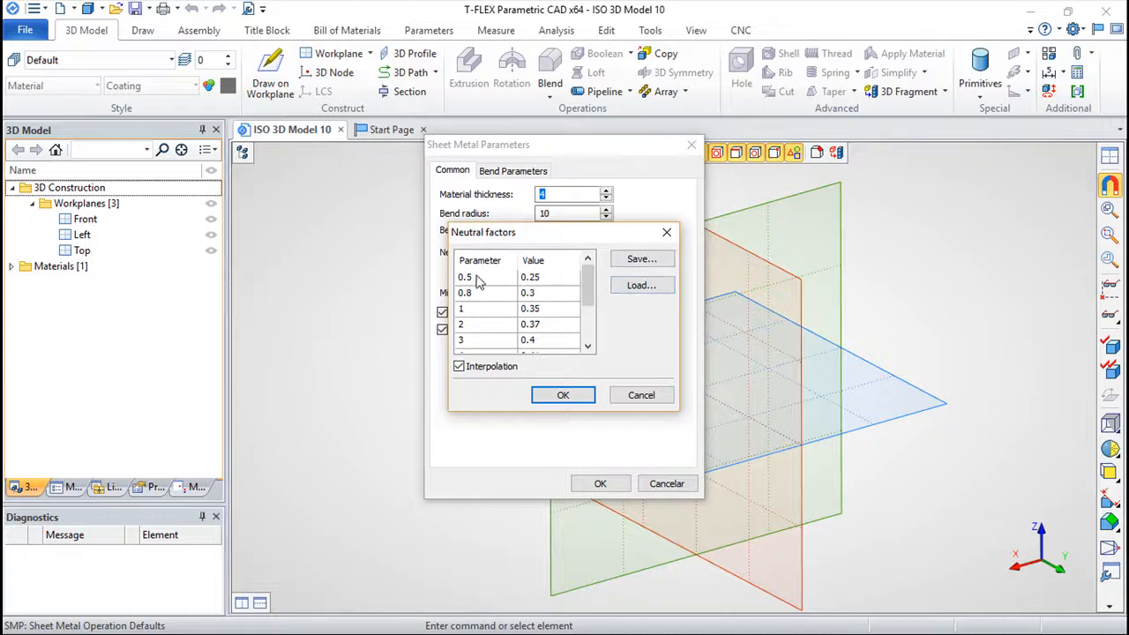
click(641, 397)
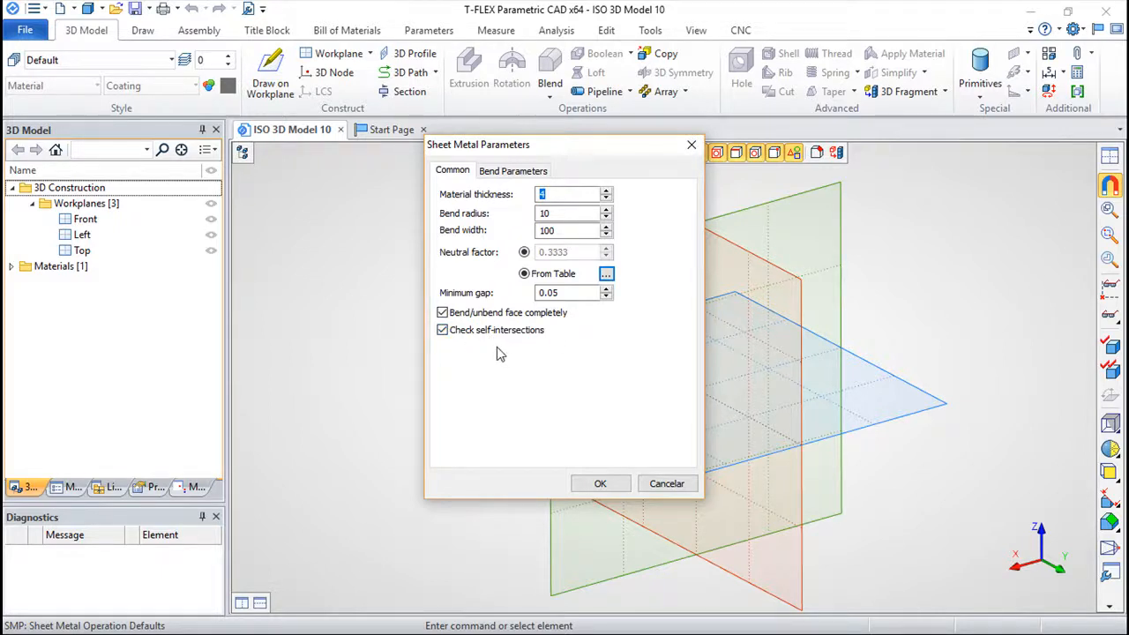
Review the bend position and length measurement choices in the bend parameters and close the defaults without saving
click(521, 172)
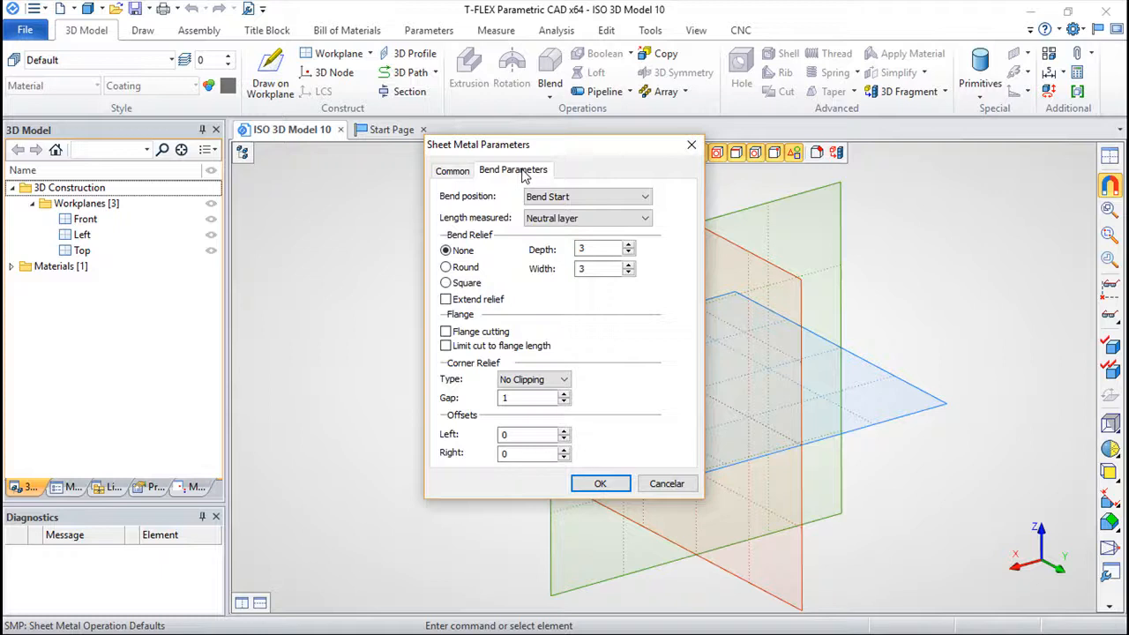
click(646, 197)
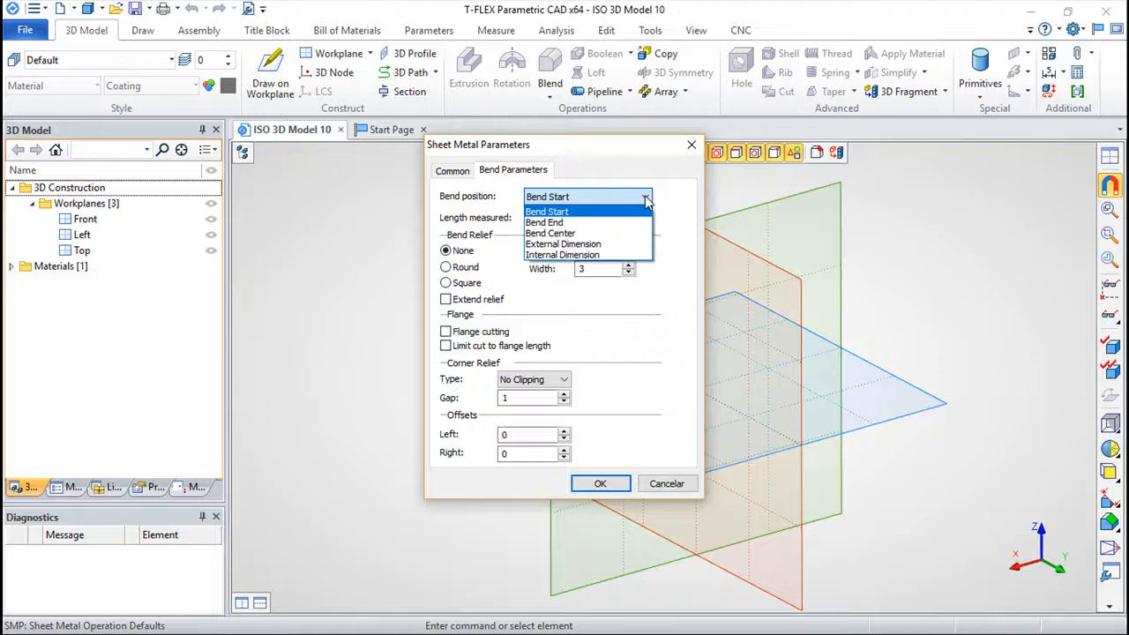
click(668, 281)
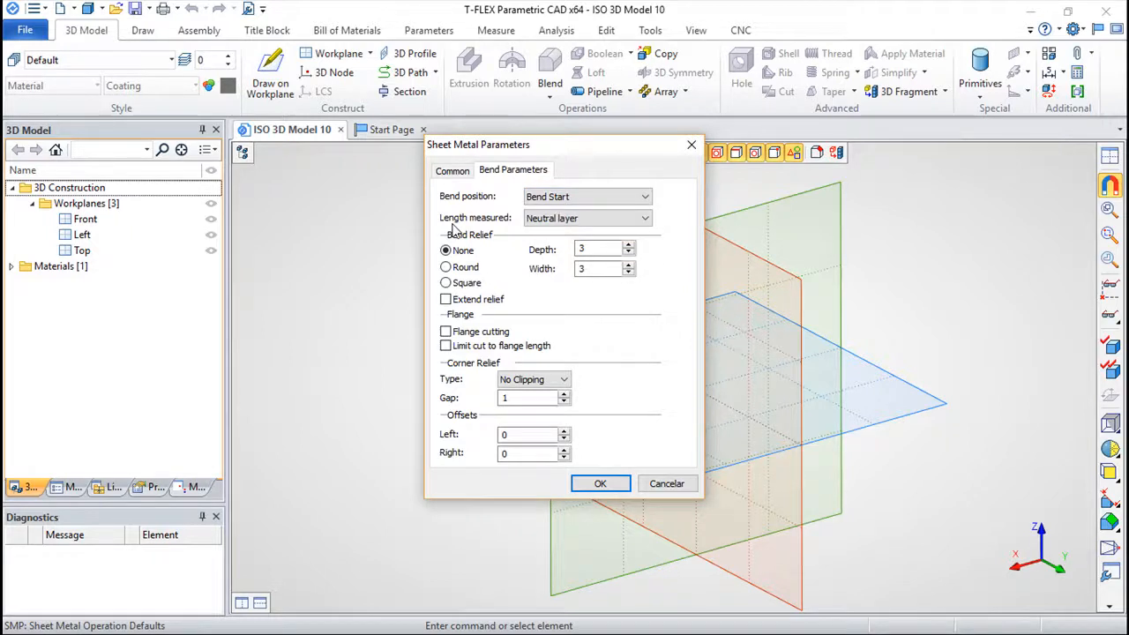
click(645, 218)
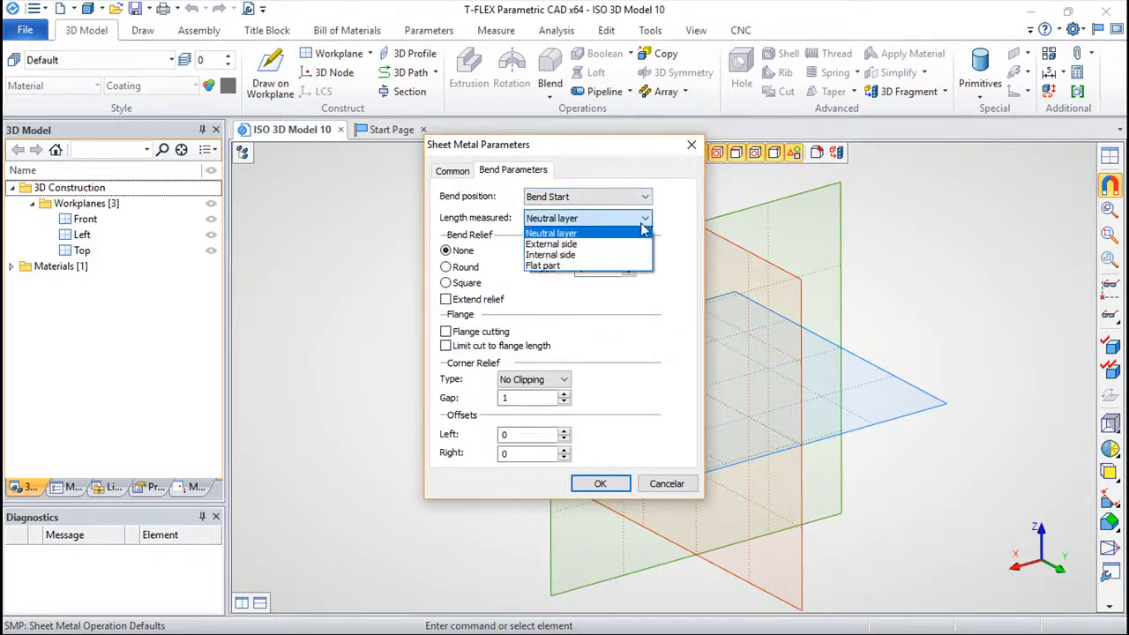
click(679, 263)
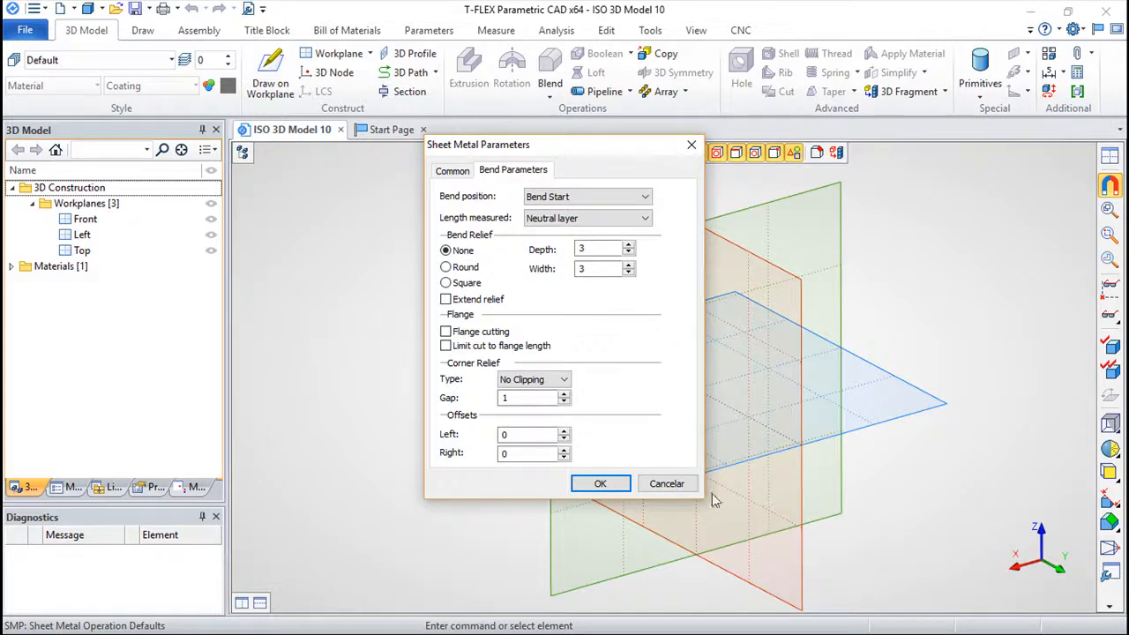
click(681, 485)
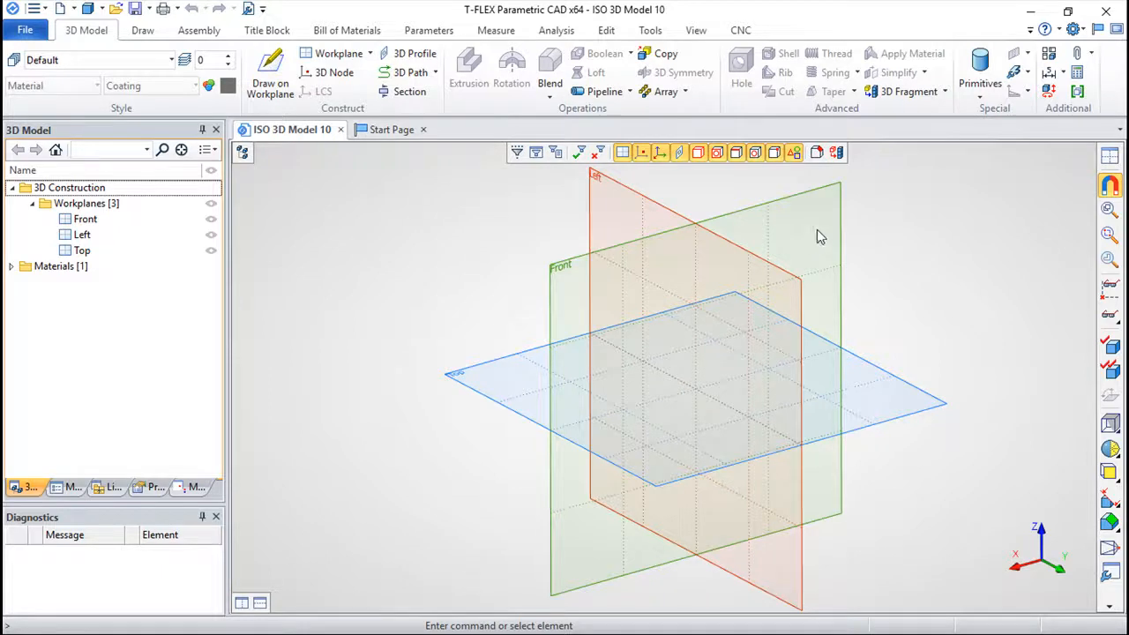
Start drawing on the Top workplane and place crossing construction lines with a node at the origin
right_click(889, 376)
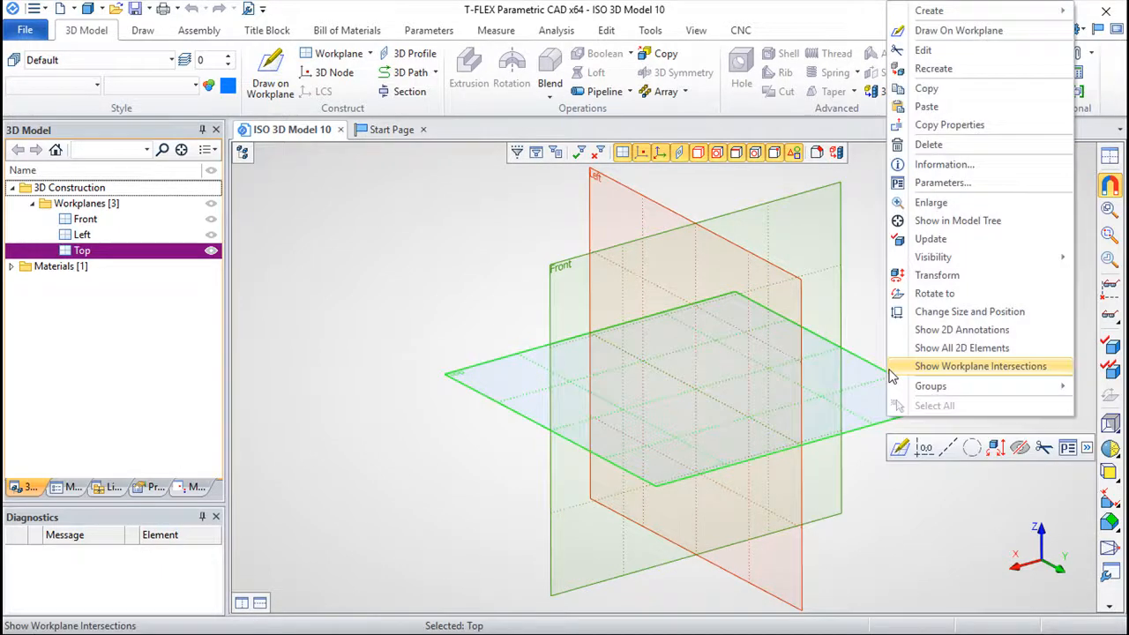
click(897, 450)
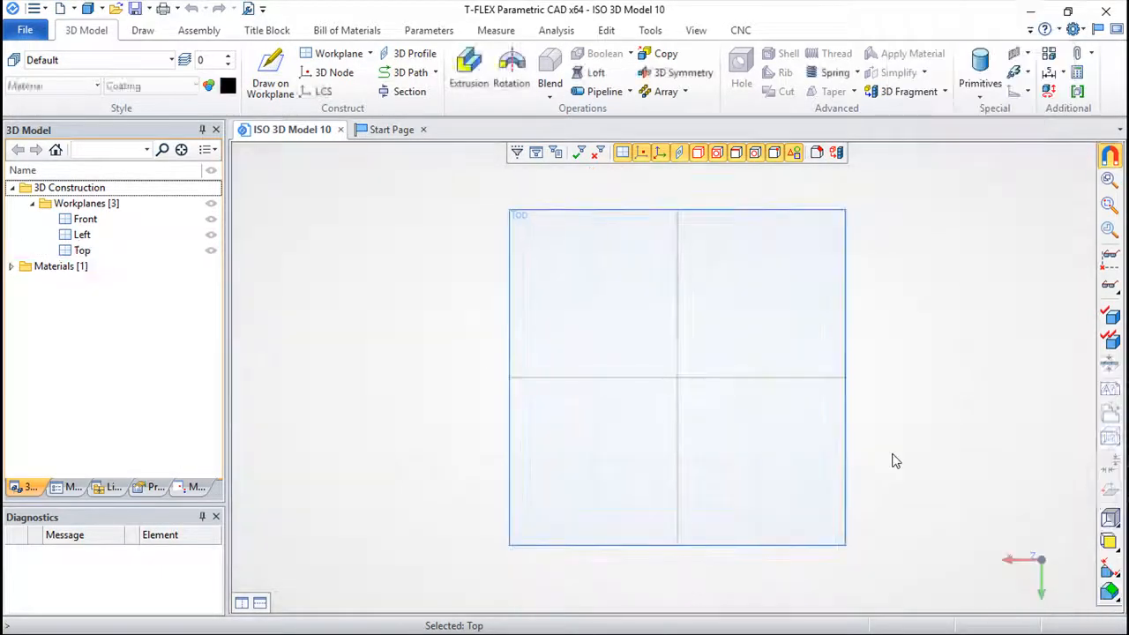
click(403, 68)
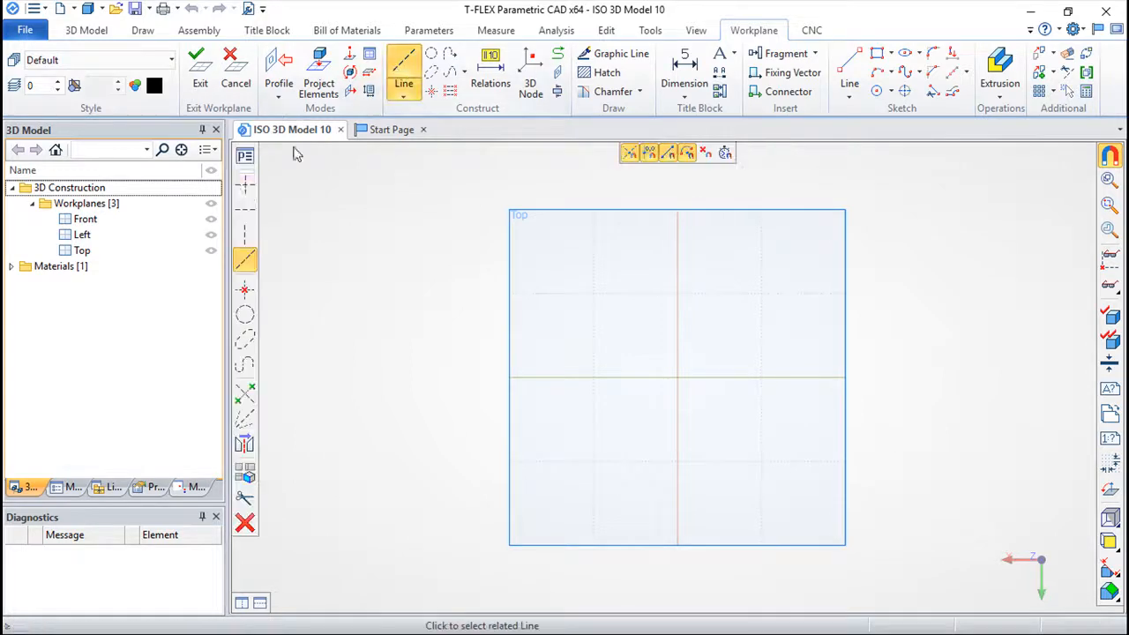
click(246, 188)
click(676, 378)
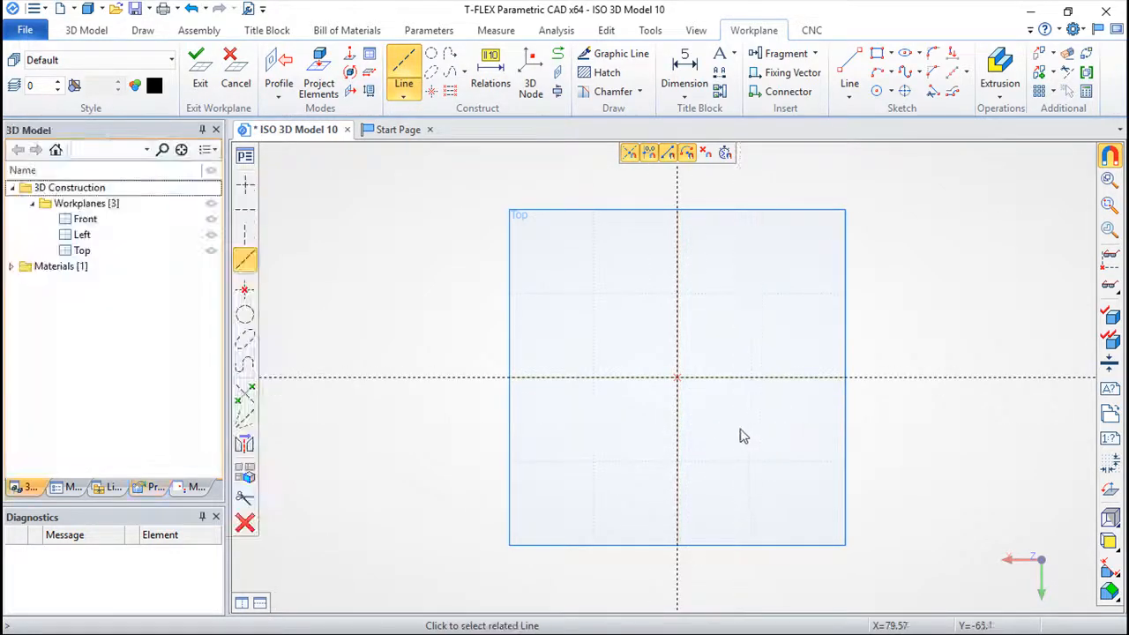
Add a vertical construction line at a distance of 100 to the left of the central vertical line
click(677, 419)
text(100)
key(Return)
text(10)
text(0)
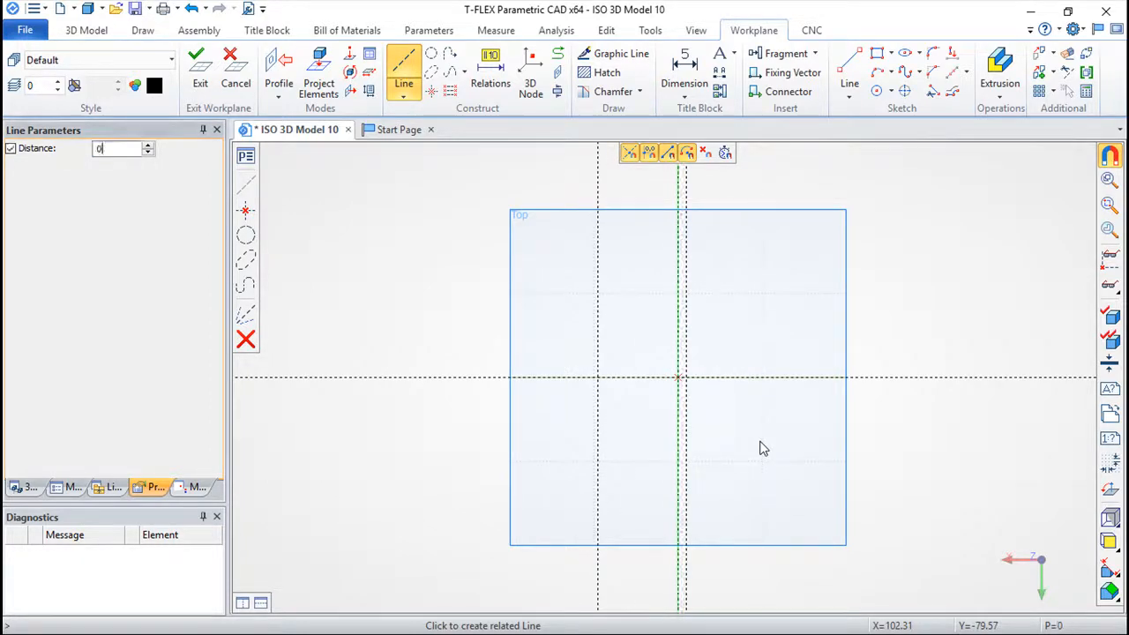
click(203, 8)
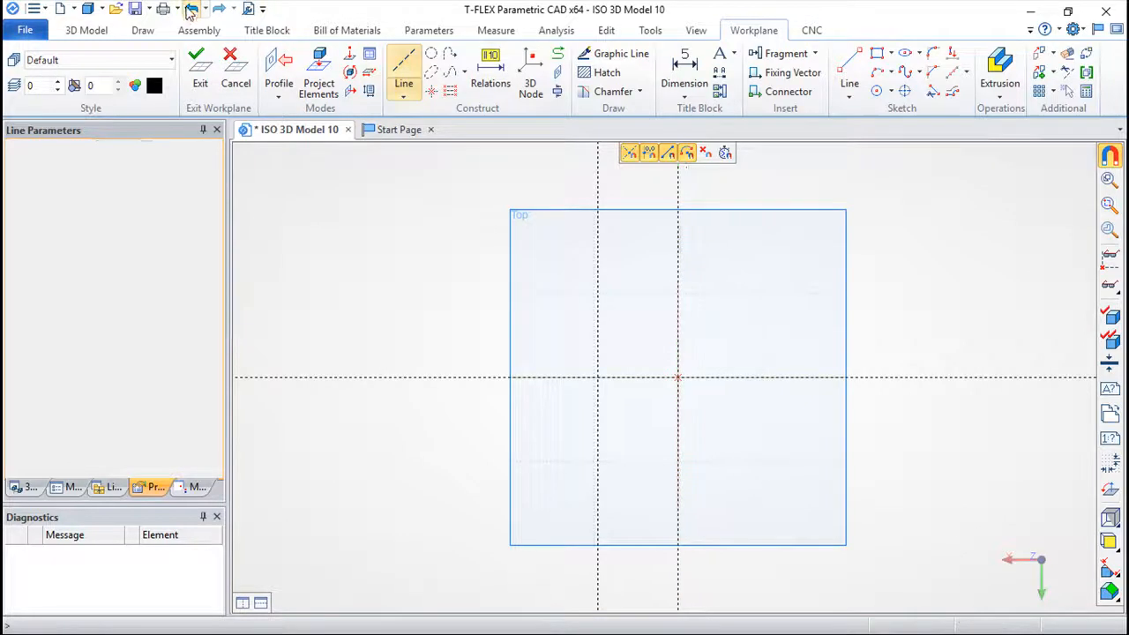
Add a second vertical construction line at a distance of 100 to the right of the central vertical line
click(399, 67)
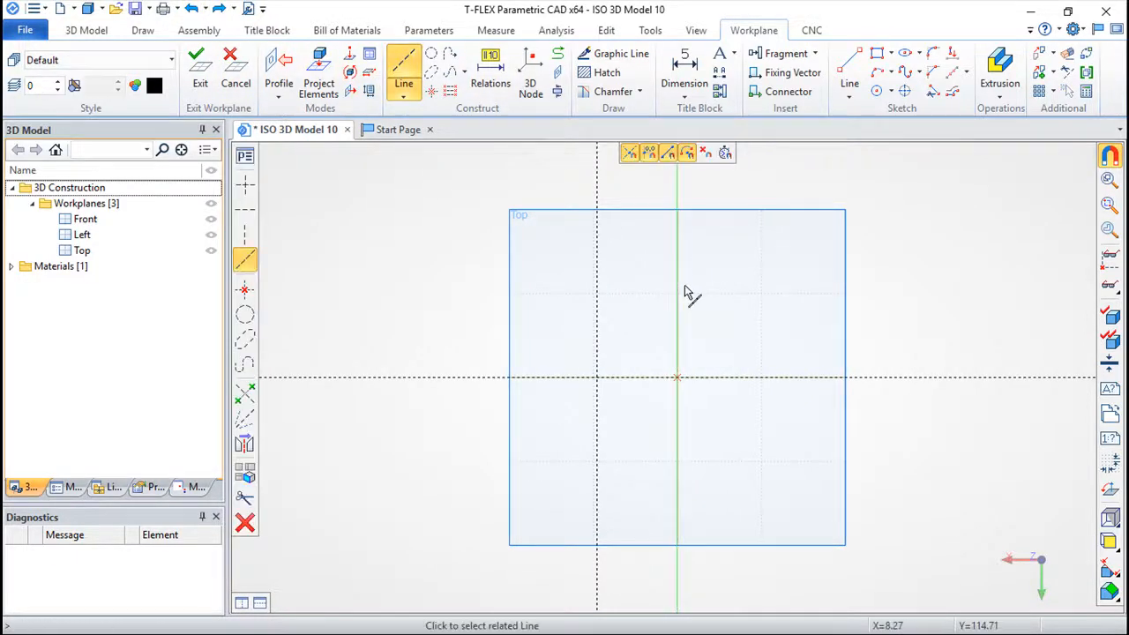
click(678, 294)
text(100)
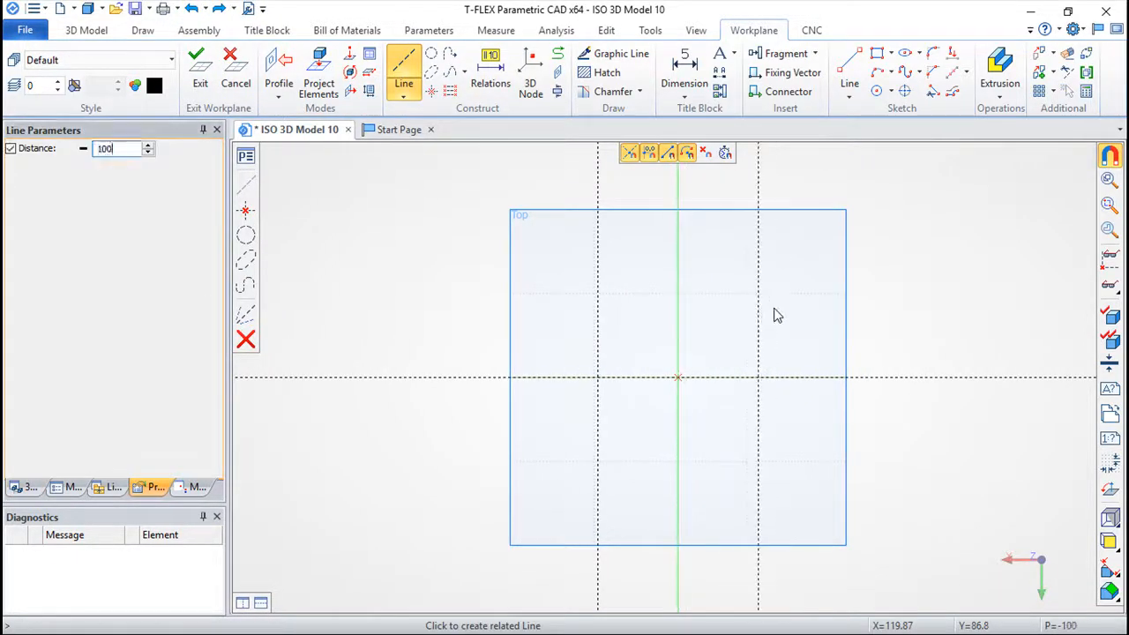
key(Return)
key(Escape)
Add horizontal construction lines at a distance of 50 above and below the central horizontal line
click(818, 378)
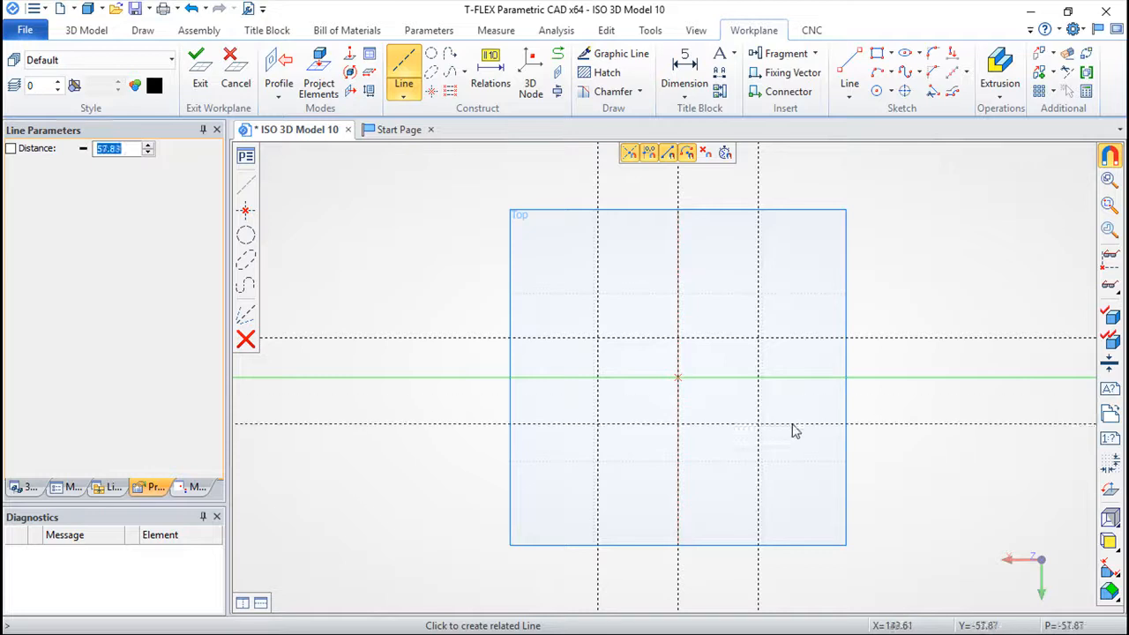
text(50)
key(Return)
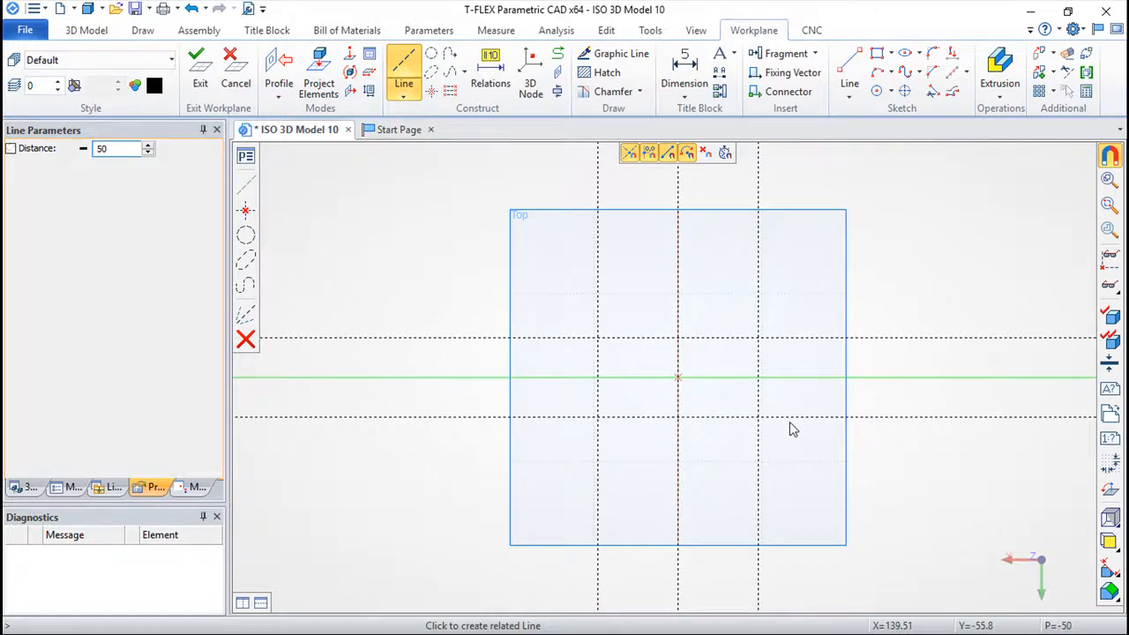
key(Escape)
Draw a closed rectangle of graphic lines through the four outer construction line intersections and finish the workplane drawing
scroll(746, 451, up, 6)
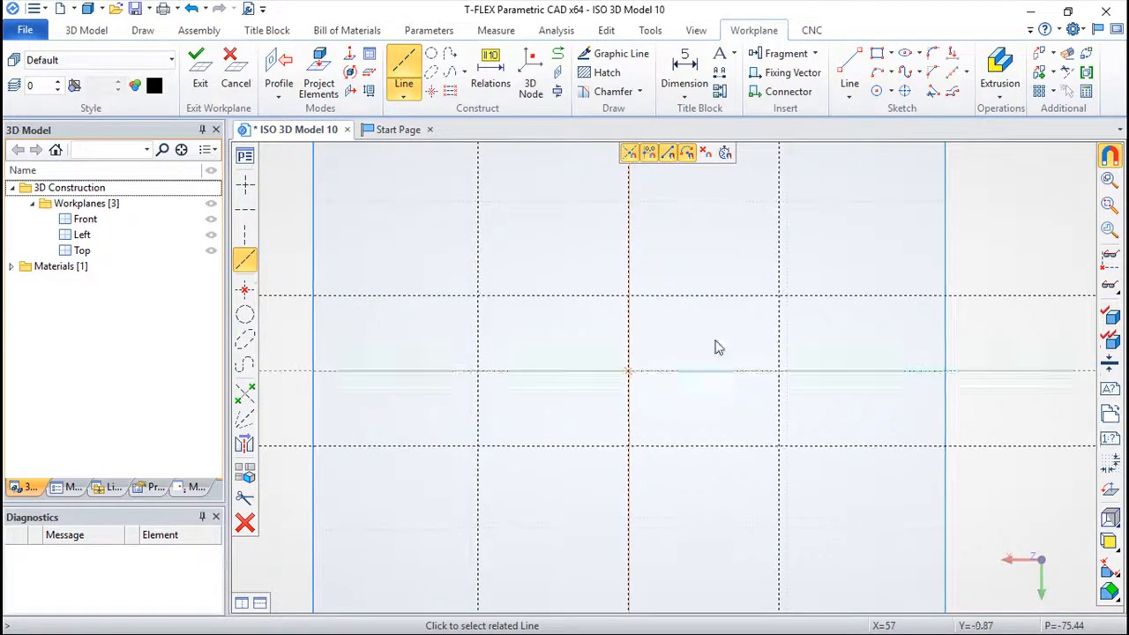
click(593, 53)
click(477, 295)
click(778, 296)
click(778, 445)
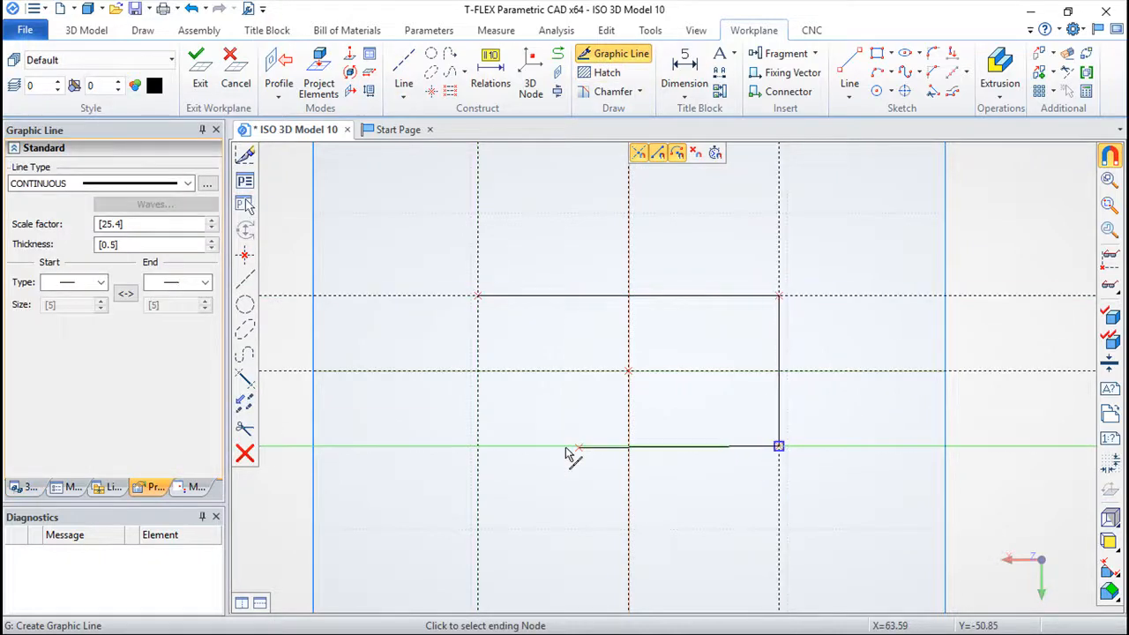
click(478, 445)
click(477, 296)
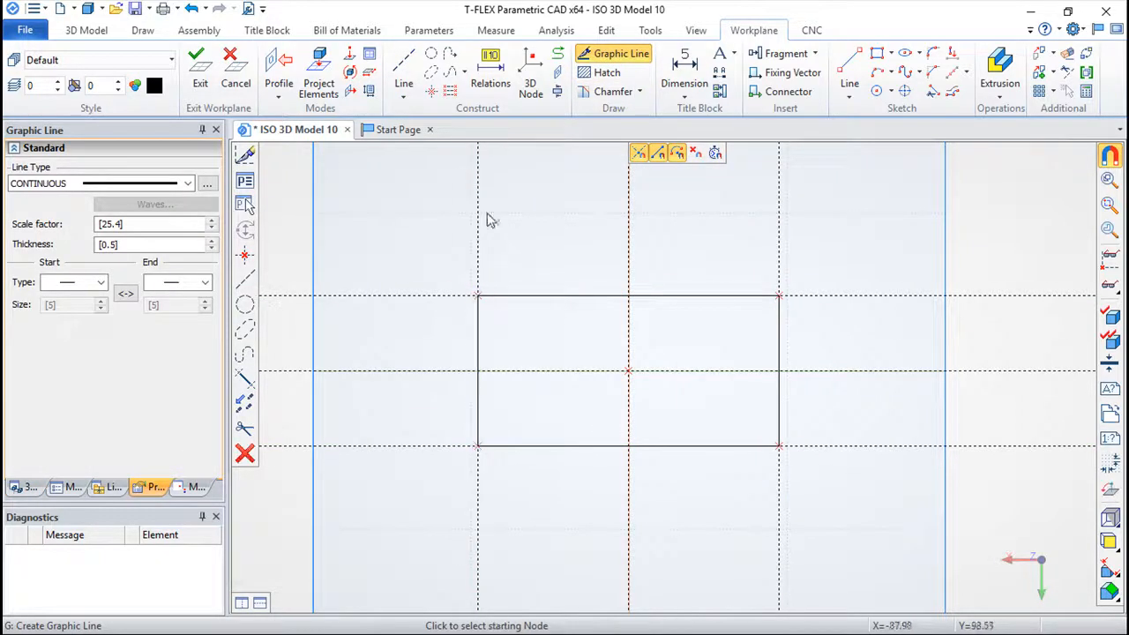
click(199, 73)
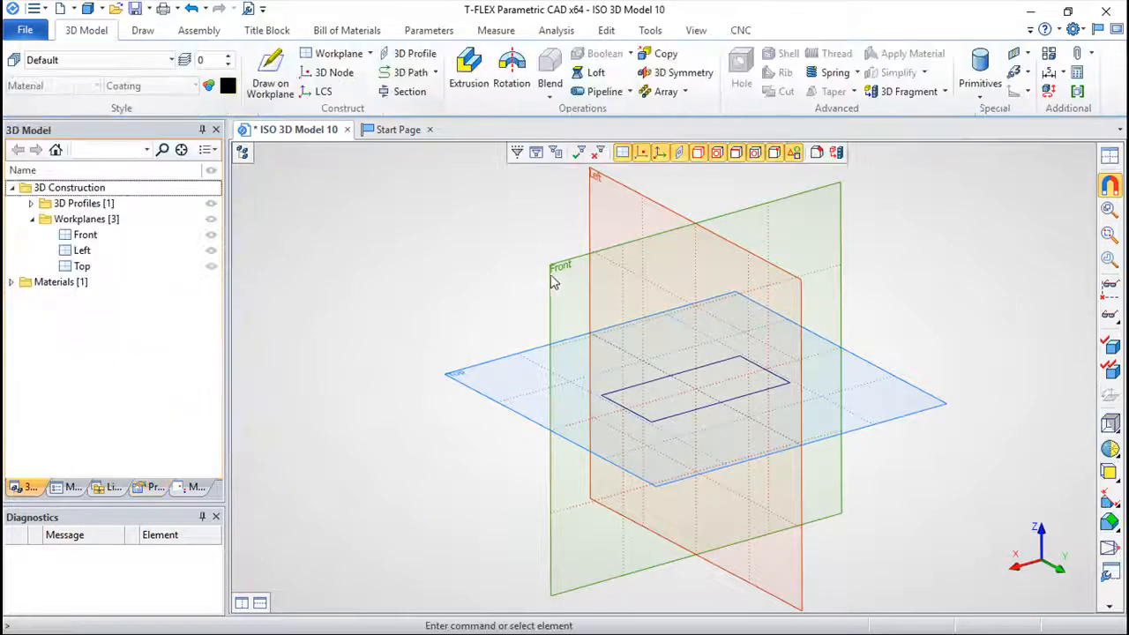
Create a sheet metal part from the rectangular profile as Sheet Bound, with the default thickness of 4 and Symmetric direction
scroll(591, 303, up, 2)
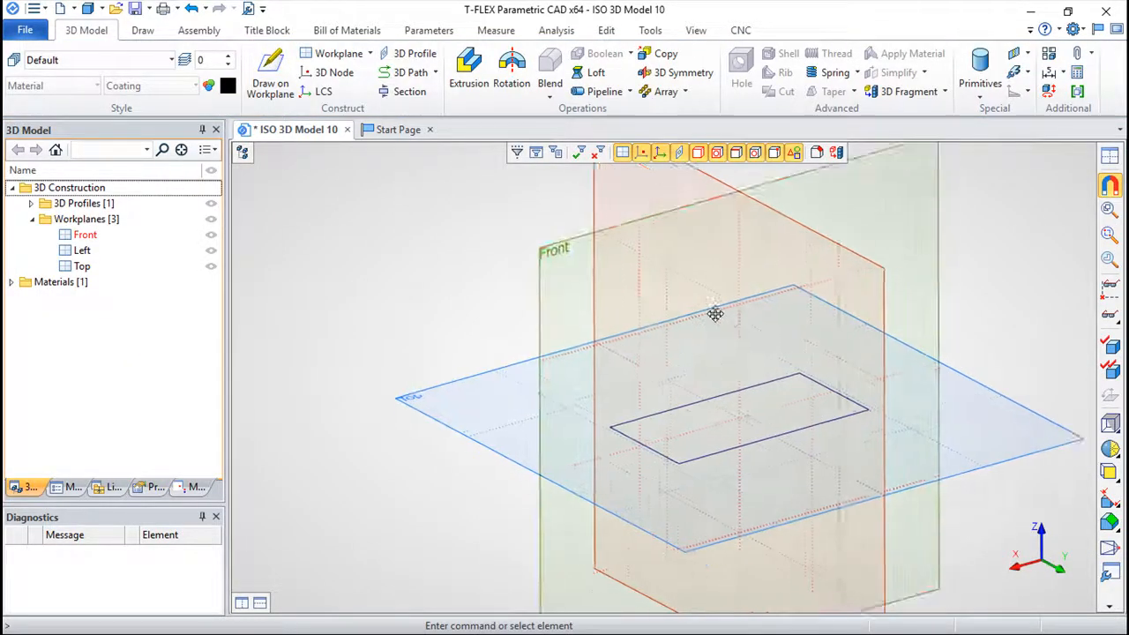
middle_drag(649, 272, 544, 220)
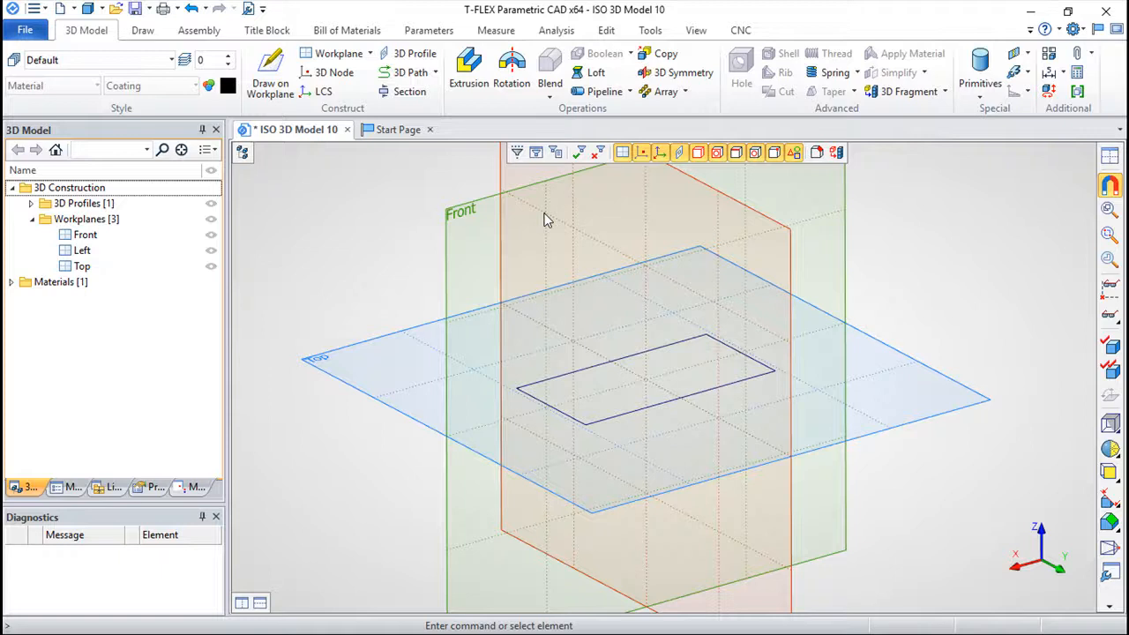
click(1024, 74)
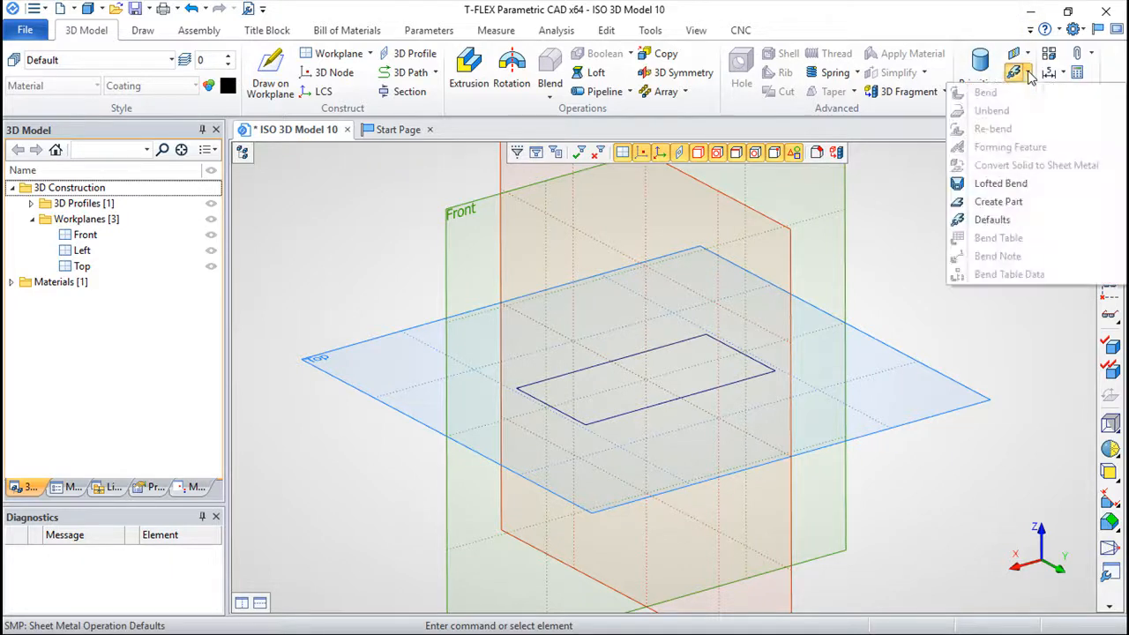
click(998, 202)
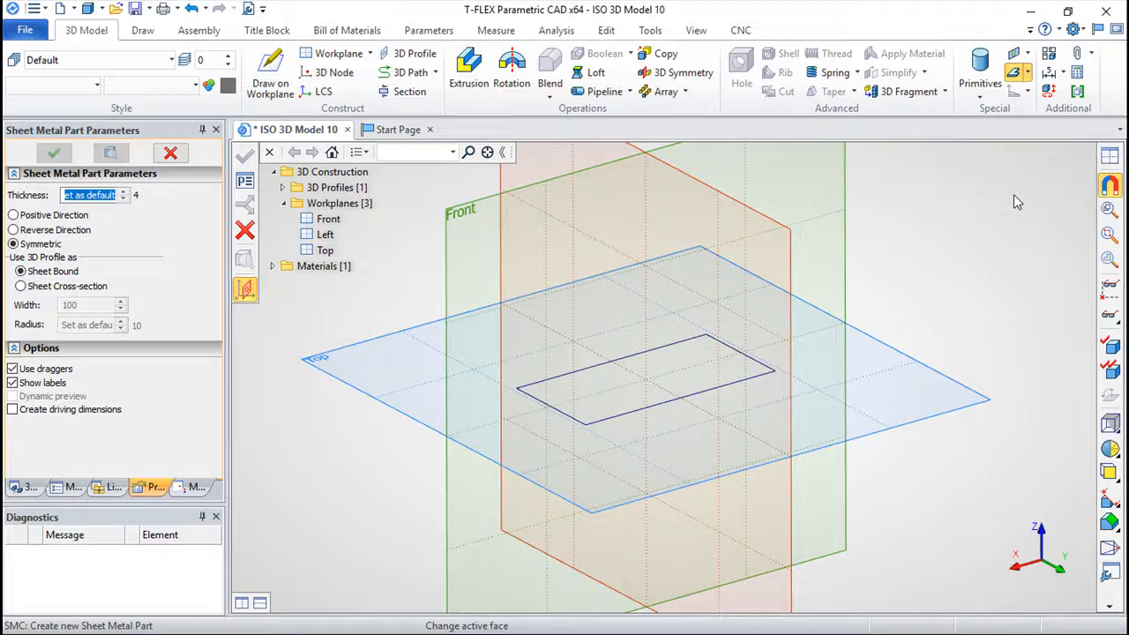
click(753, 394)
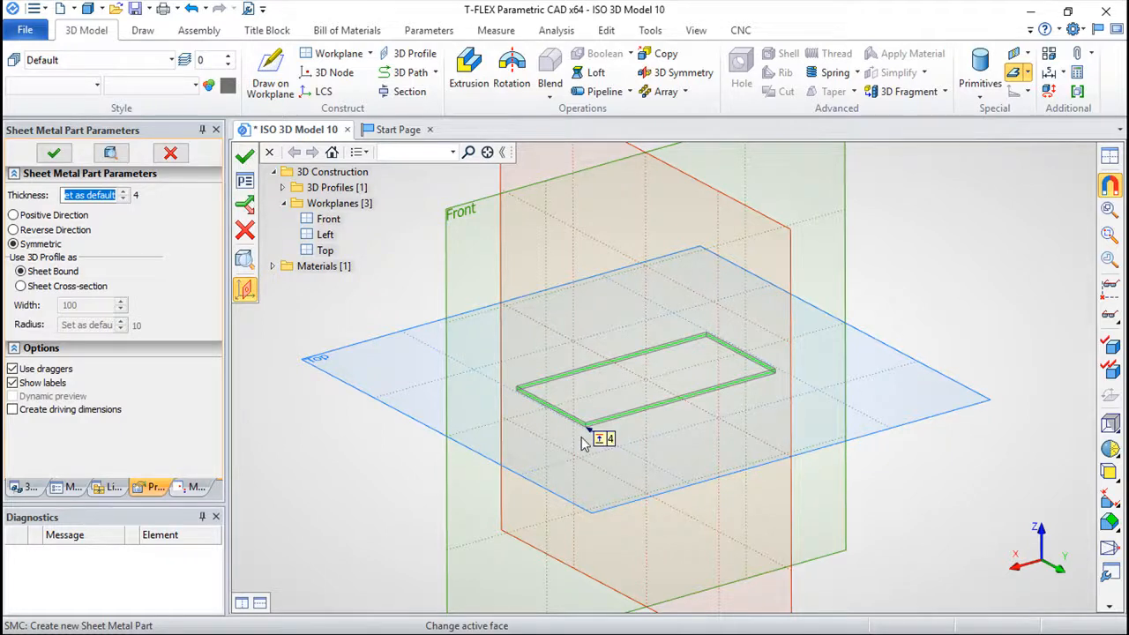
scroll(675, 453, up, 3)
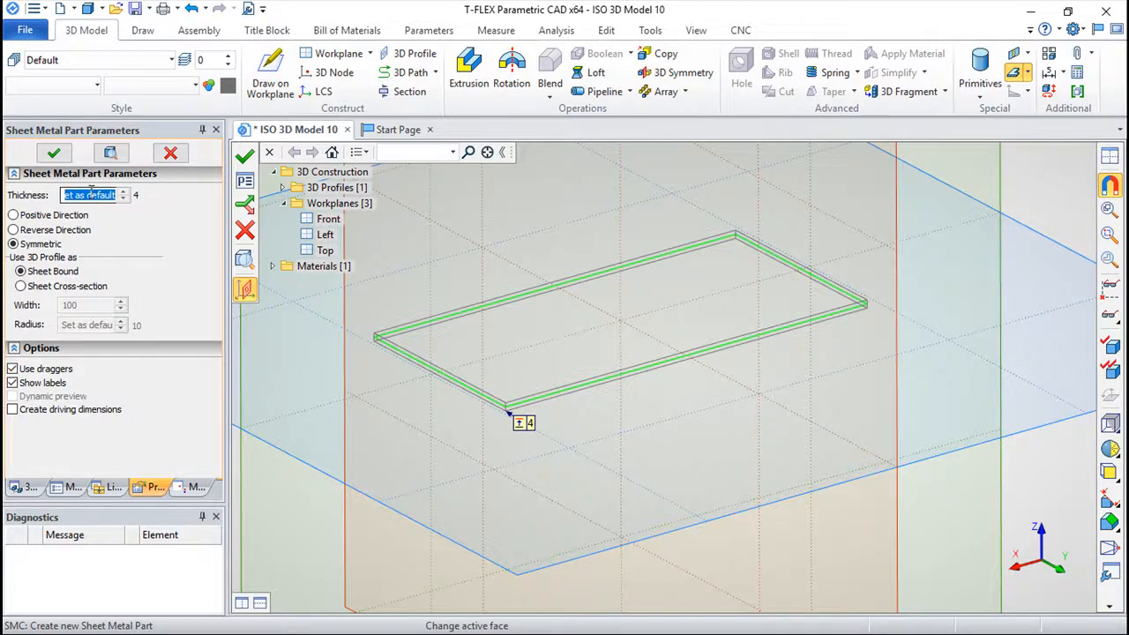
click(14, 245)
click(245, 155)
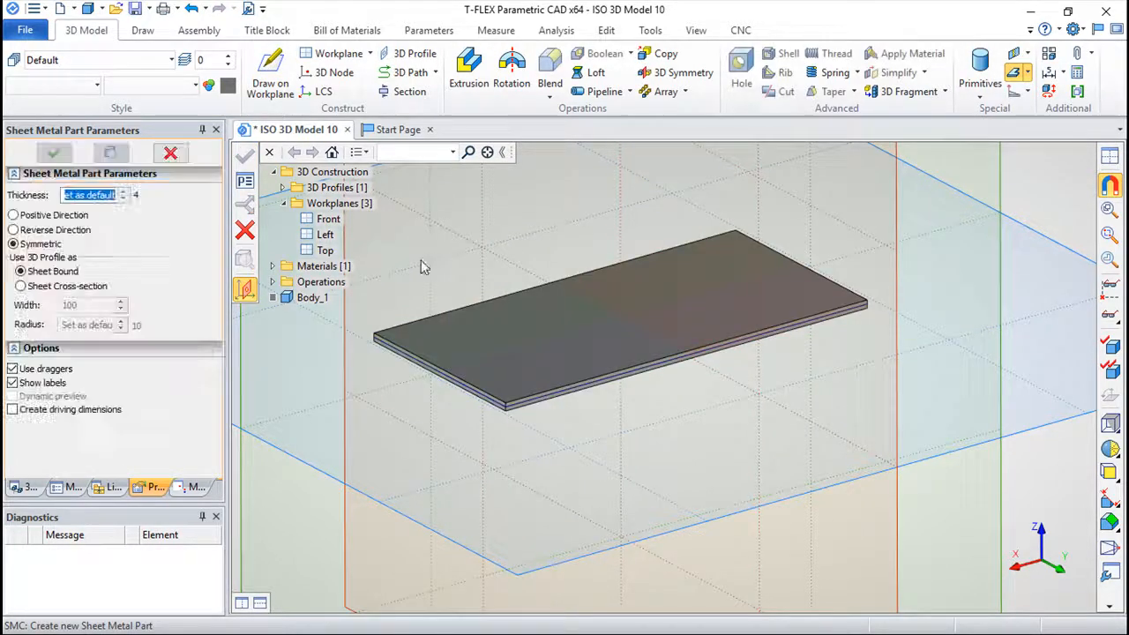
Undo the flat plate and create a sheet metal part from the rectangular profile as Sheet Cross-section with width 100
click(191, 8)
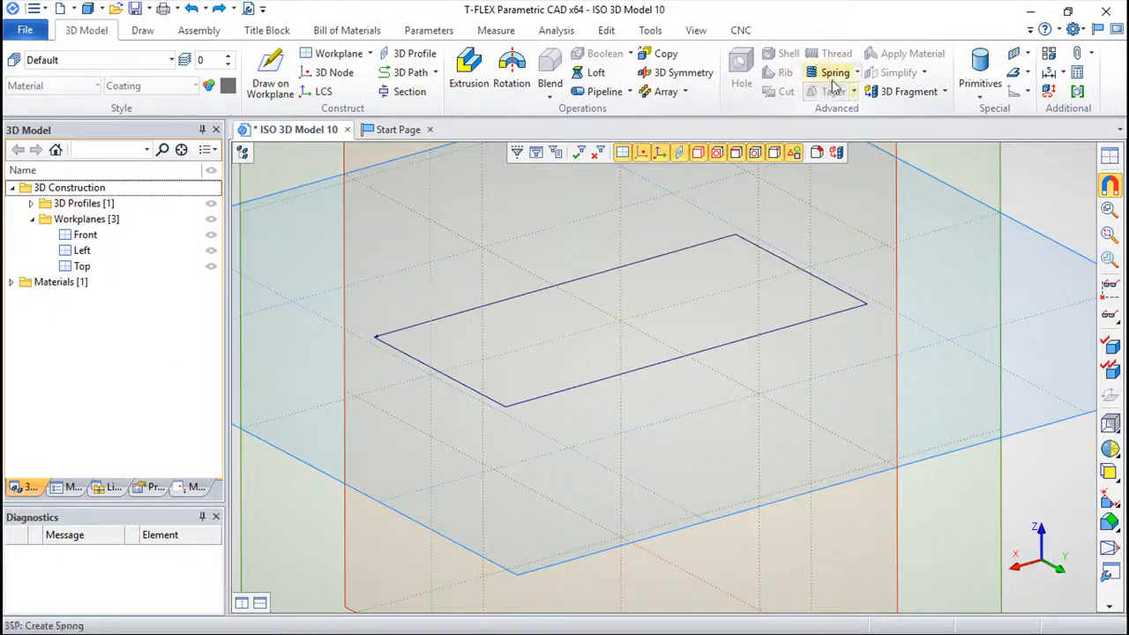
click(1015, 72)
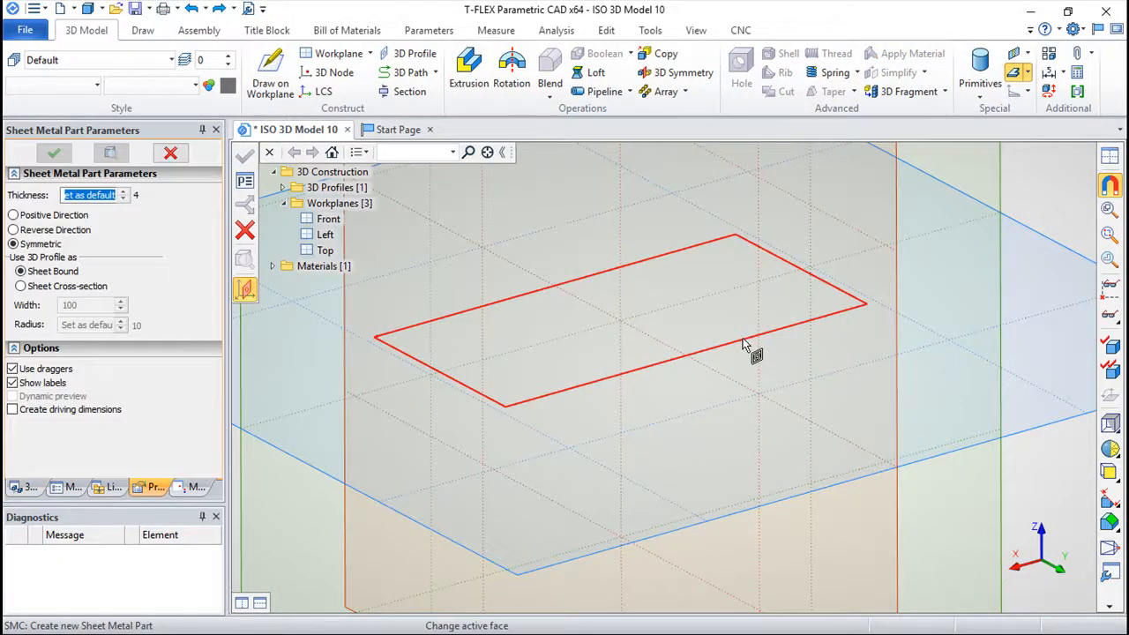
click(745, 345)
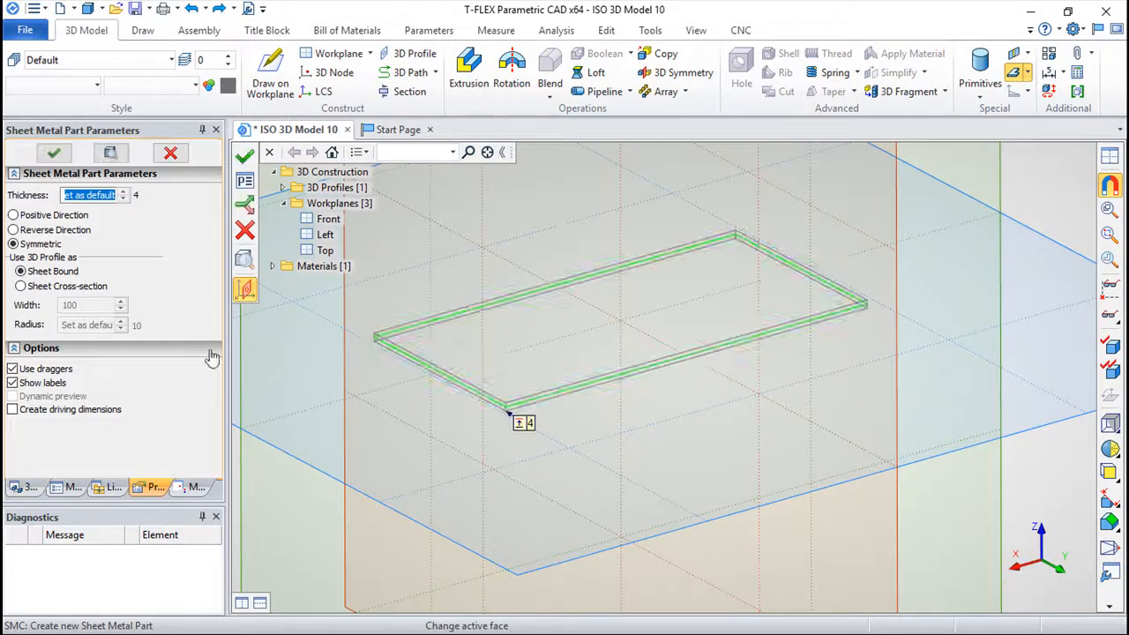
click(21, 286)
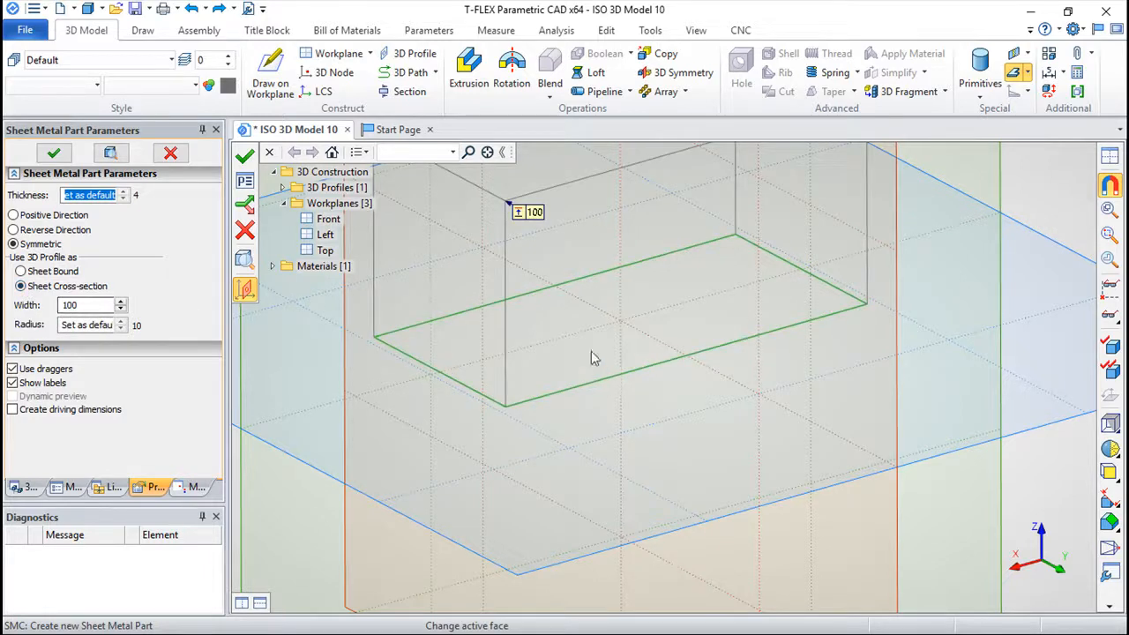
middle_drag(571, 313, 567, 391)
click(245, 156)
drag(635, 369, 612, 393)
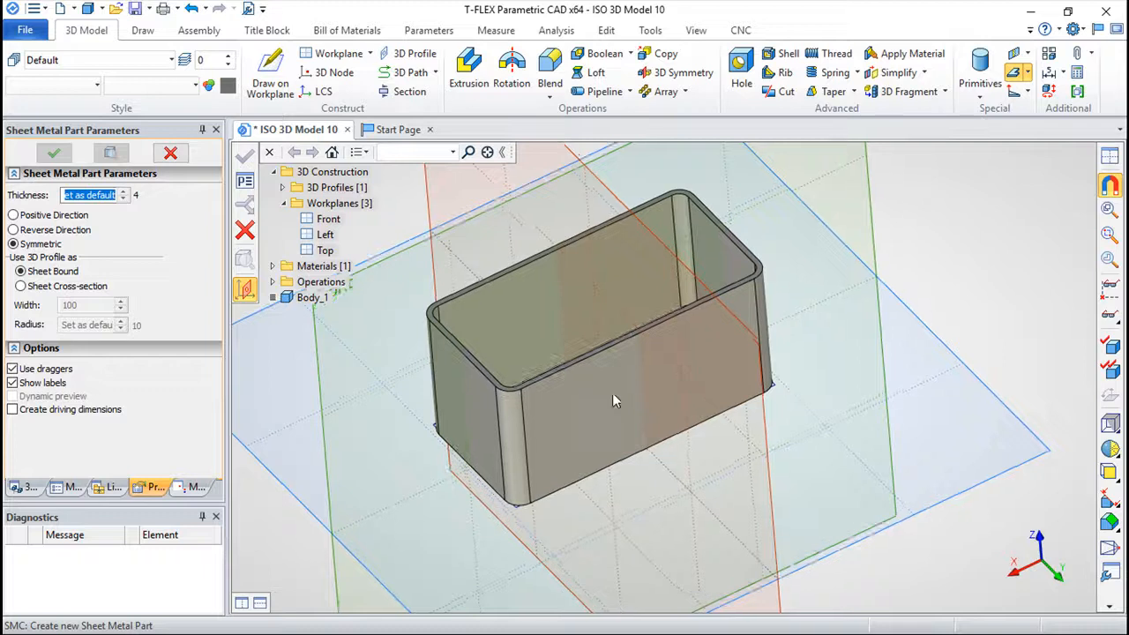
Undo the cross-section part and recreate the plate from the rectangular profile as Sheet Bound, with default thickness 4 and Symmetric direction
click(191, 8)
scroll(650, 354, up, 4)
drag(638, 368, 681, 340)
middle_drag(693, 354, 799, 279)
click(899, 93)
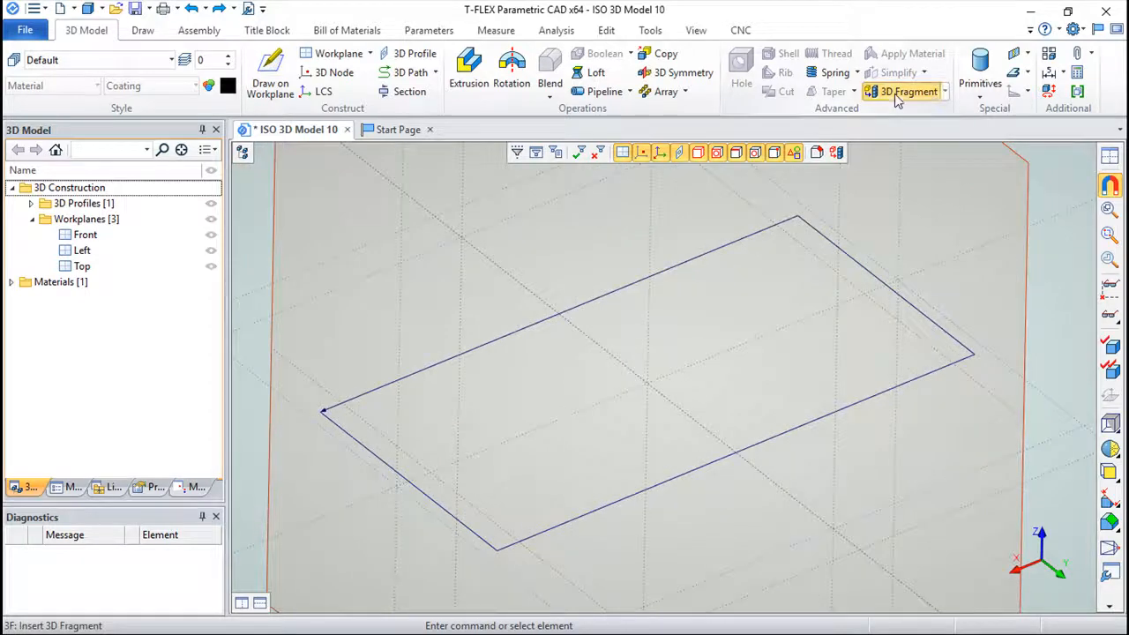
click(1014, 72)
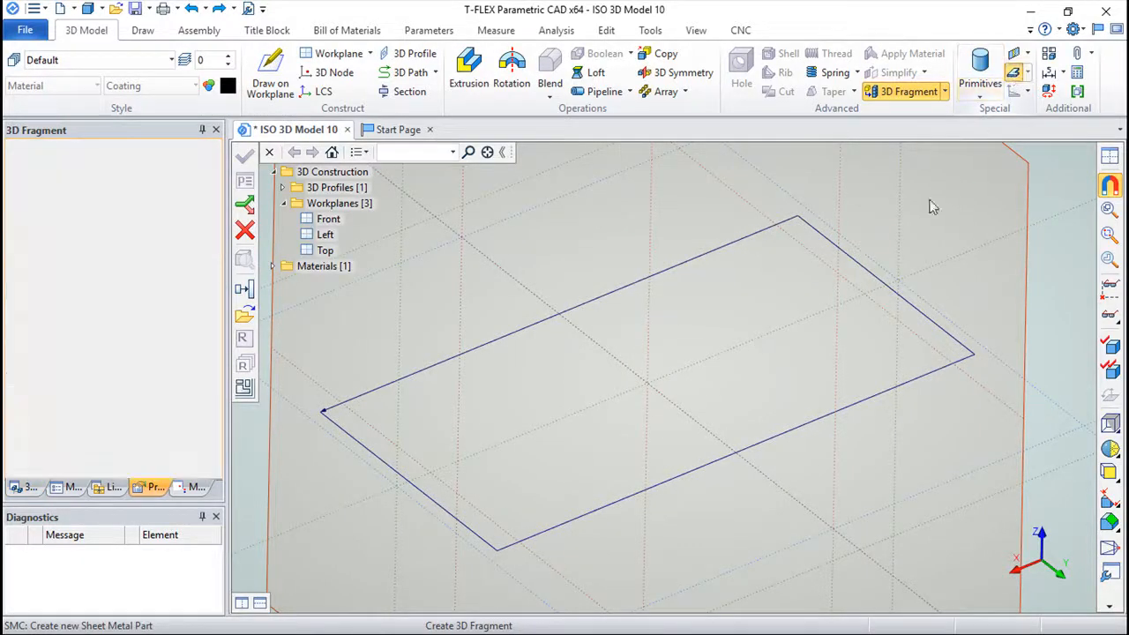
click(942, 332)
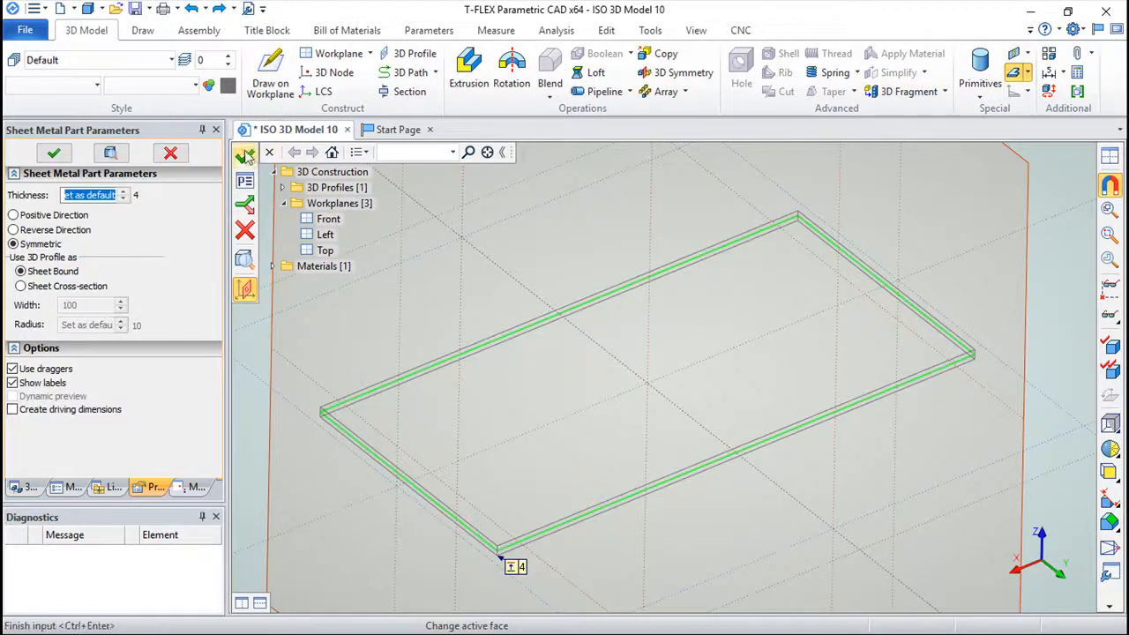
click(246, 156)
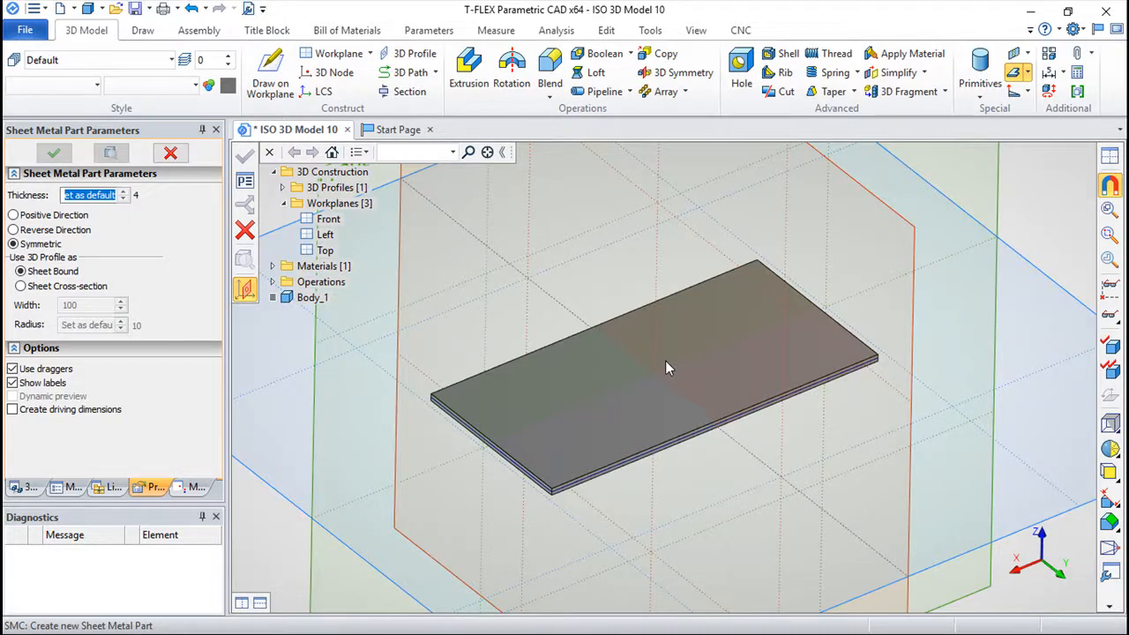
key(Escape)
Start a bend on one short top edge of the plate, attaching a flange of length 70
drag(845, 450, 824, 433)
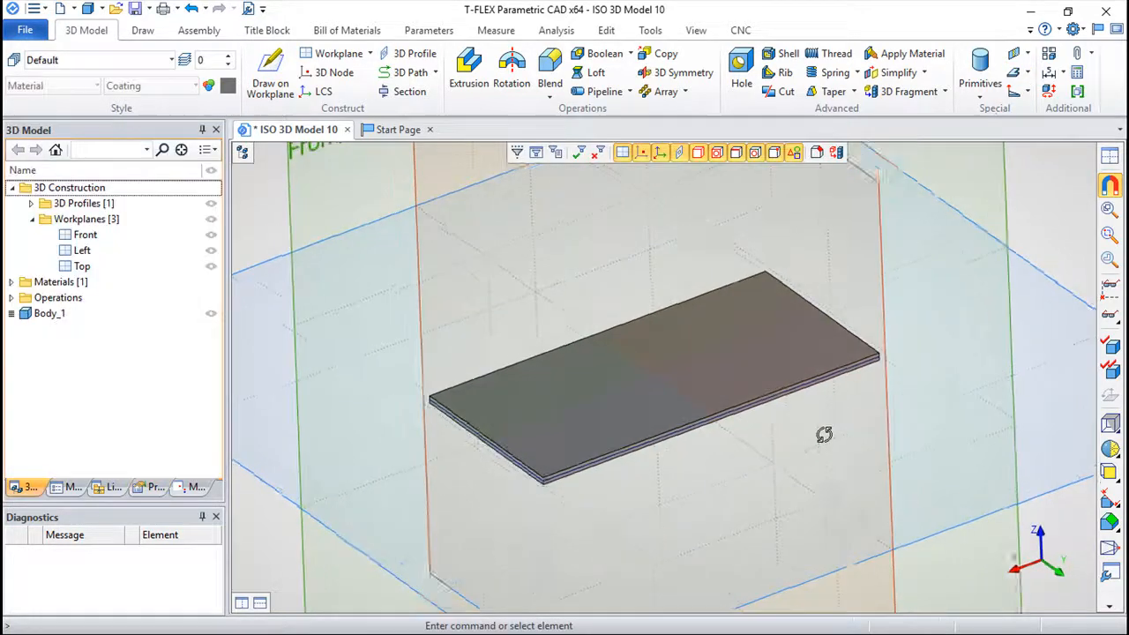
scroll(819, 441, up, 3)
middle_drag(819, 444, 887, 517)
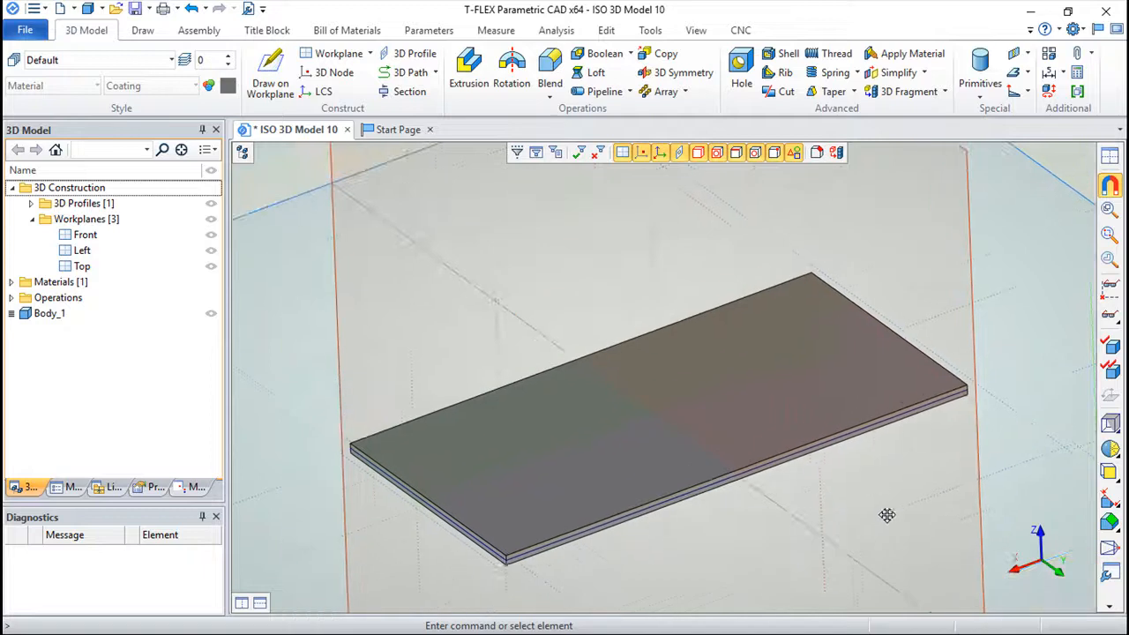
click(1026, 74)
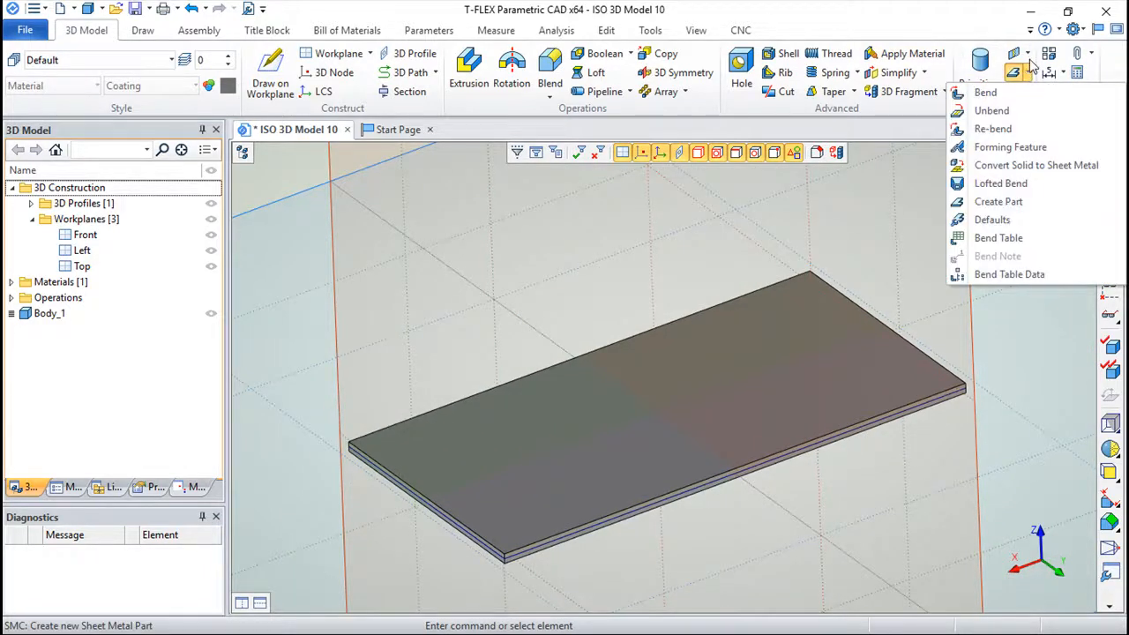
click(984, 92)
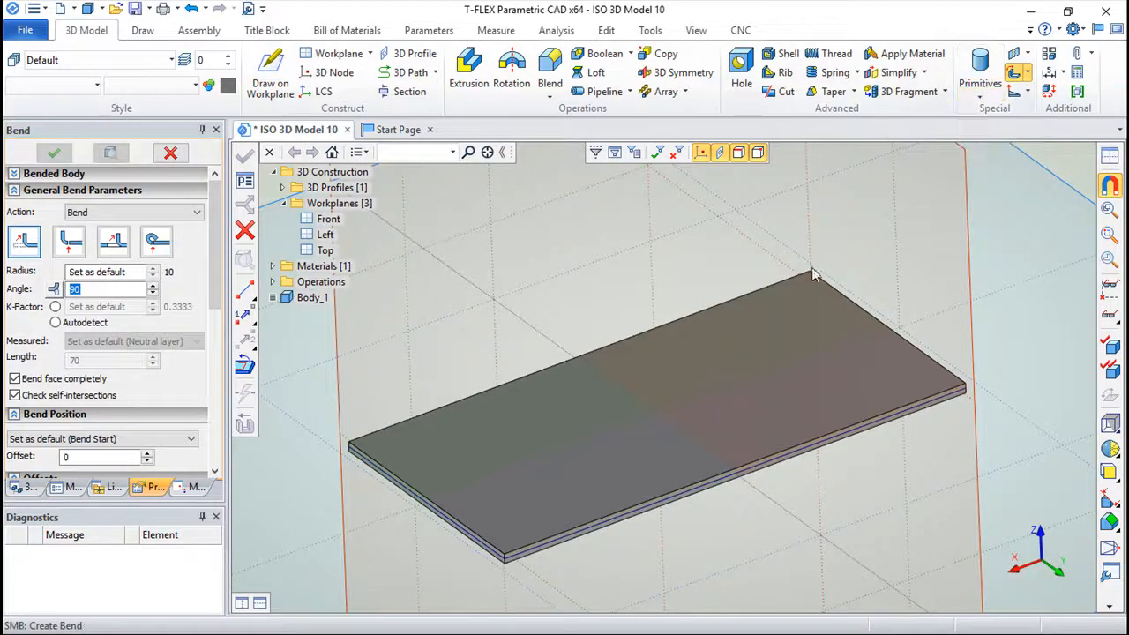
scroll(641, 264, down, 1)
middle_drag(681, 304, 655, 259)
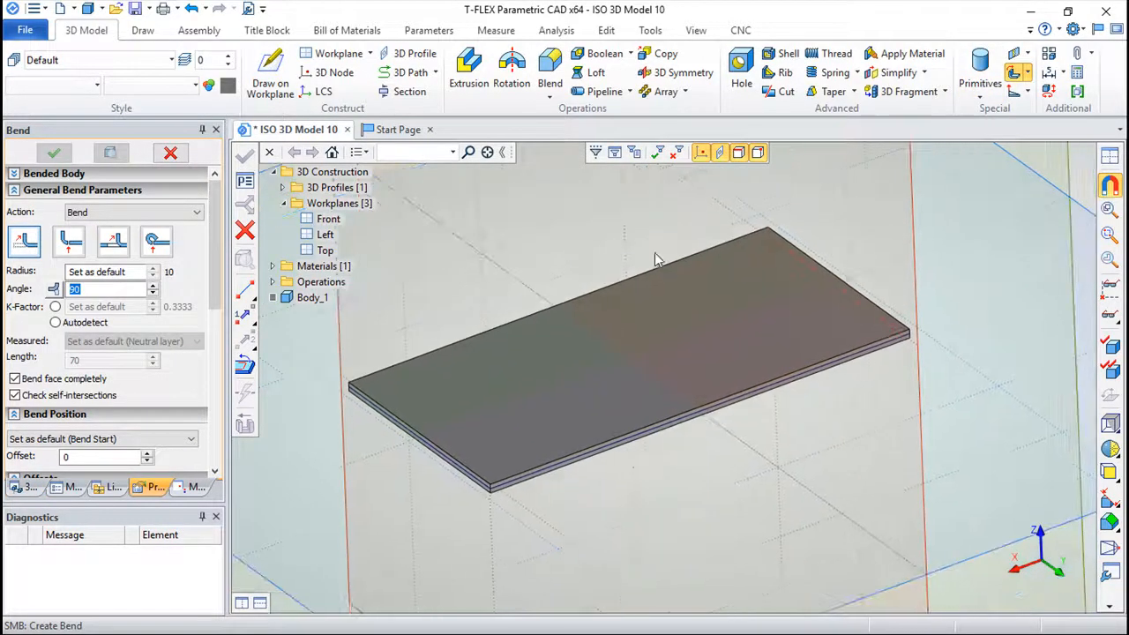
click(854, 291)
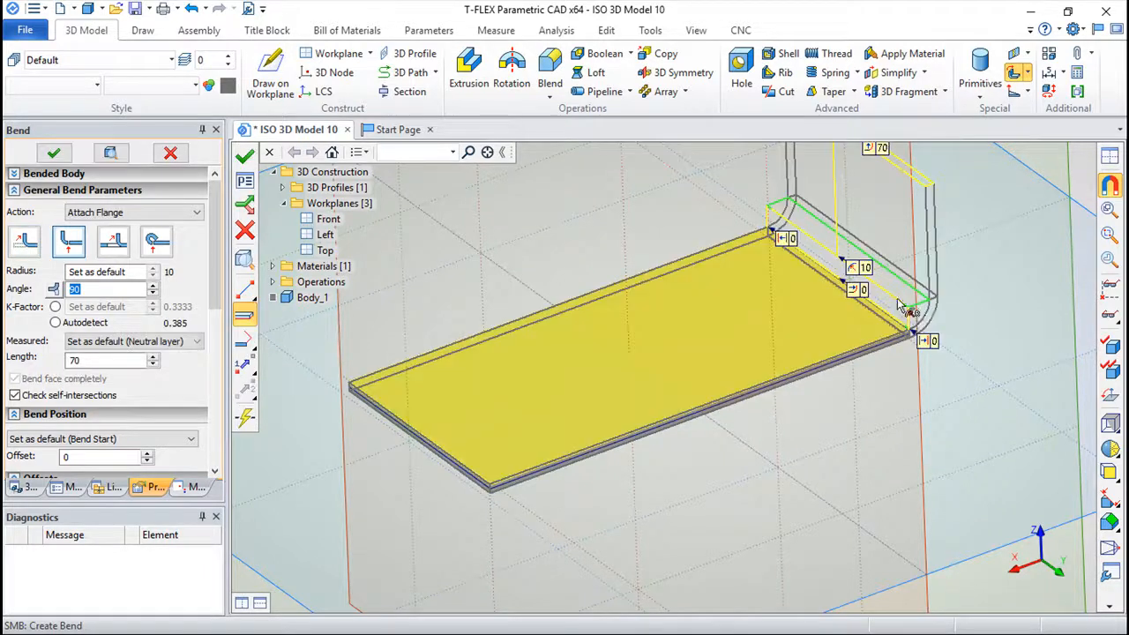
drag(755, 461, 668, 422)
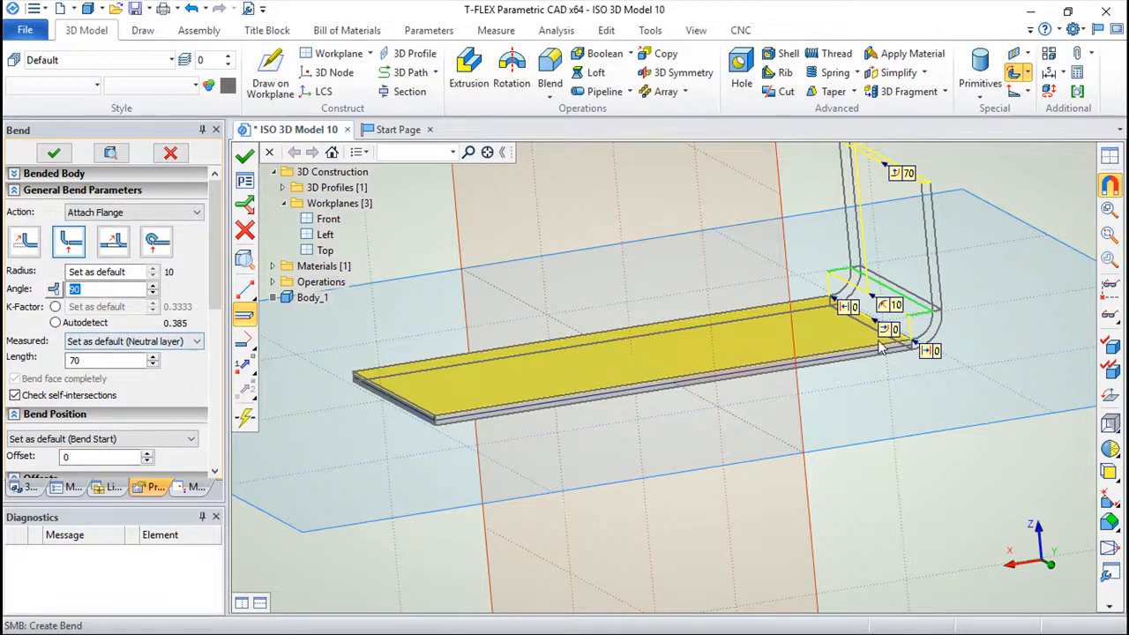
drag(932, 432, 783, 547)
scroll(842, 419, up, 1)
drag(839, 431, 726, 439)
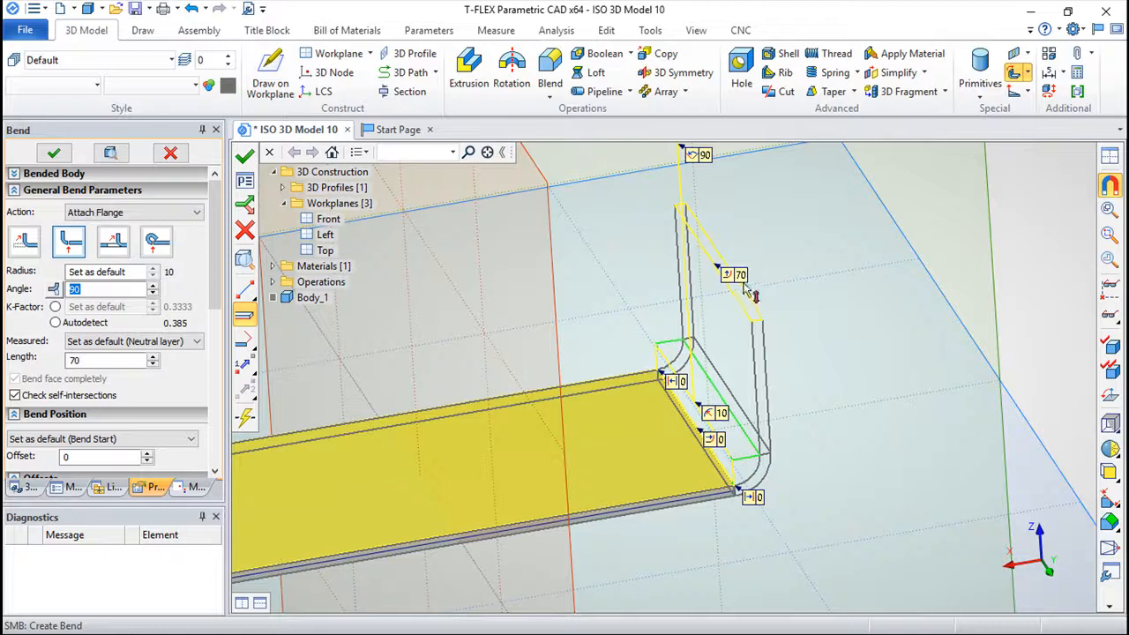
Set the attached flange's bend angle to 45
click(704, 154)
text(45)
click(757, 154)
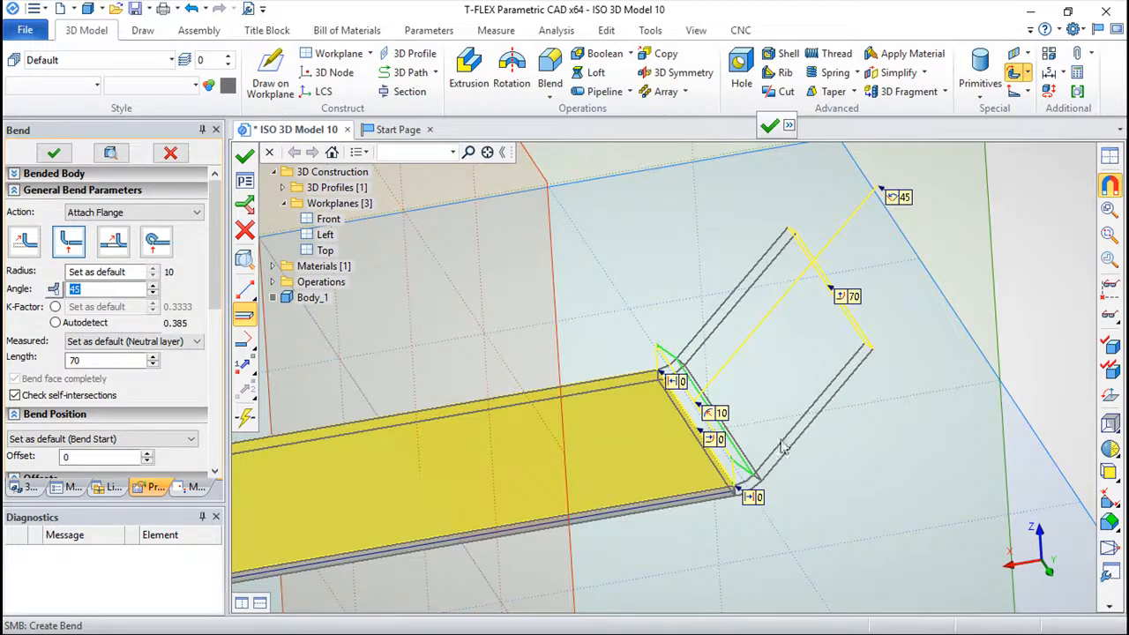
drag(828, 473, 901, 466)
middle_drag(533, 433, 657, 424)
drag(735, 553, 233, 273)
Review the available bend actions and switch the action from Attach Flange to Bend
click(196, 215)
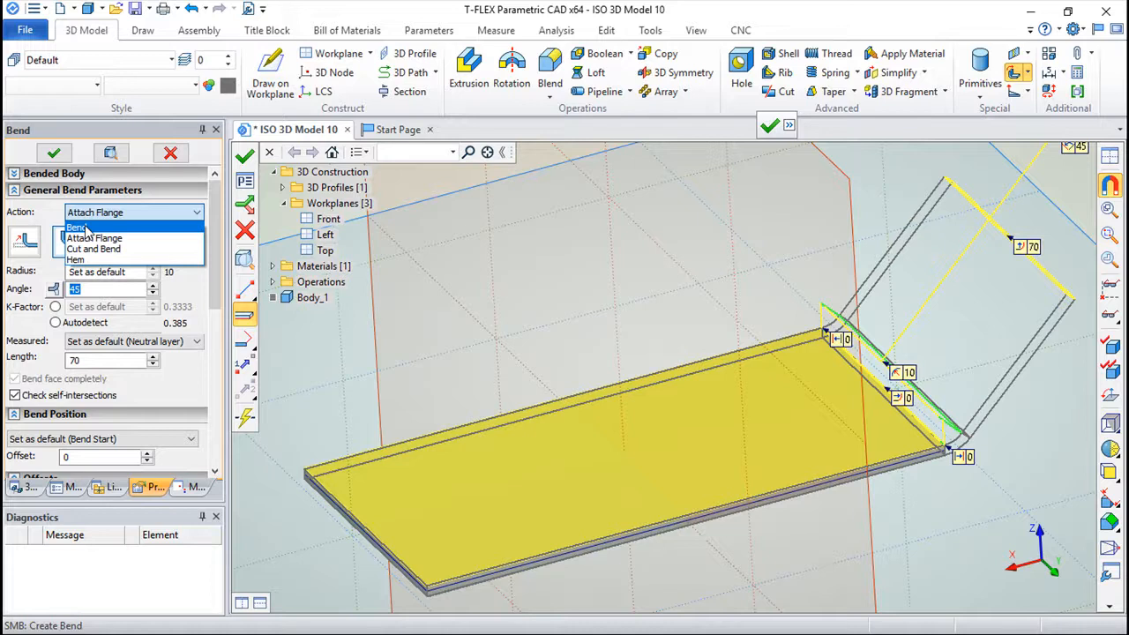
click(195, 289)
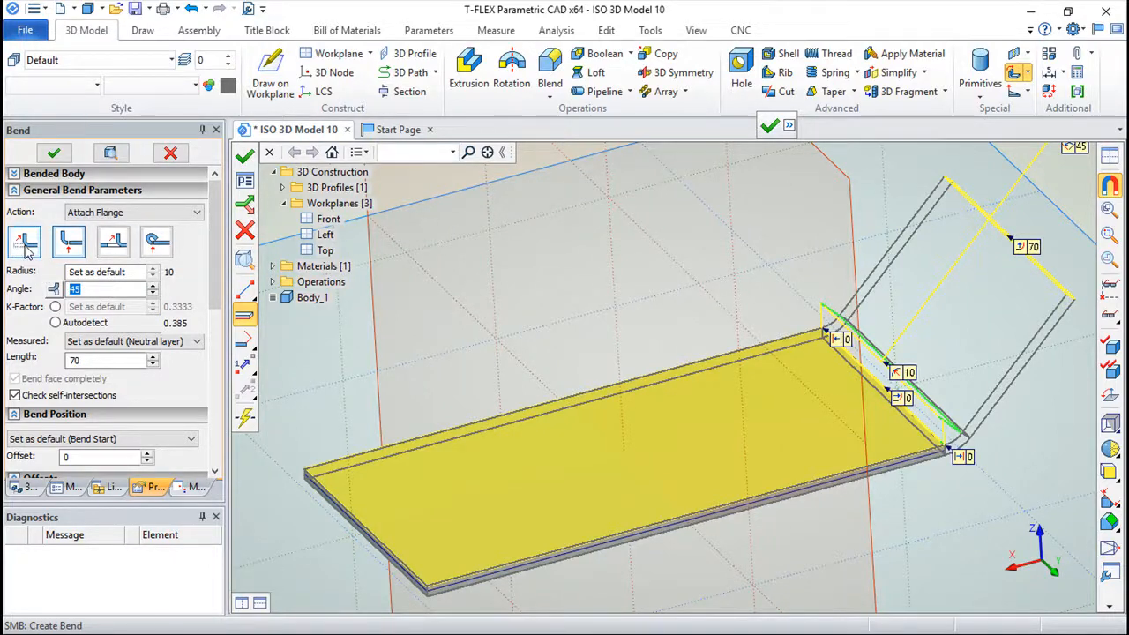
click(25, 246)
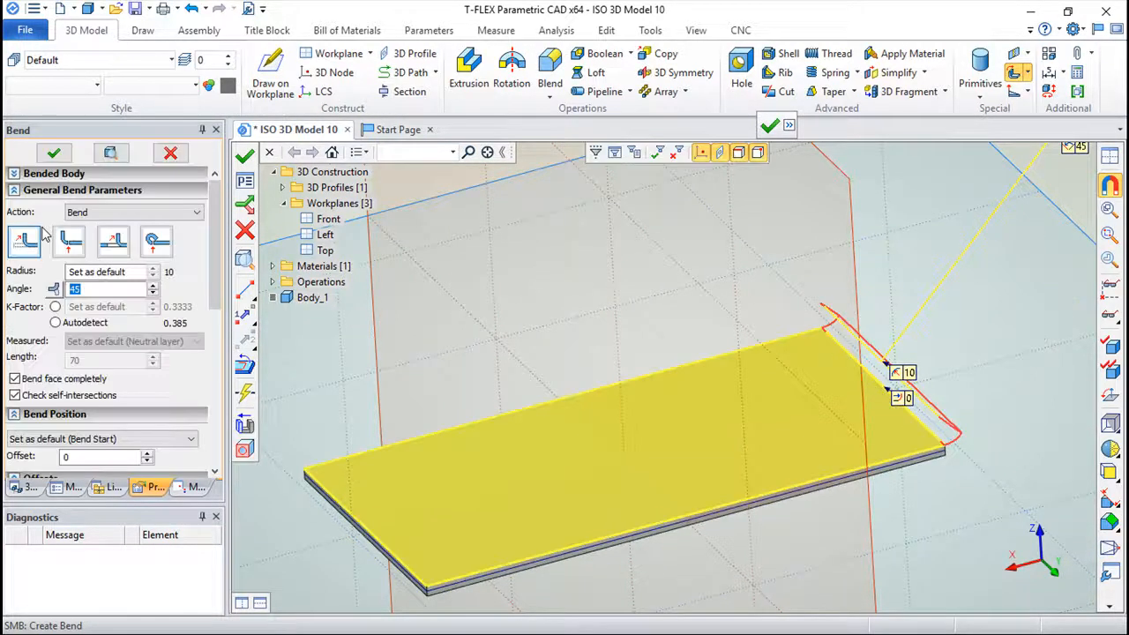
Set the bend's radius to 5 and its angle to 60
click(134, 271)
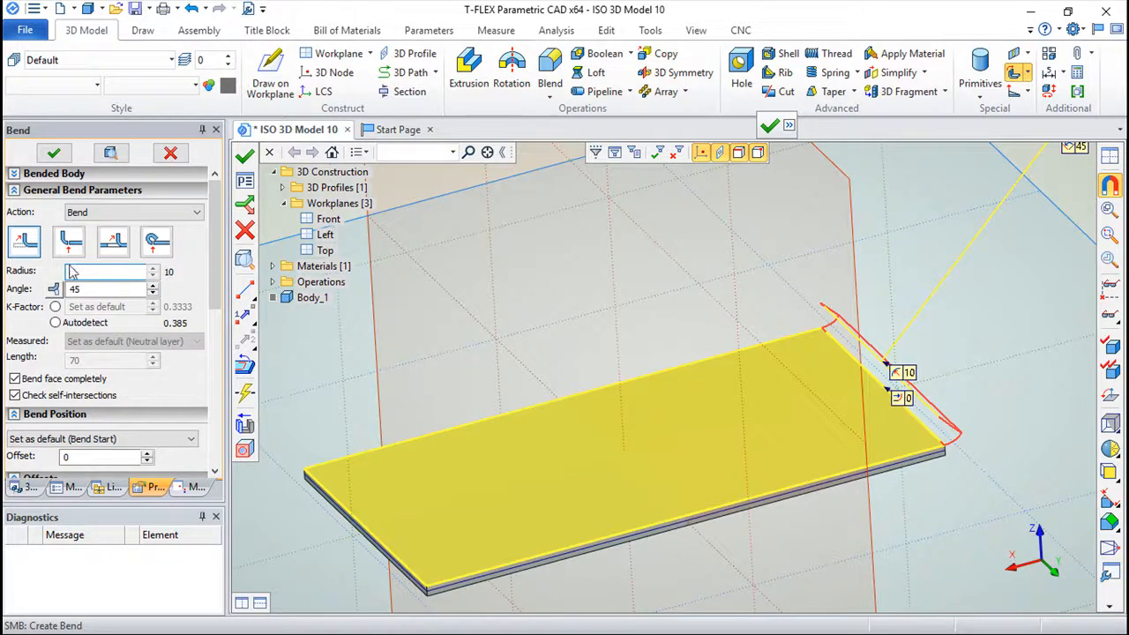
click(104, 290)
drag(998, 525, 922, 519)
drag(102, 291, 25, 296)
key(BackSpace)
key(ctrl+z)
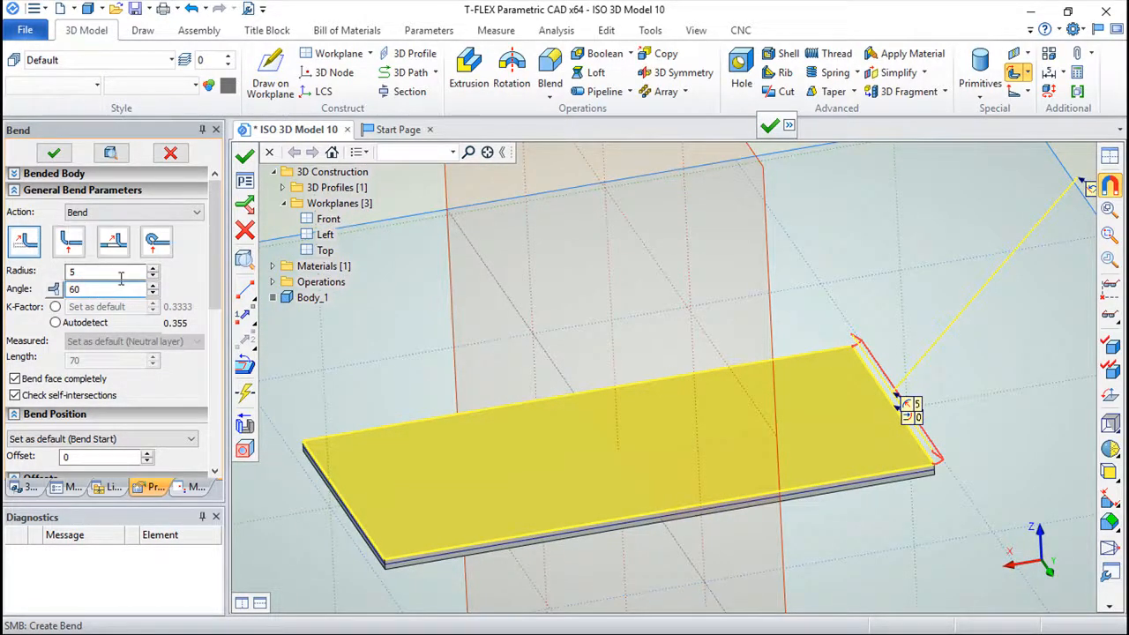
click(95, 270)
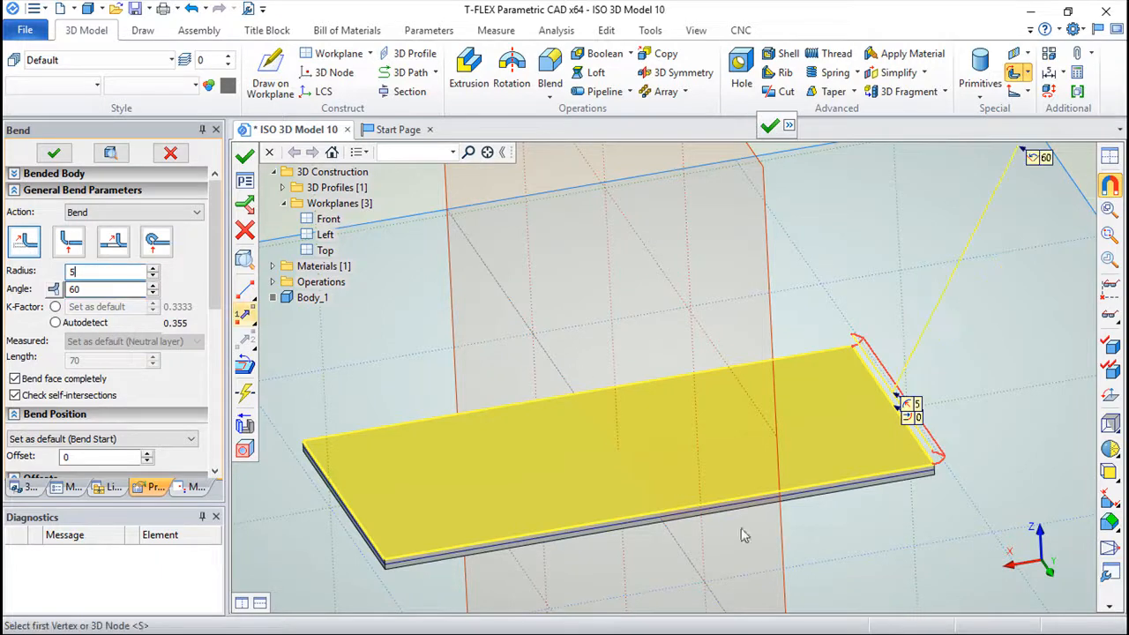
Review the remaining bend parameters, try to create the bend, and cancel the command
scroll(859, 552, down, 1)
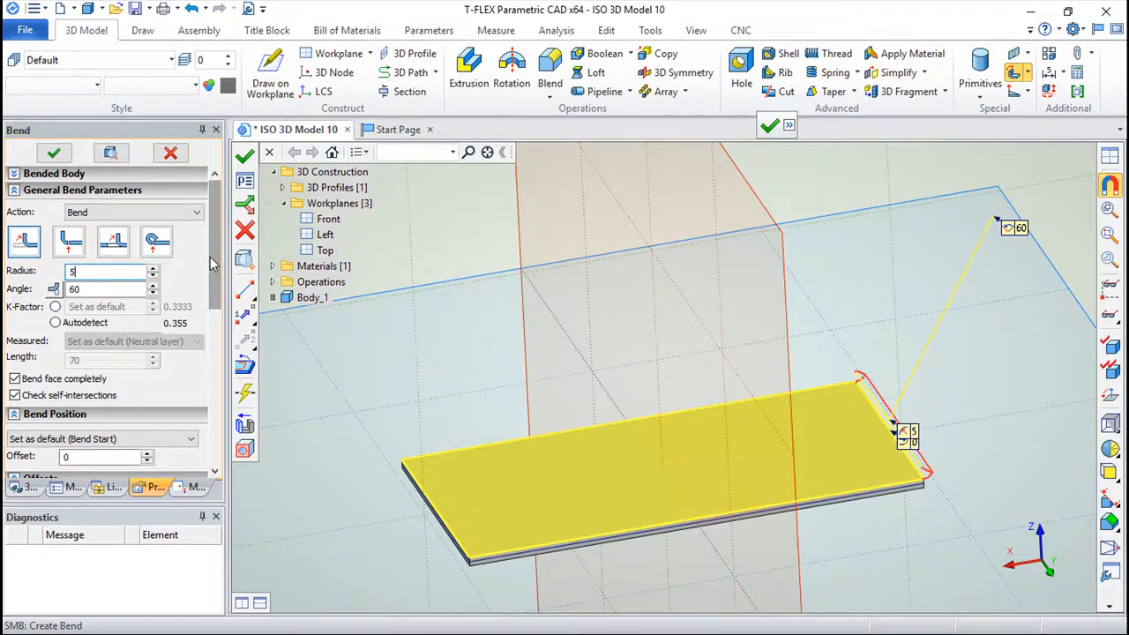
scroll(211, 263, down, 3)
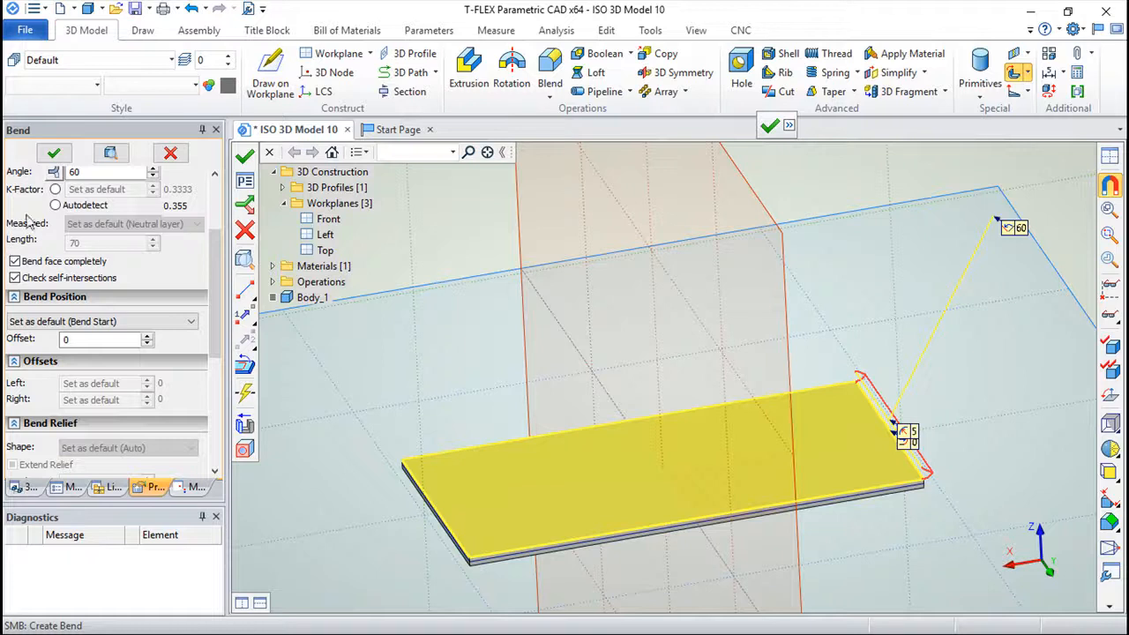
scroll(212, 265, down, 6)
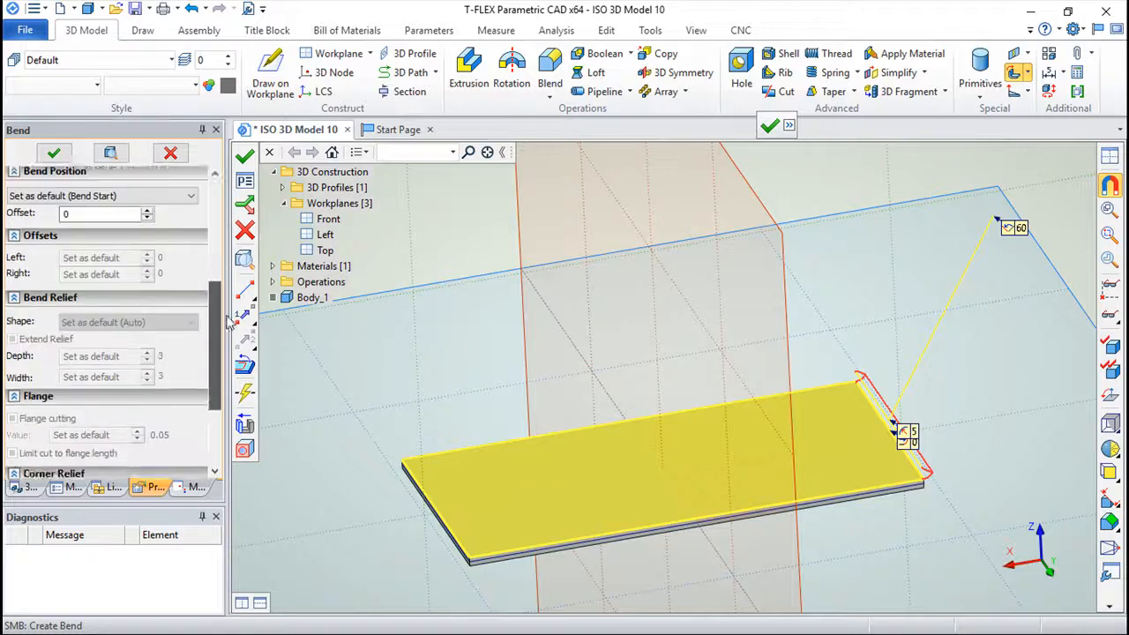
scroll(212, 264, up, 10)
key(Tab)
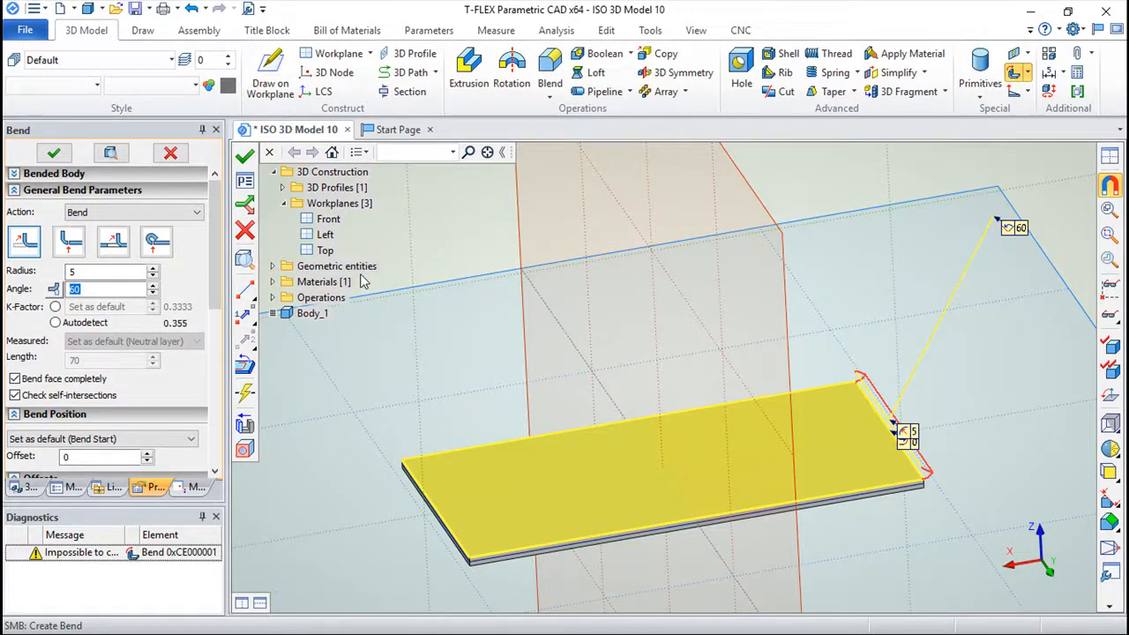
click(244, 230)
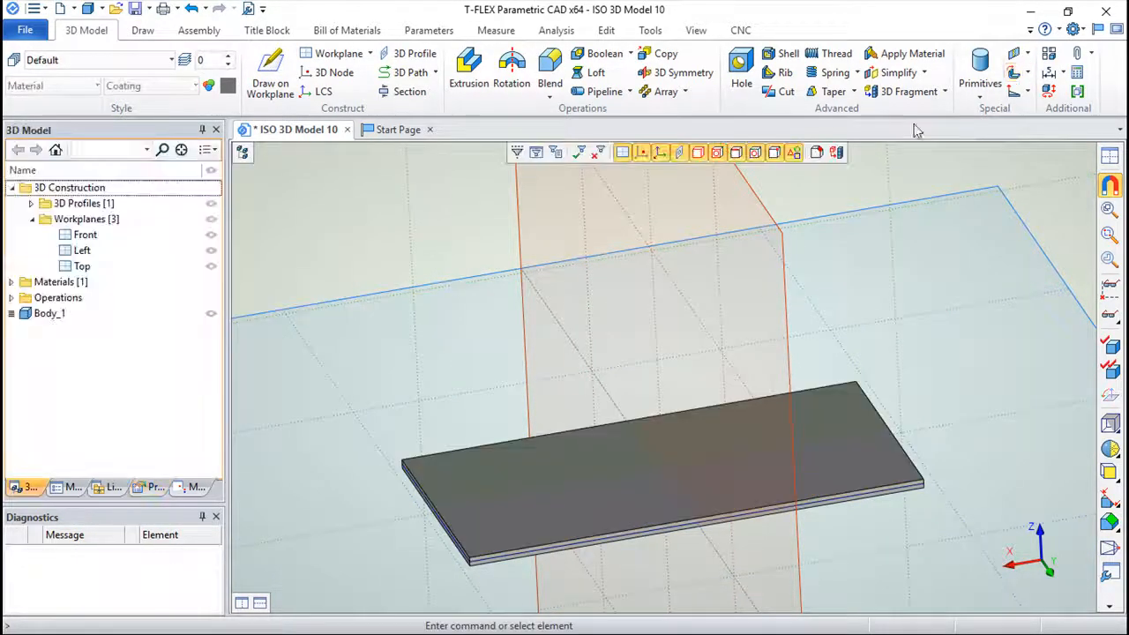
Attach a flange of length 70 at an angle of 60 to the same short edge of the plate
click(1014, 72)
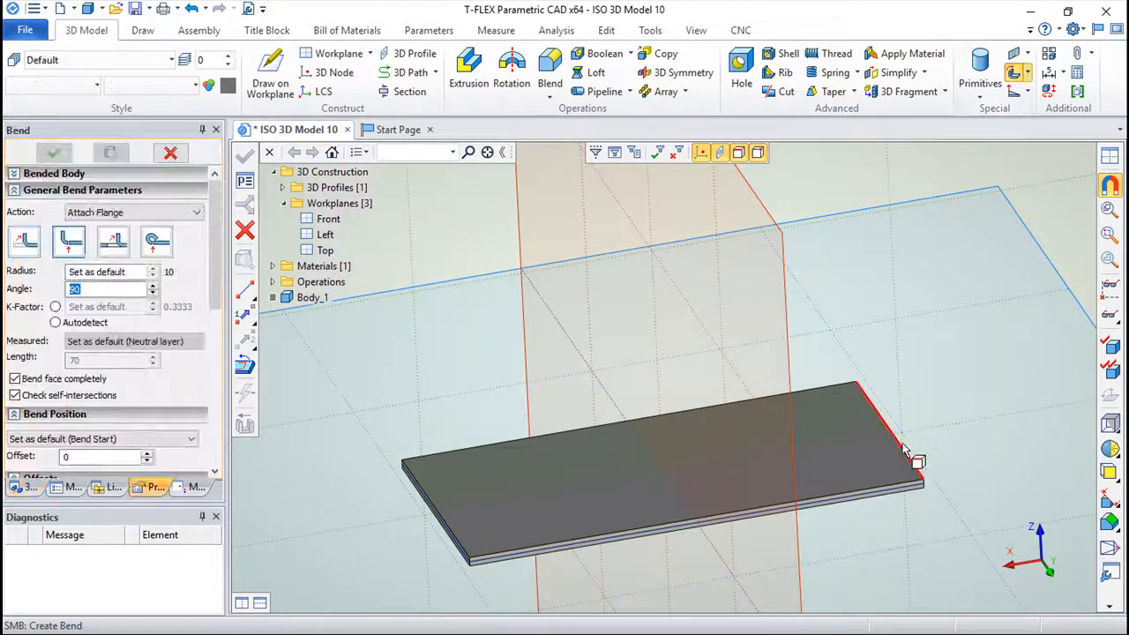
click(904, 450)
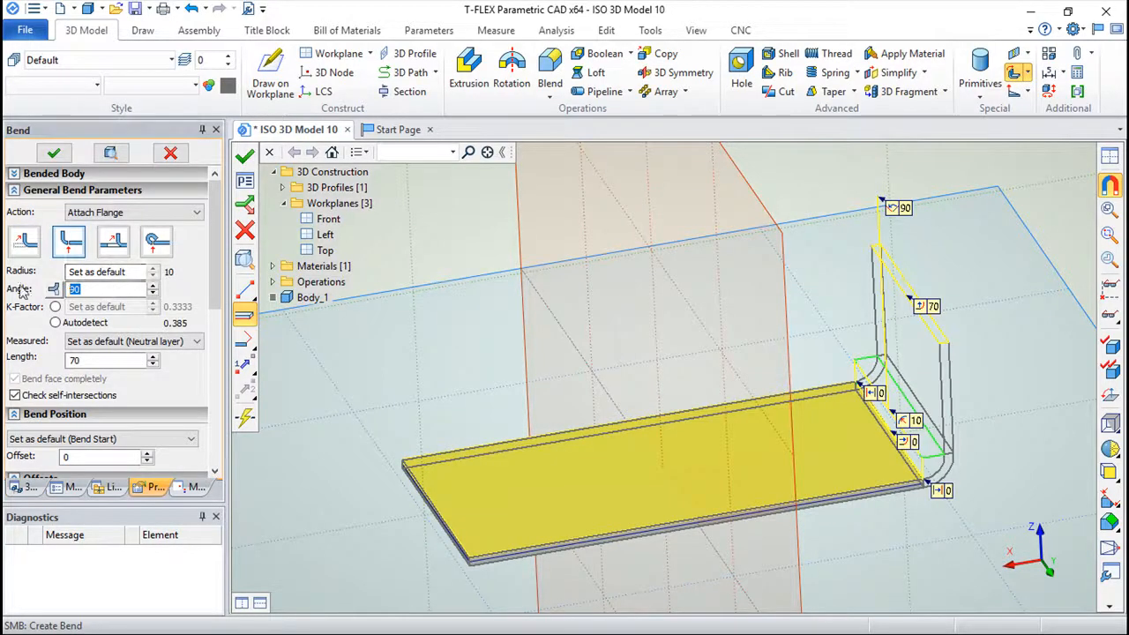
text(60)
click(131, 273)
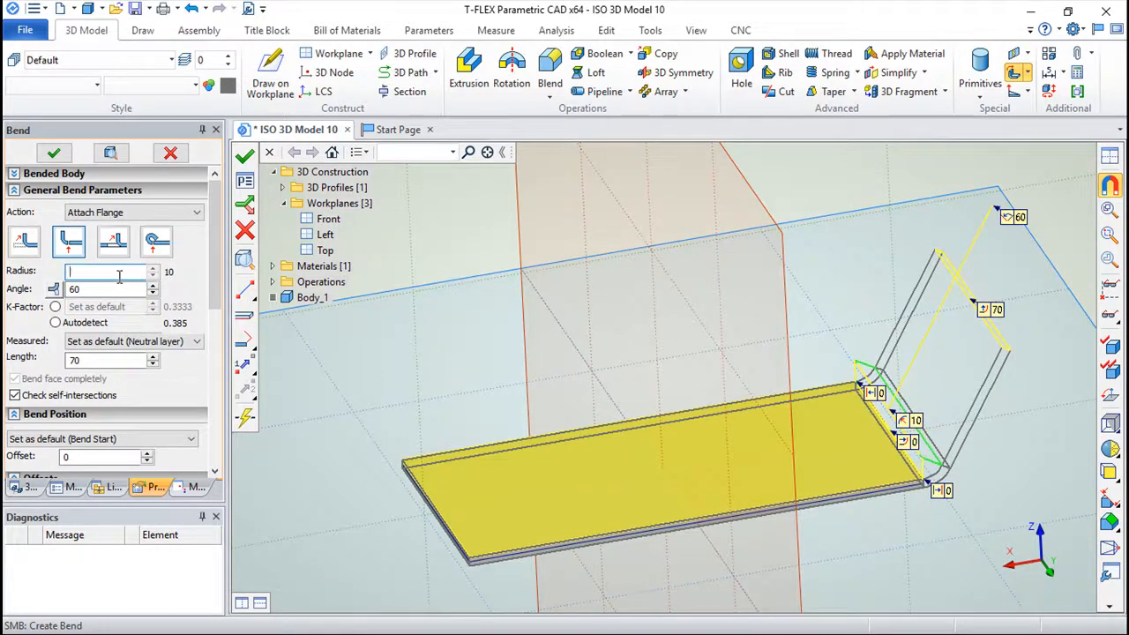
click(245, 156)
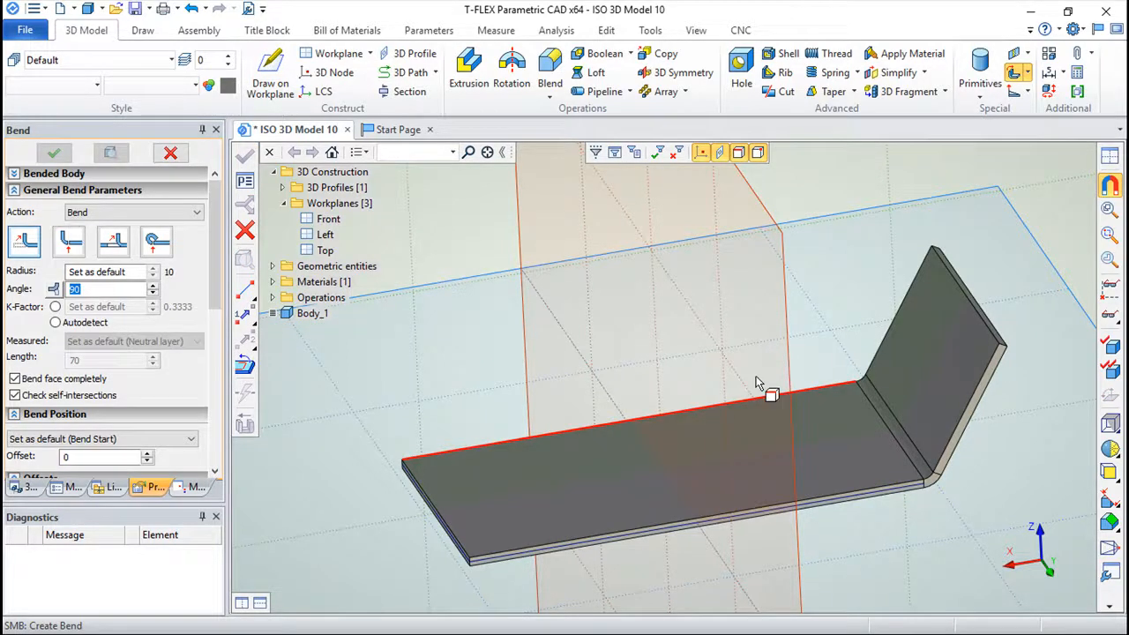
Undo the last flange attached to the plate's short edge
click(194, 8)
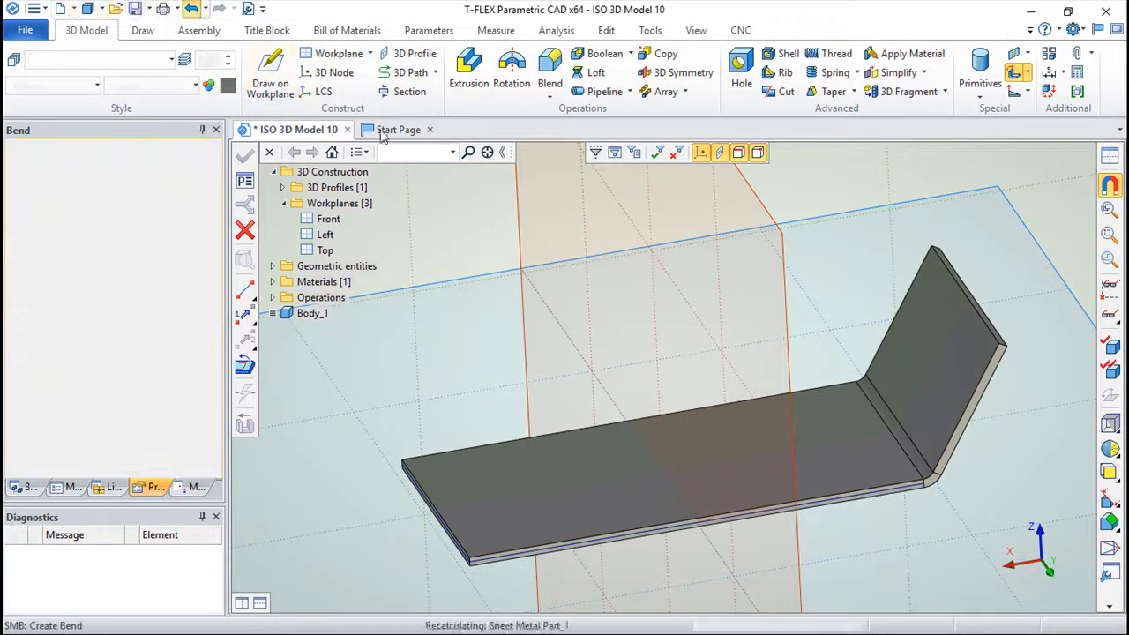
click(1014, 77)
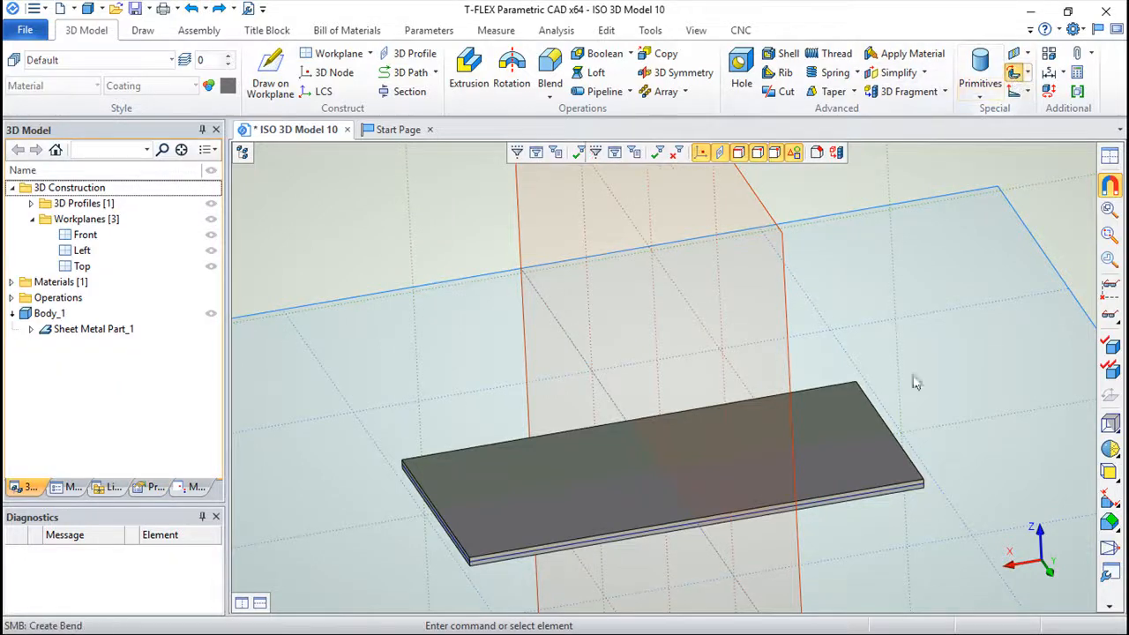
click(907, 447)
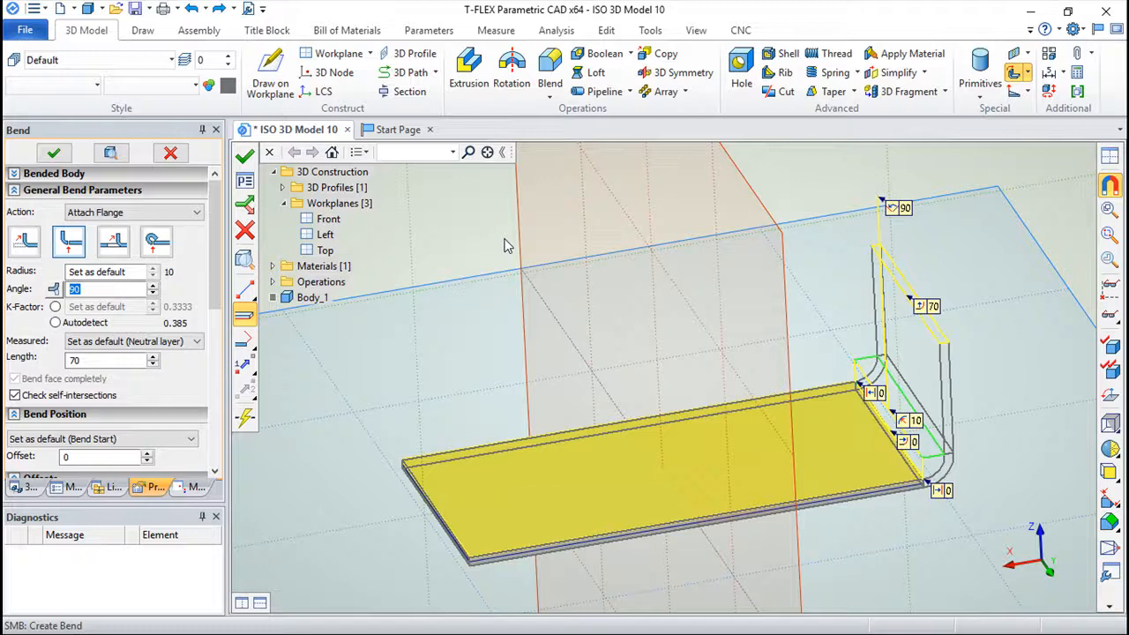
drag(899, 436, 940, 441)
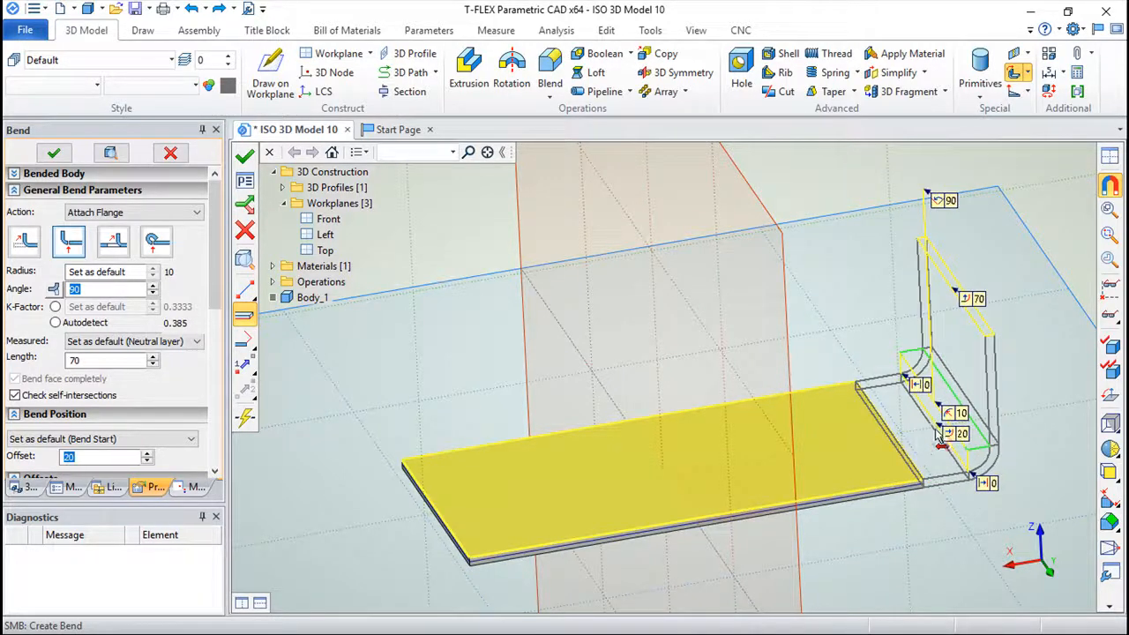
right_click(938, 431)
Start a new Attach Flange bend on the same short edge of the plate
click(1013, 74)
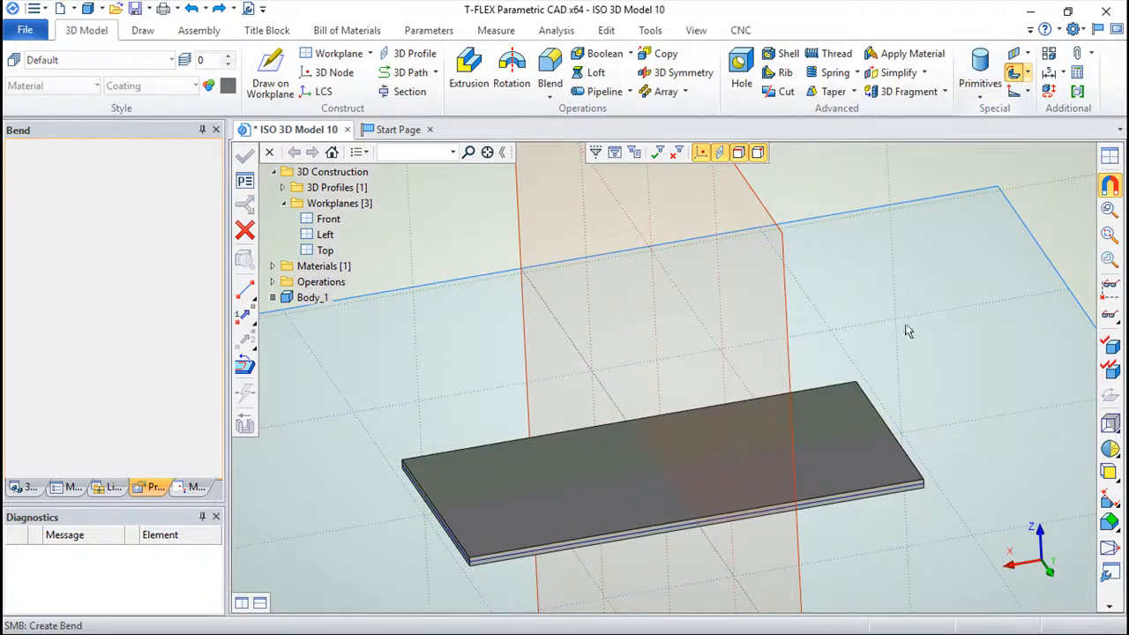
click(899, 448)
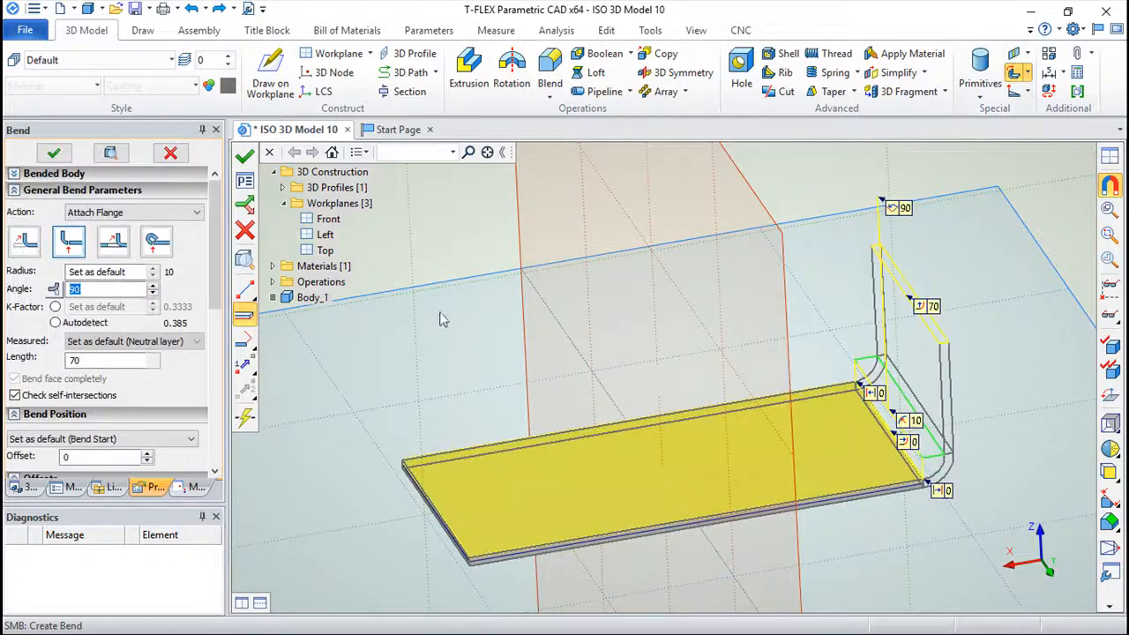
drag(967, 558, 914, 543)
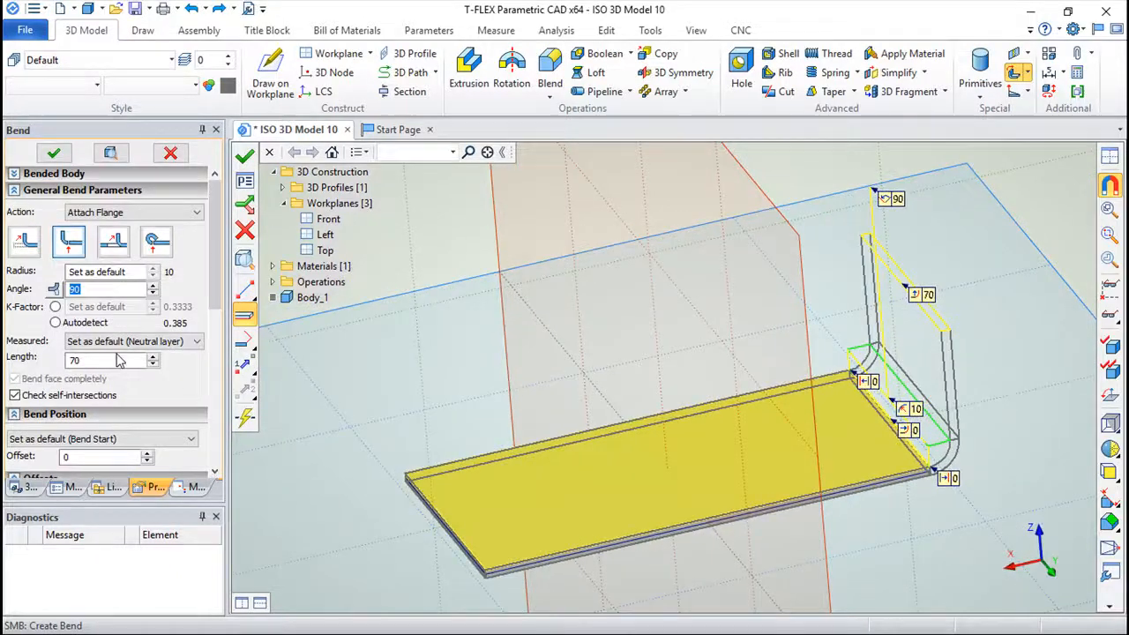
Try the Bend Start and Bend End positions and a position offset of 20, and restore the default position and an offset of 0
drag(215, 291, 231, 377)
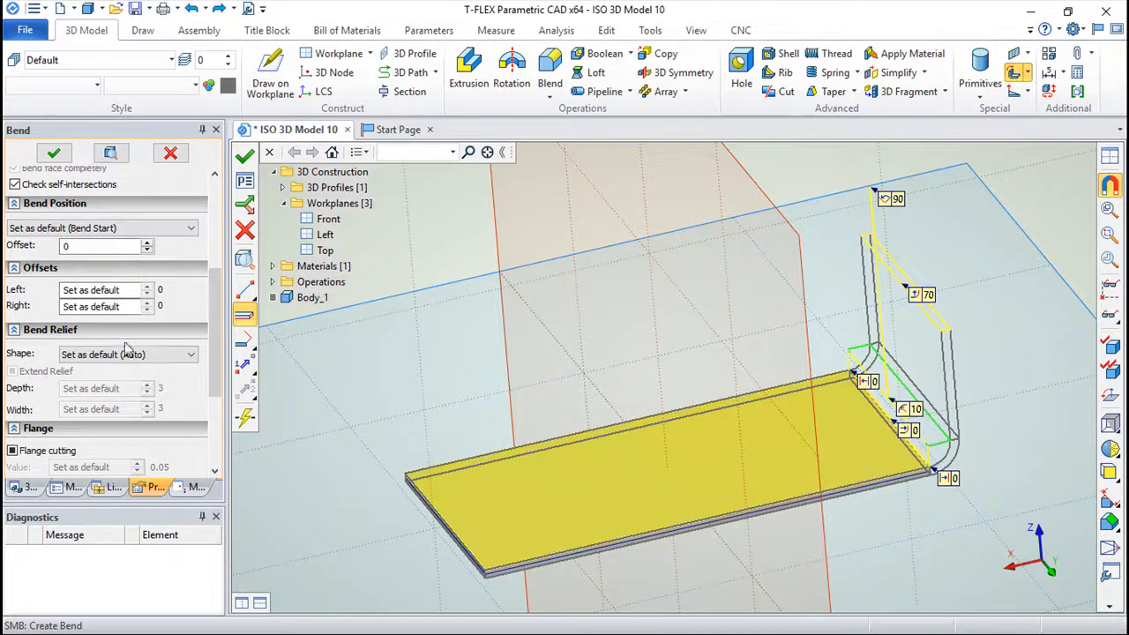
click(190, 230)
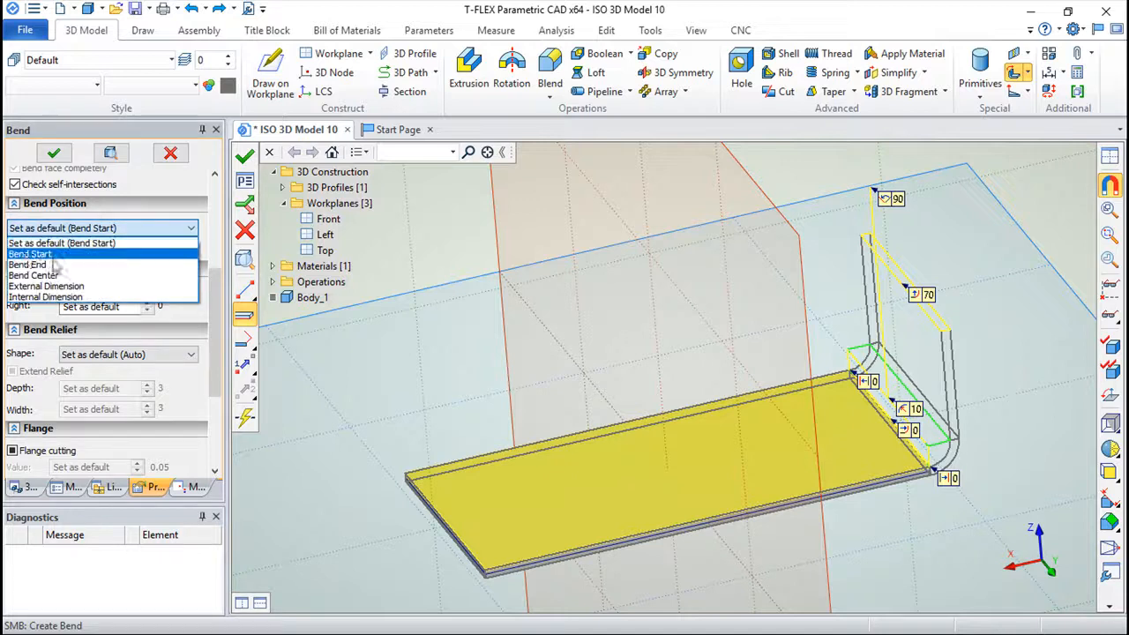
click(30, 254)
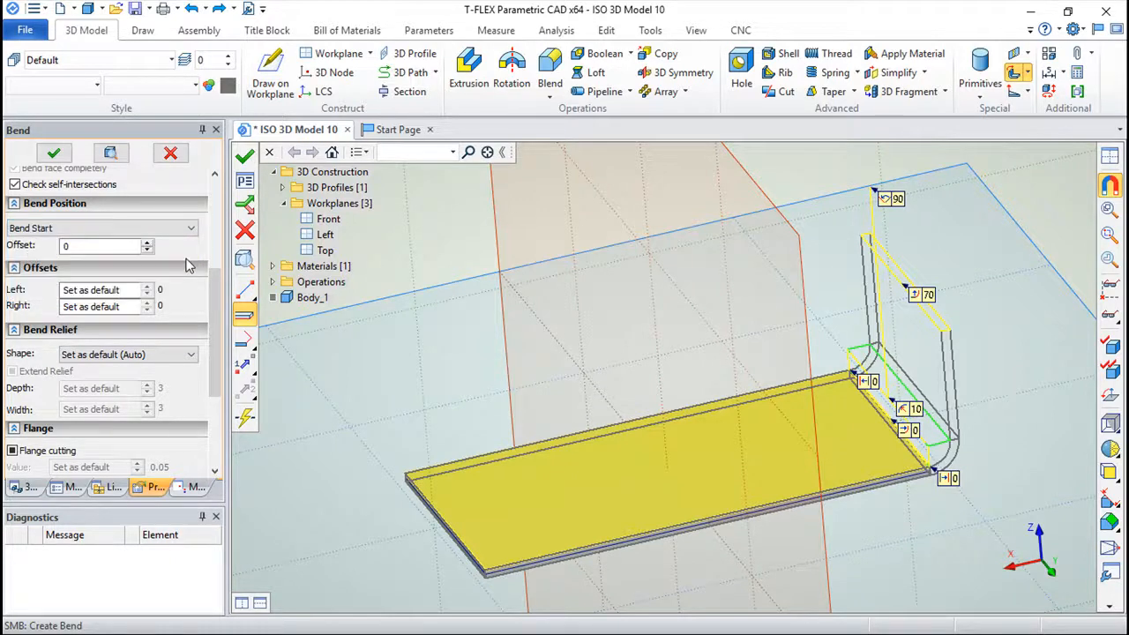
click(89, 228)
click(29, 265)
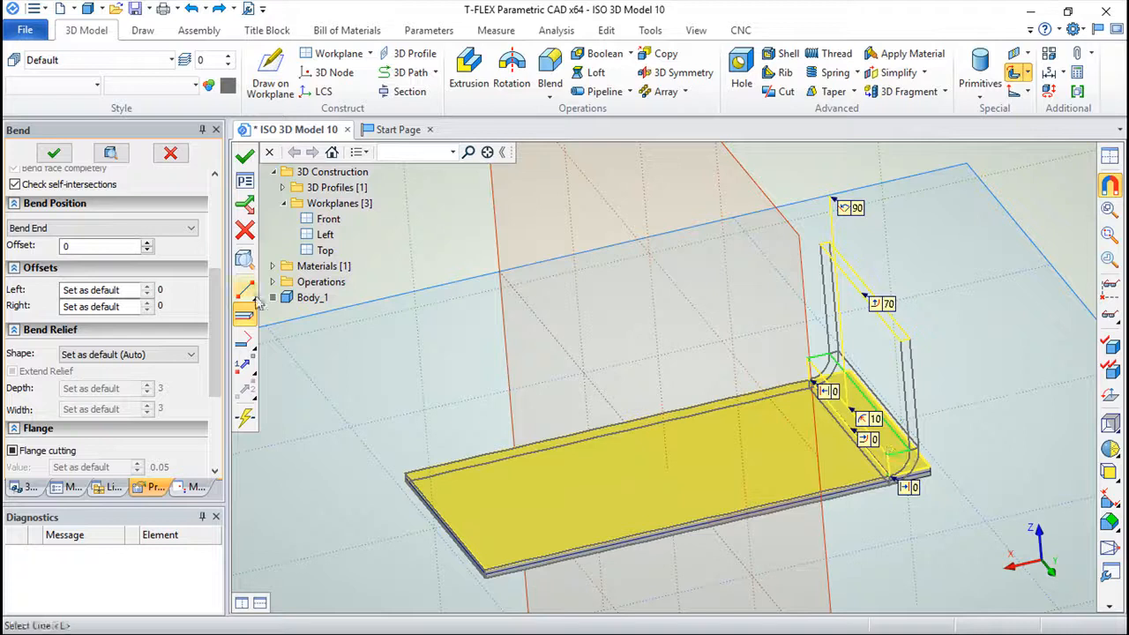
click(167, 227)
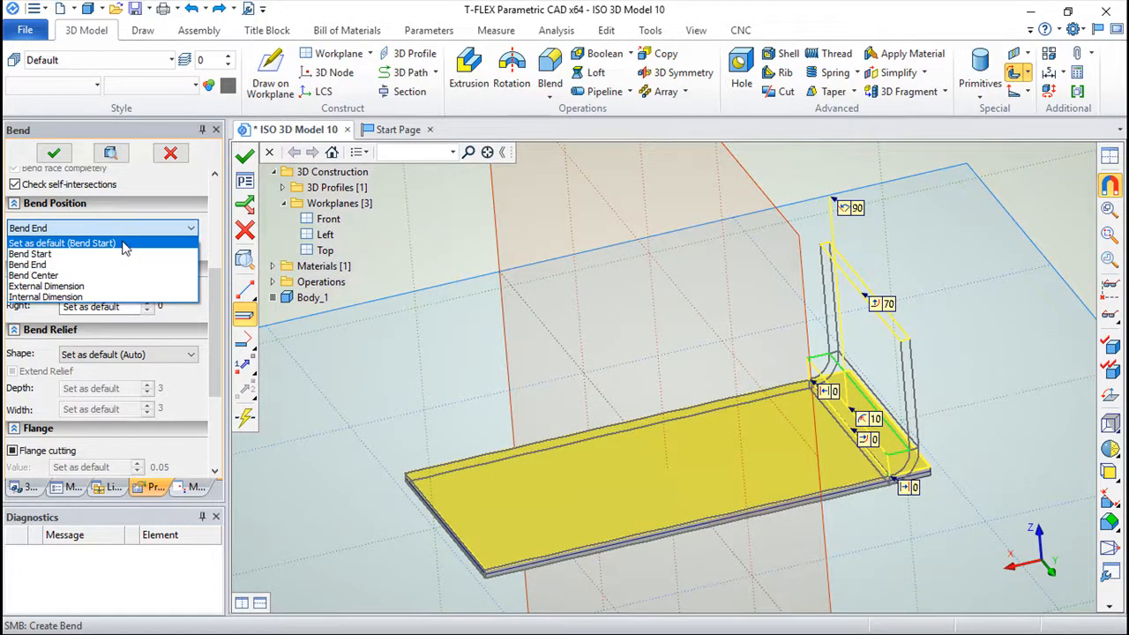
click(124, 244)
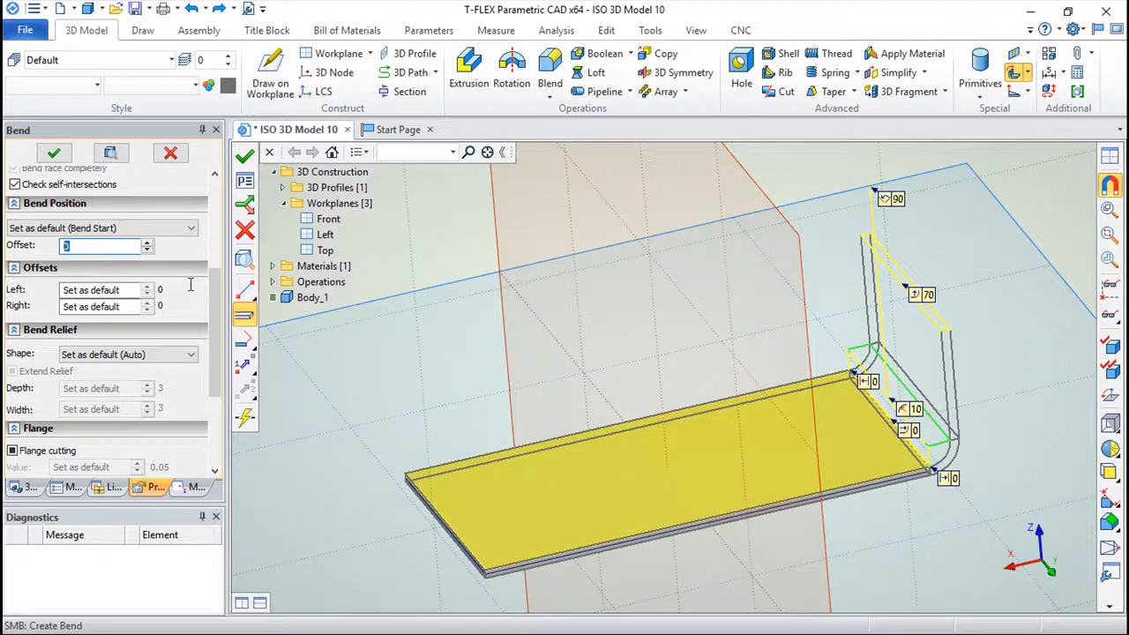
click(97, 289)
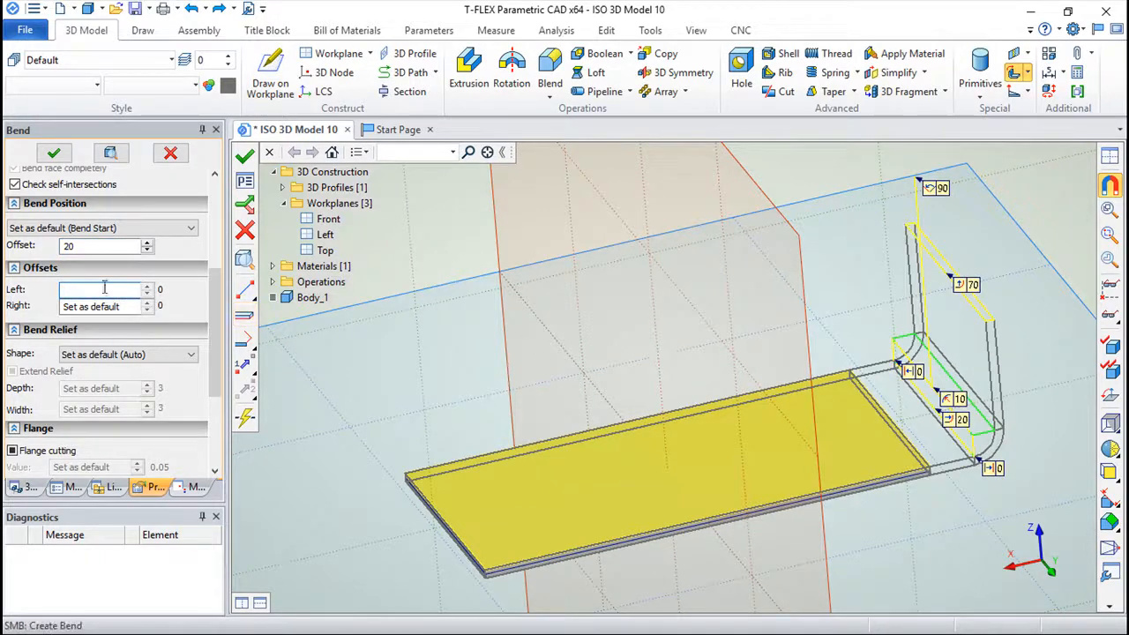
click(83, 246)
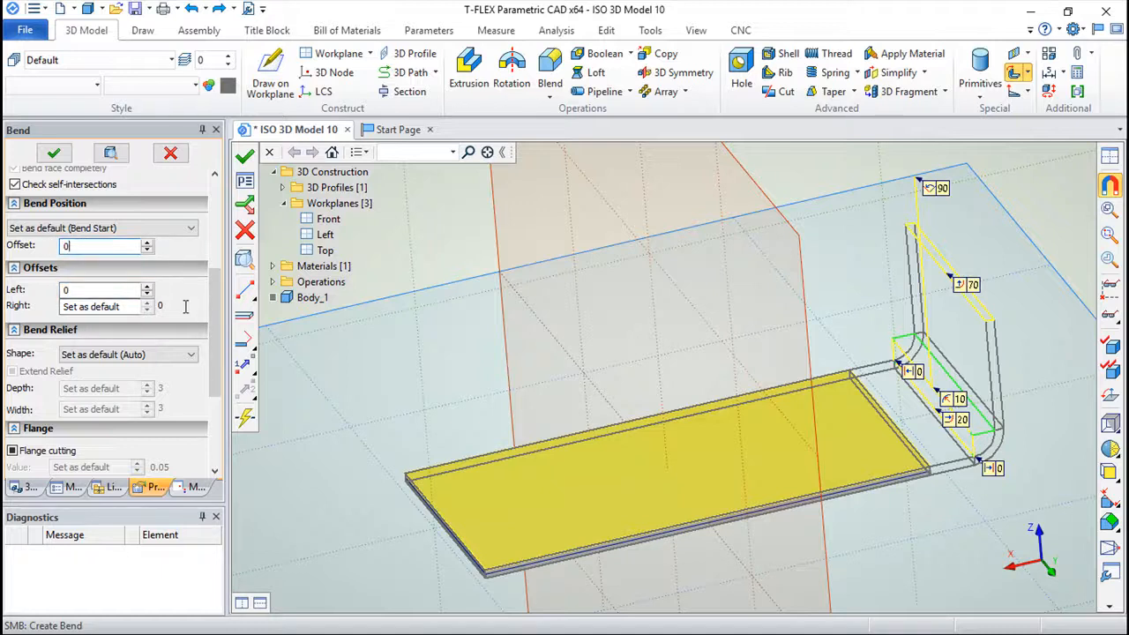
Set the flange's left offset to 10 and its right offset to 30
click(90, 289)
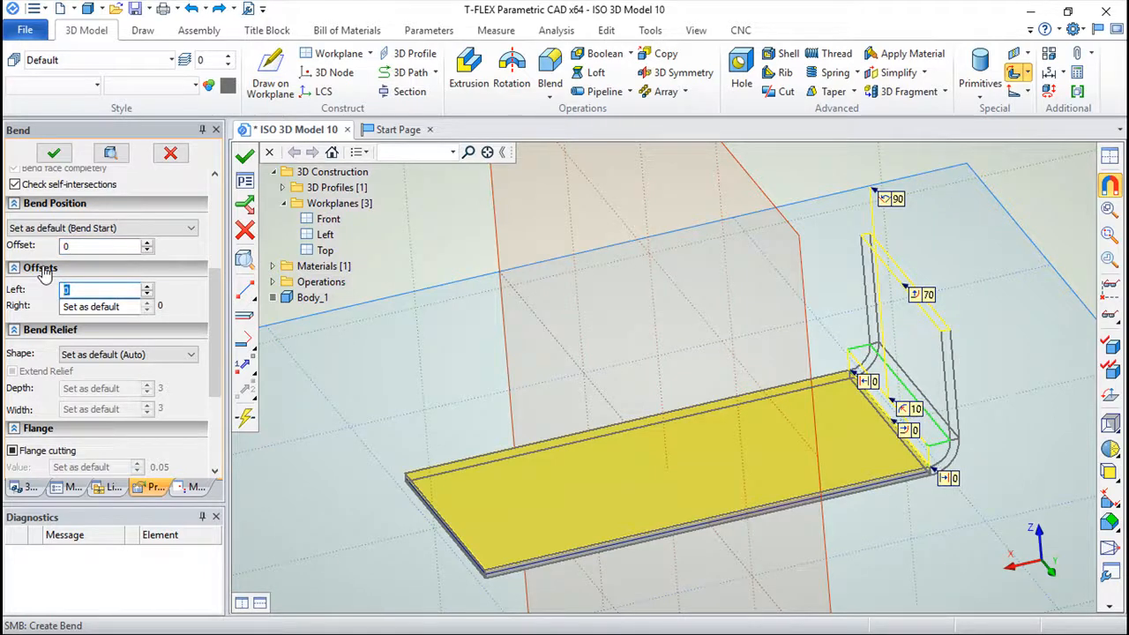
click(127, 309)
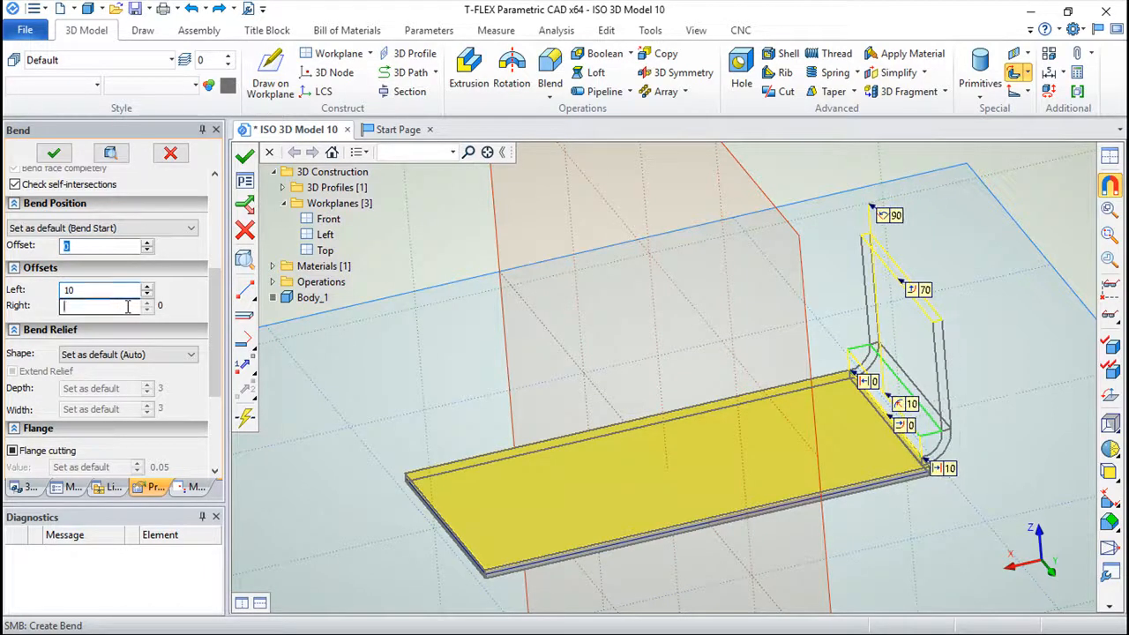
drag(909, 542, 904, 497)
drag(574, 352, 708, 400)
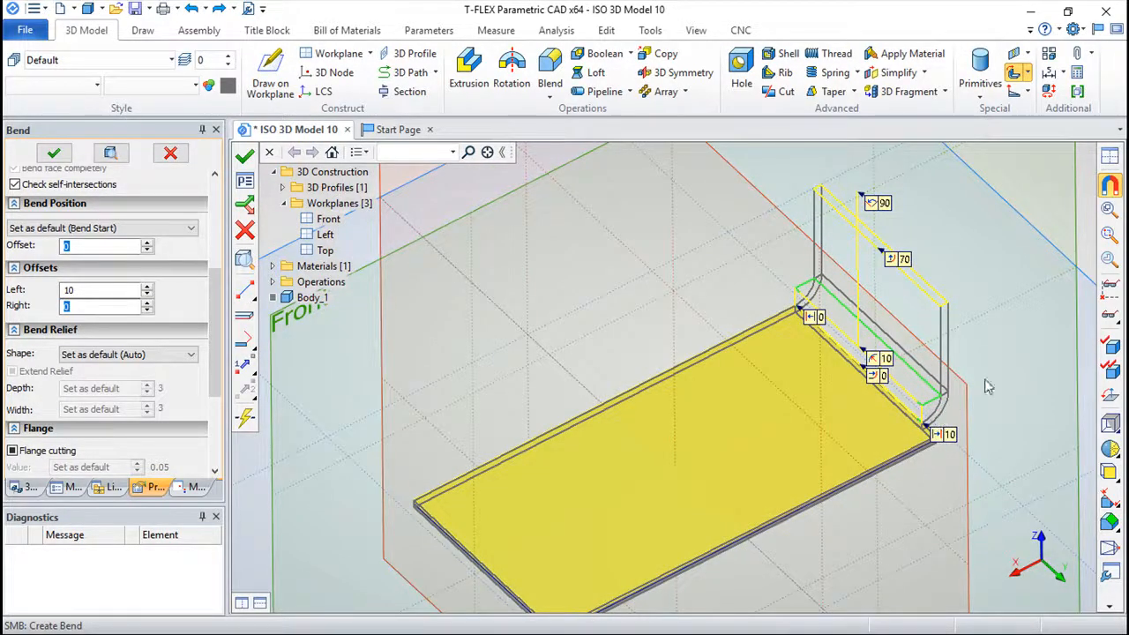
text(30)
Set the flange's left offset to 20
click(86, 292)
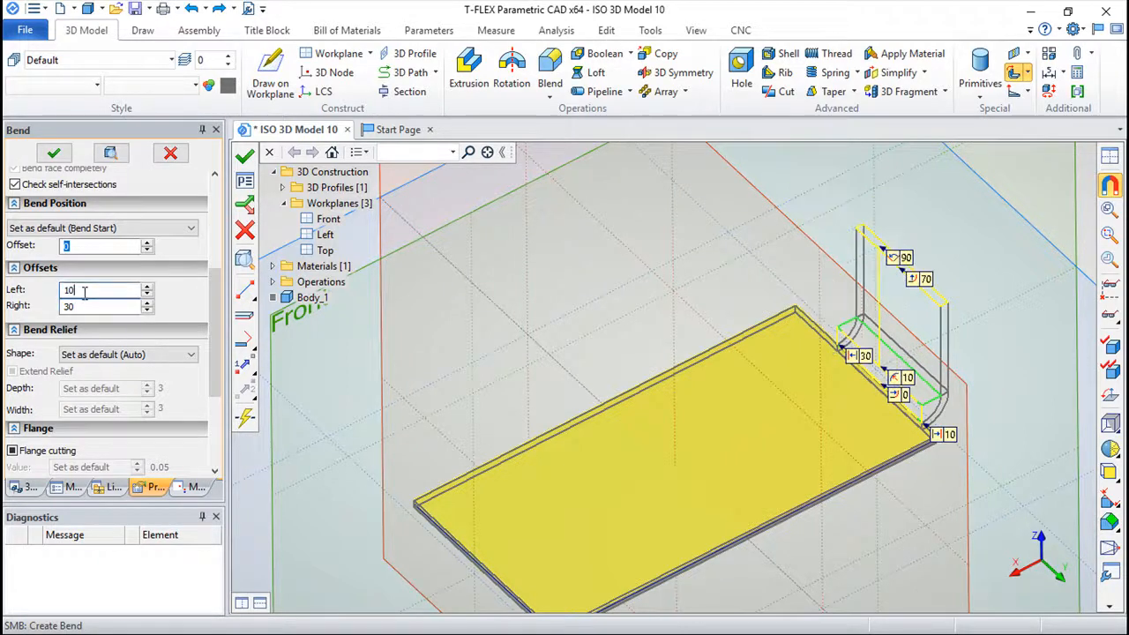
mouse_move(914, 543)
mouse_down()
mouse_move(924, 527)
mouse_move(913, 526)
mouse_up()
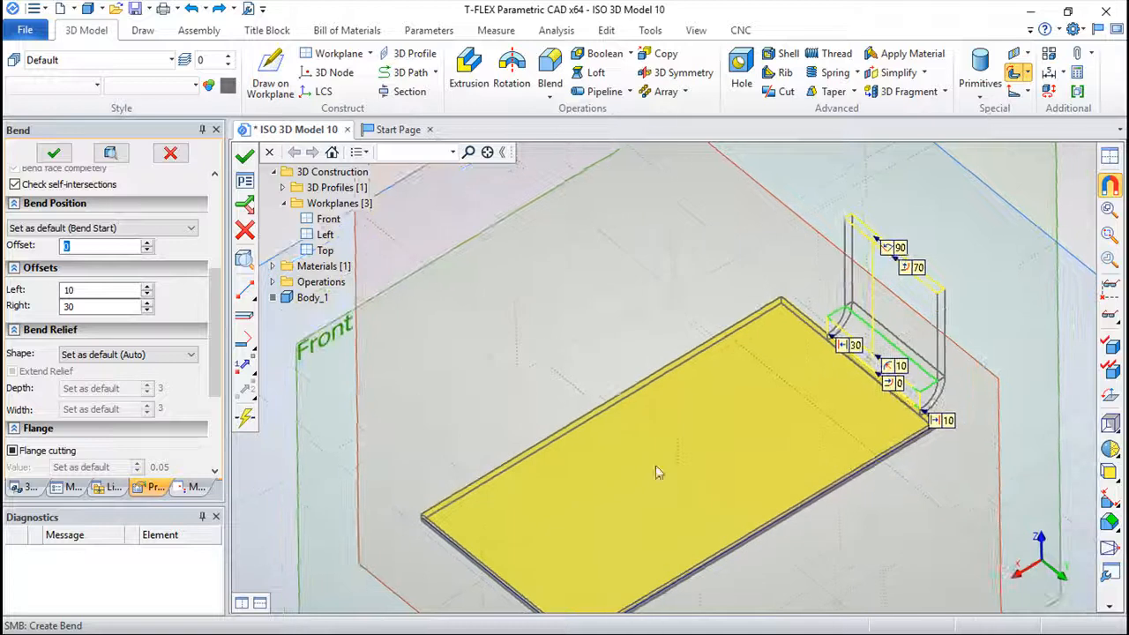
click(66, 289)
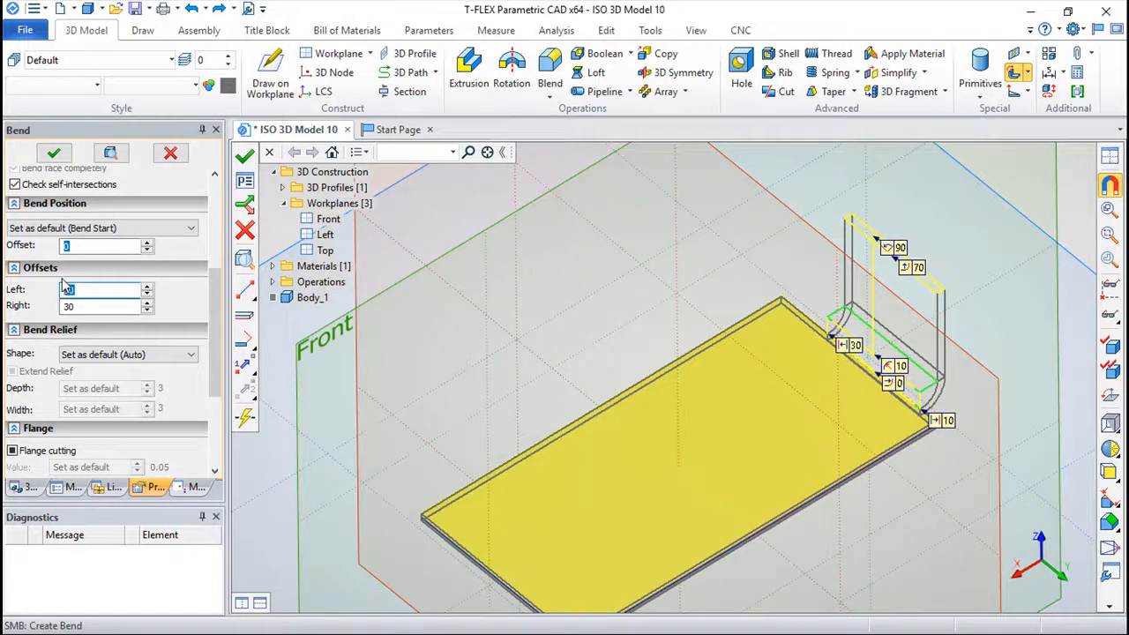
click(85, 306)
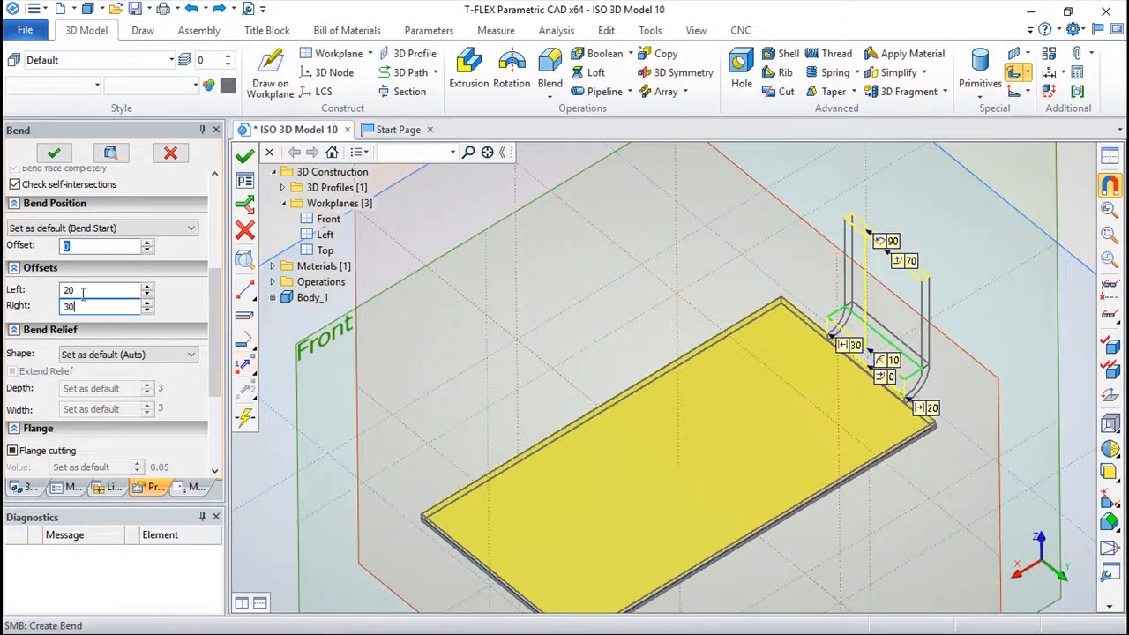
Give the bend a Round relief with a depth of 5 and create the flange
drag(222, 300, 225, 361)
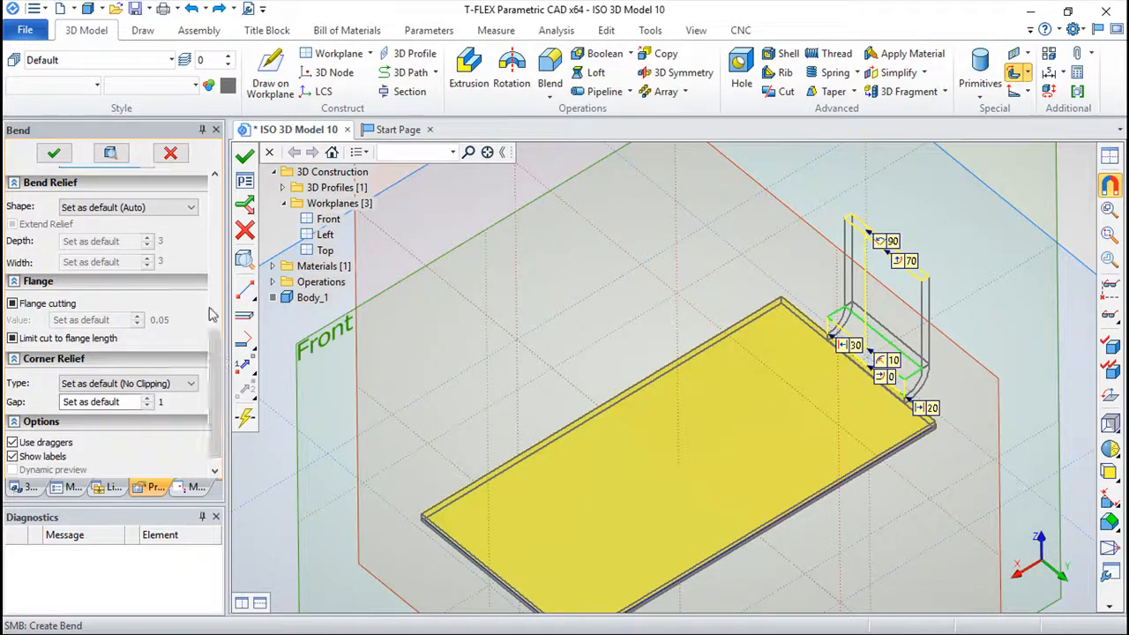
click(192, 208)
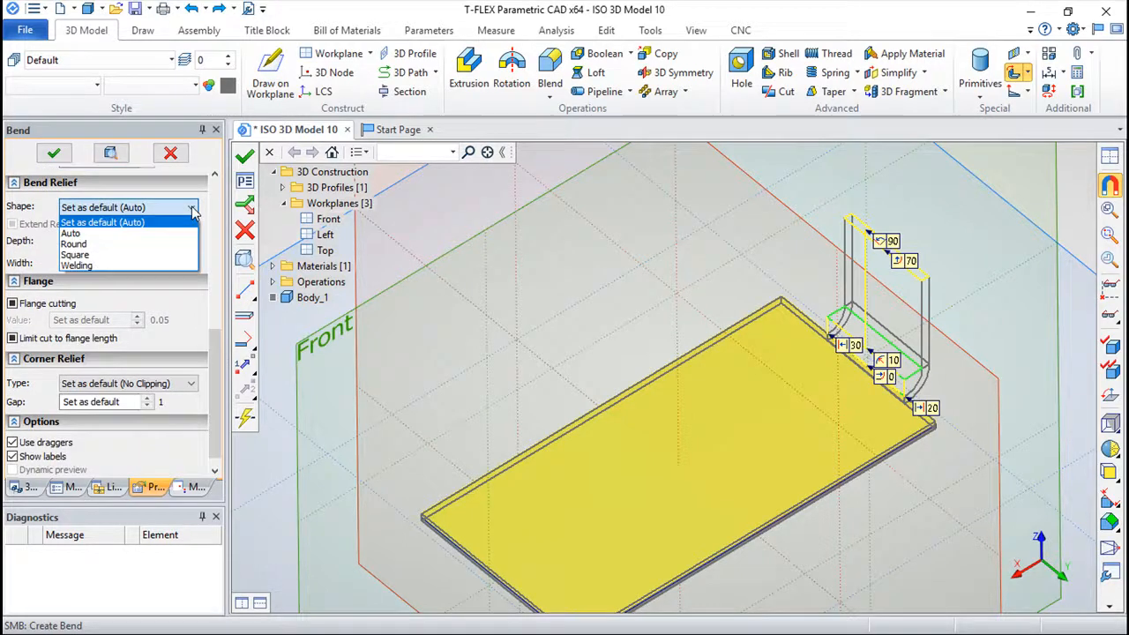
click(99, 247)
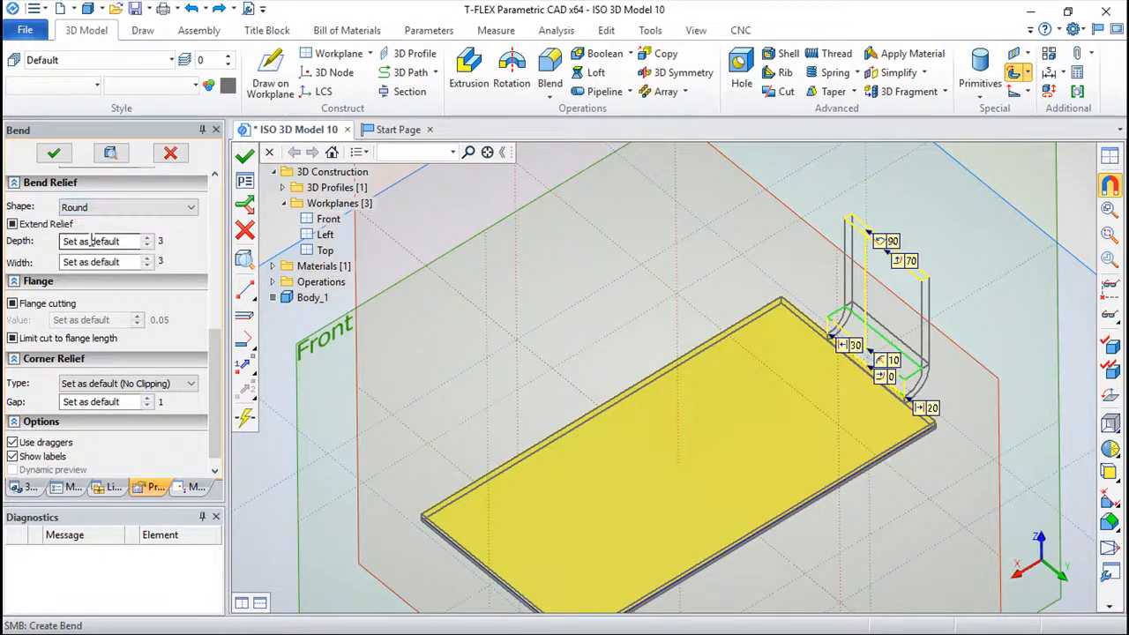
click(99, 239)
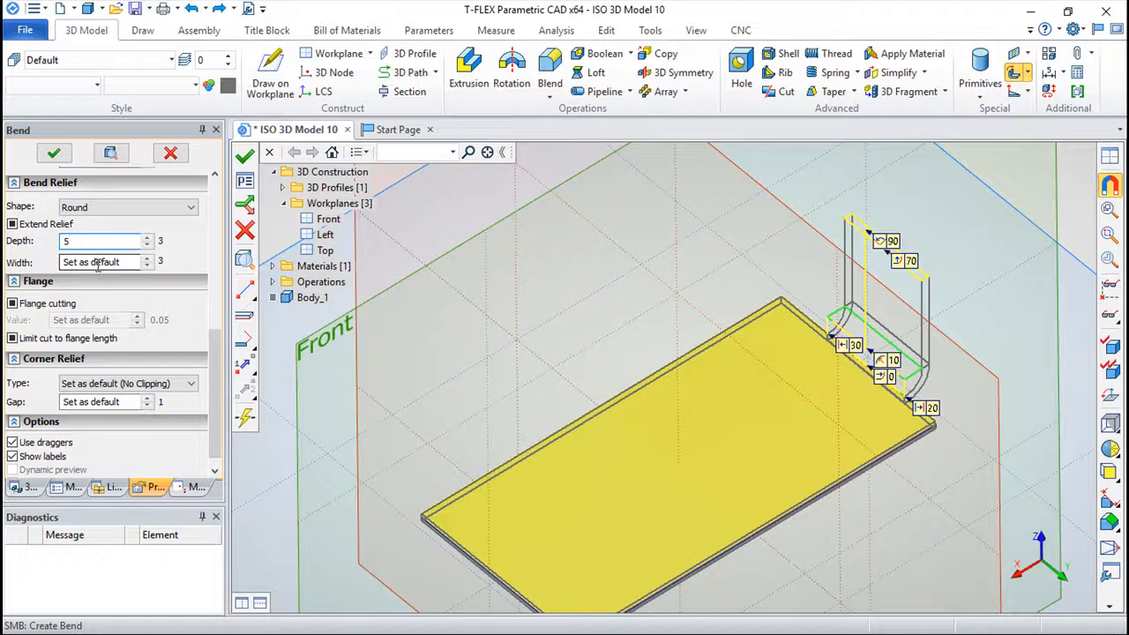
drag(217, 377, 218, 391)
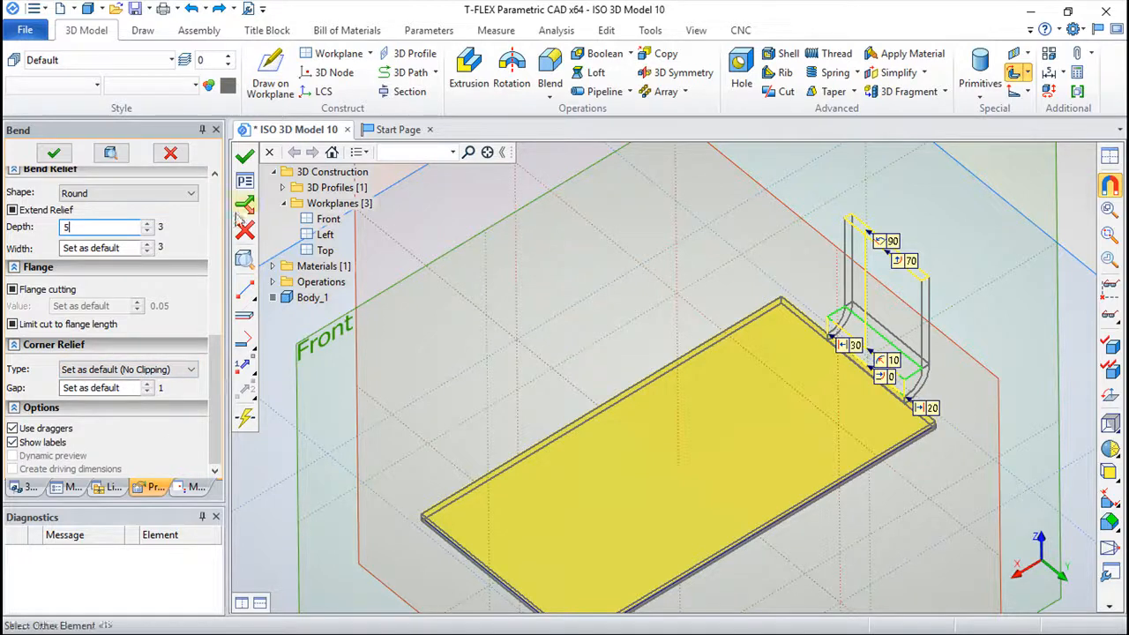
click(245, 155)
Examine the round relief cuts at both ends of the bend and leave the Bend command
drag(890, 581, 869, 531)
scroll(870, 527, up, 5)
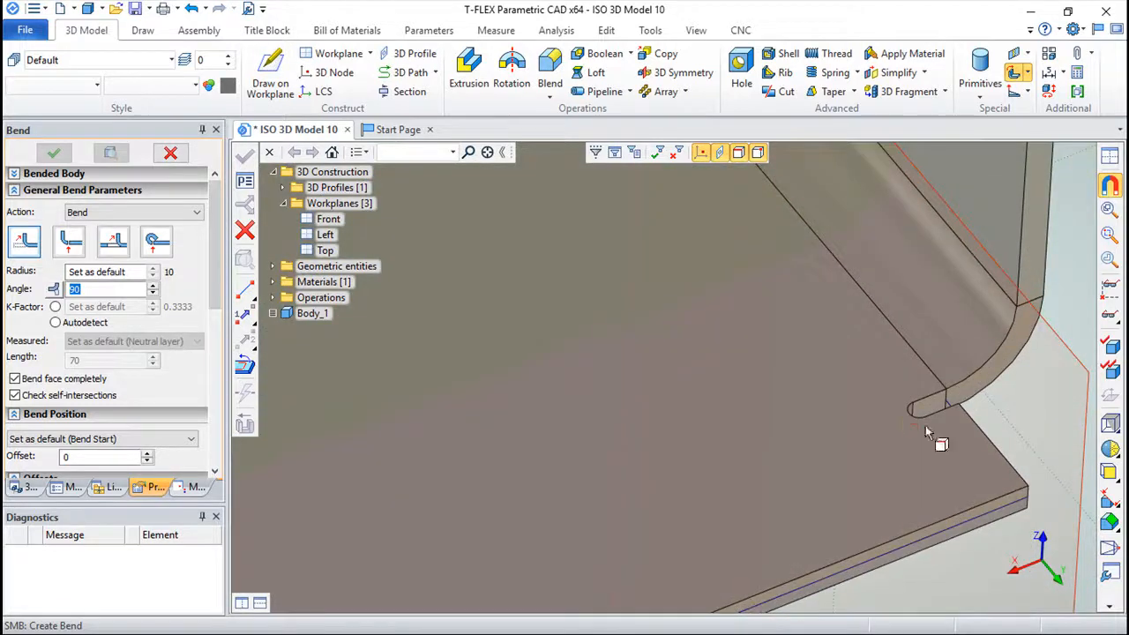
drag(746, 353, 886, 354)
drag(984, 411, 770, 447)
drag(828, 393, 743, 377)
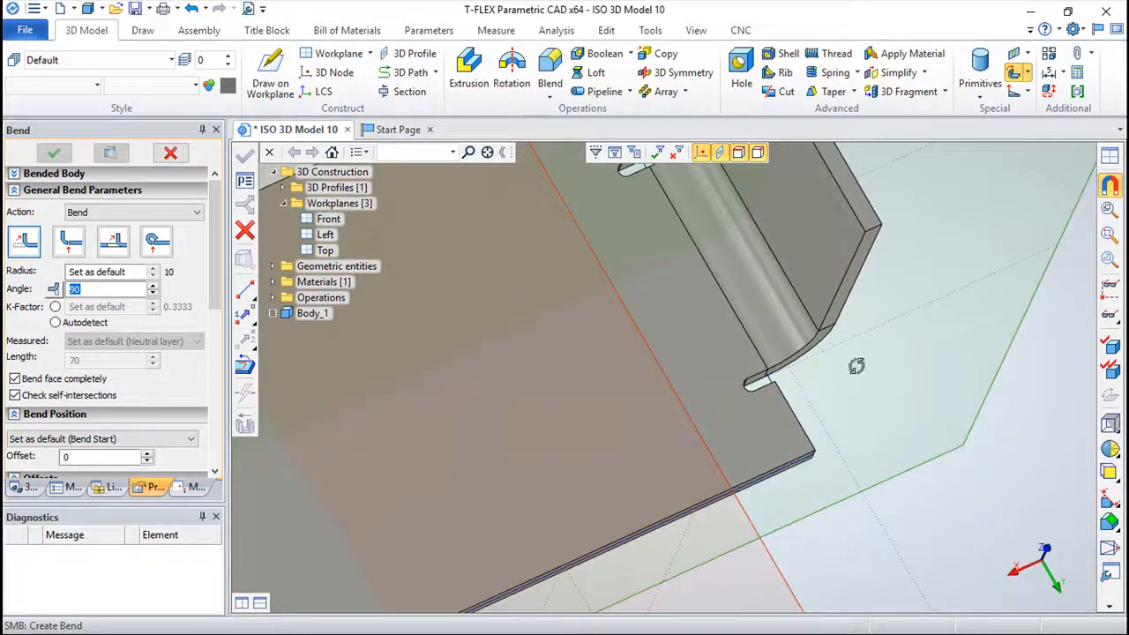
drag(863, 378, 808, 335)
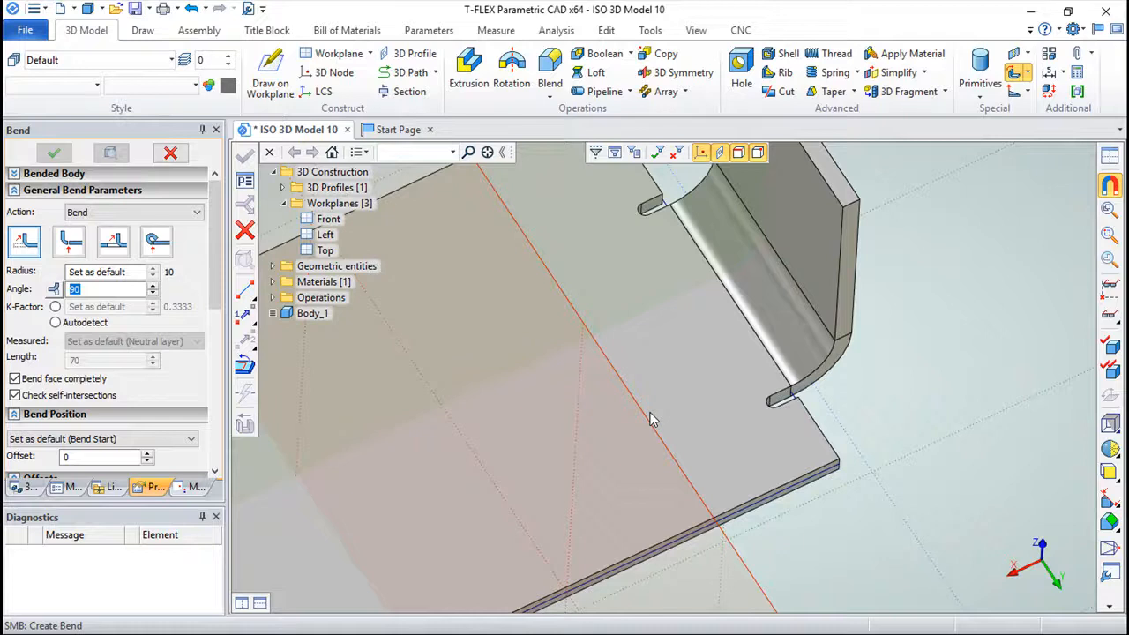
click(245, 231)
scroll(736, 402, down, 1)
drag(864, 386, 884, 320)
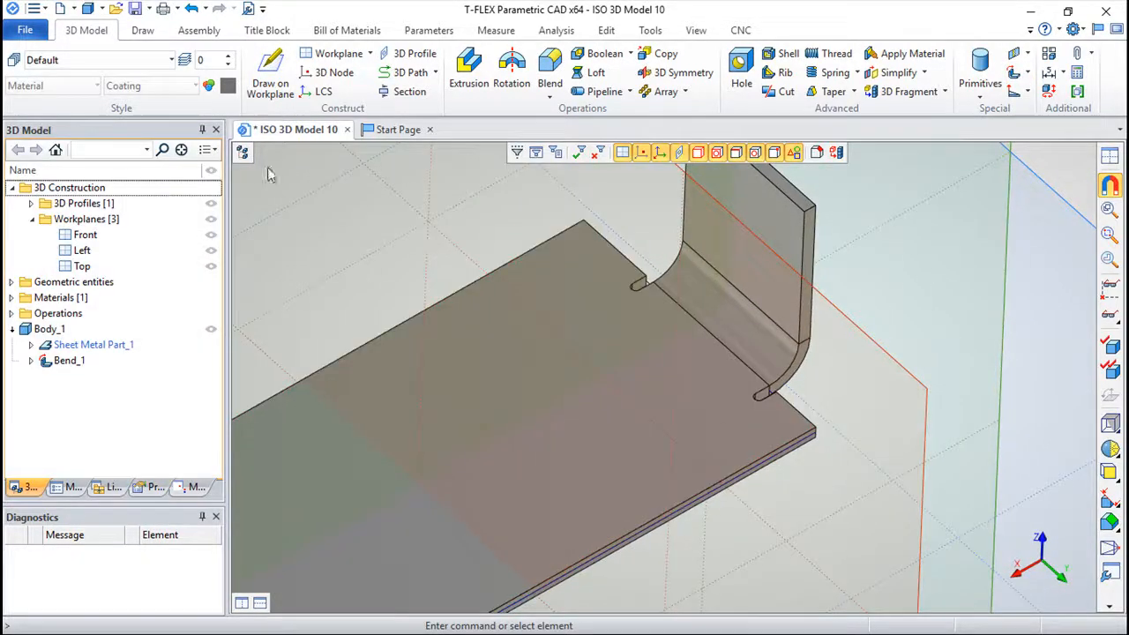
Edit the existing bend's relief, setting its depth to 8 and its width to 5, and apply the change
click(242, 153)
click(281, 314)
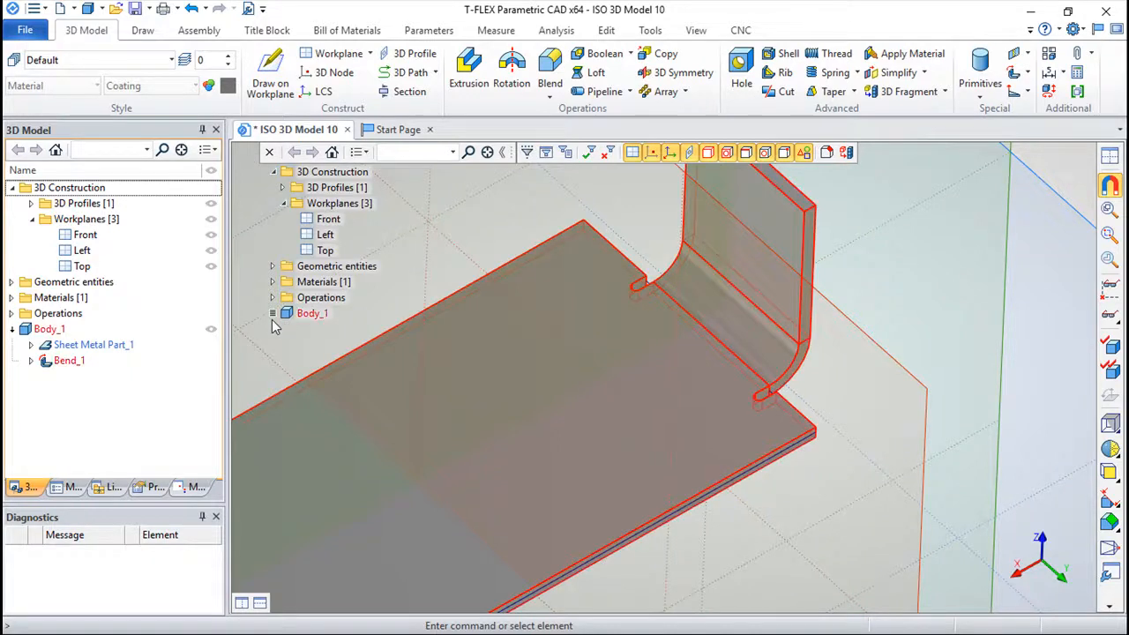
click(273, 315)
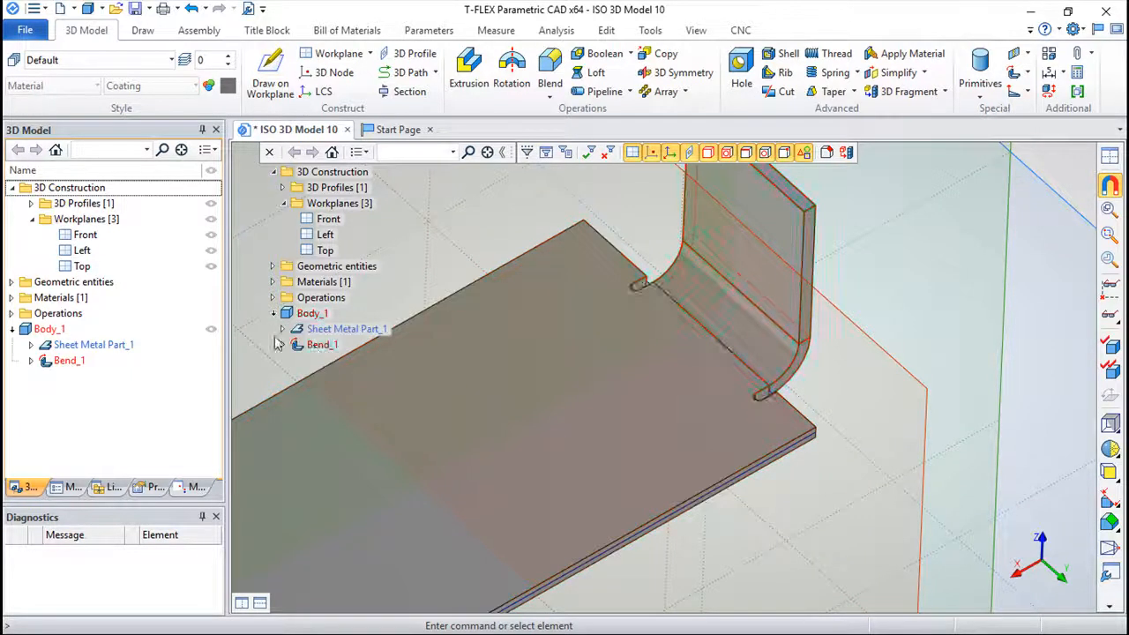
double_click(321, 345)
drag(542, 122, 235, 177)
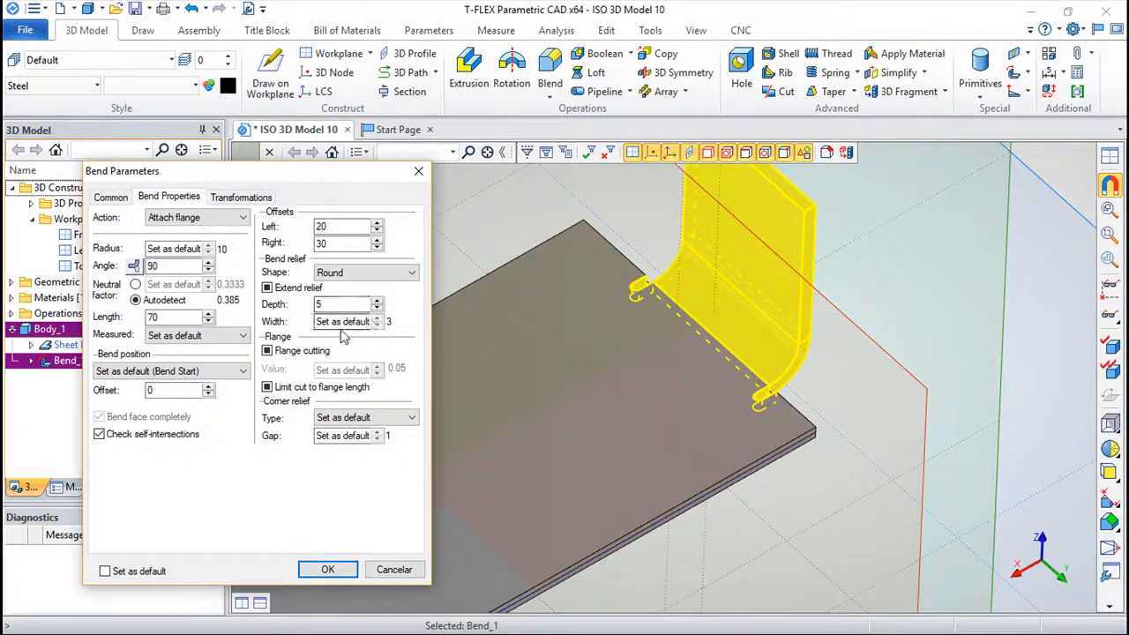
double_click(319, 304)
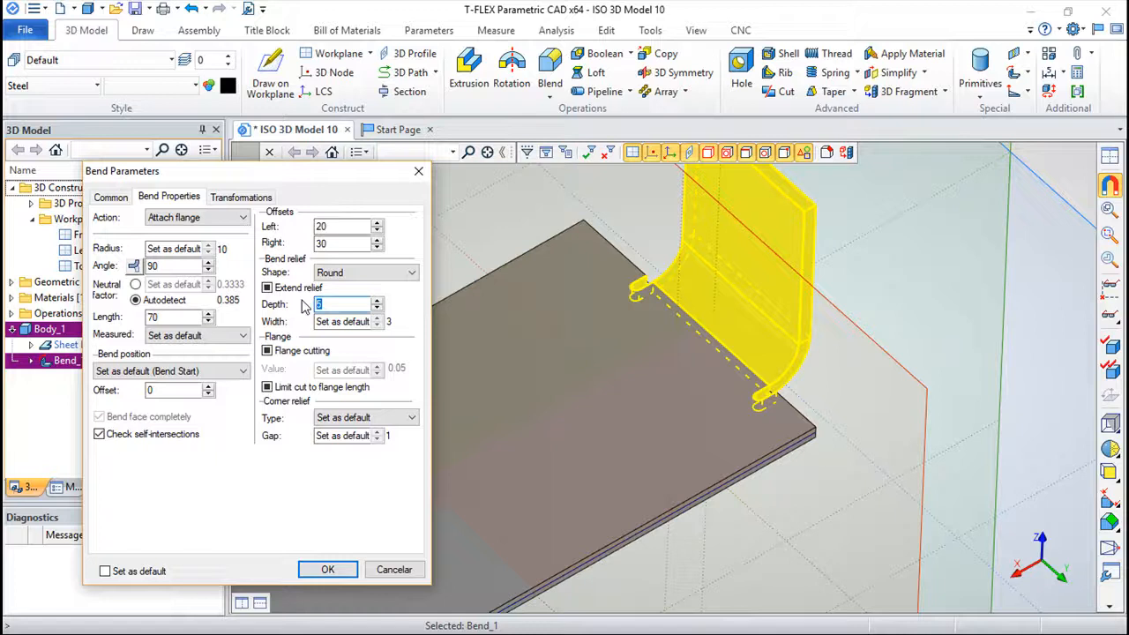
click(333, 322)
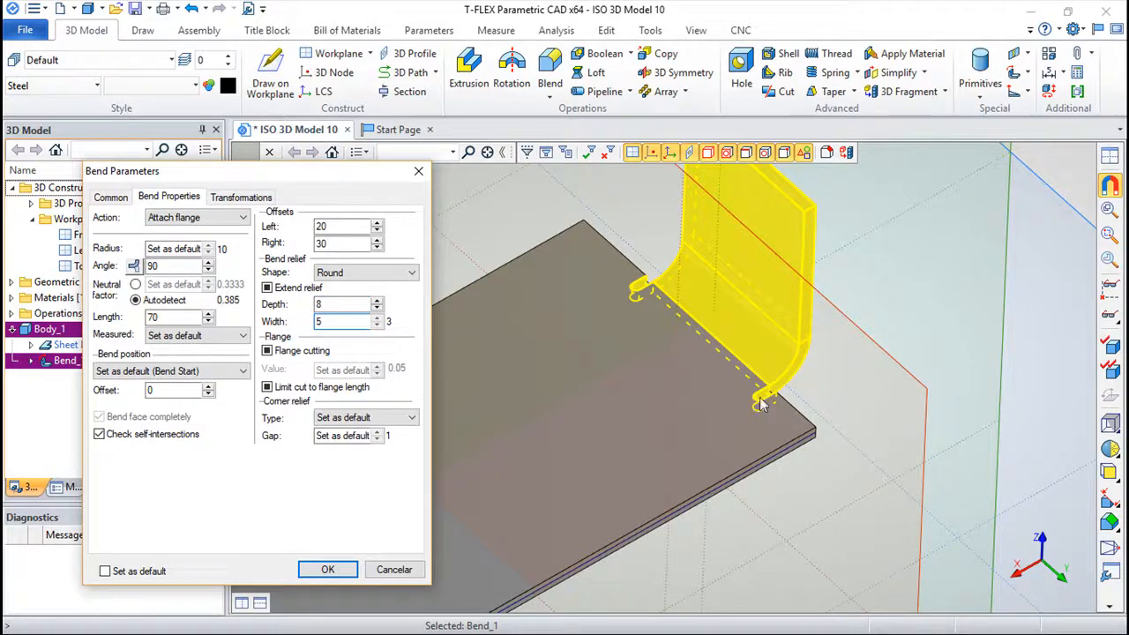
click(327, 570)
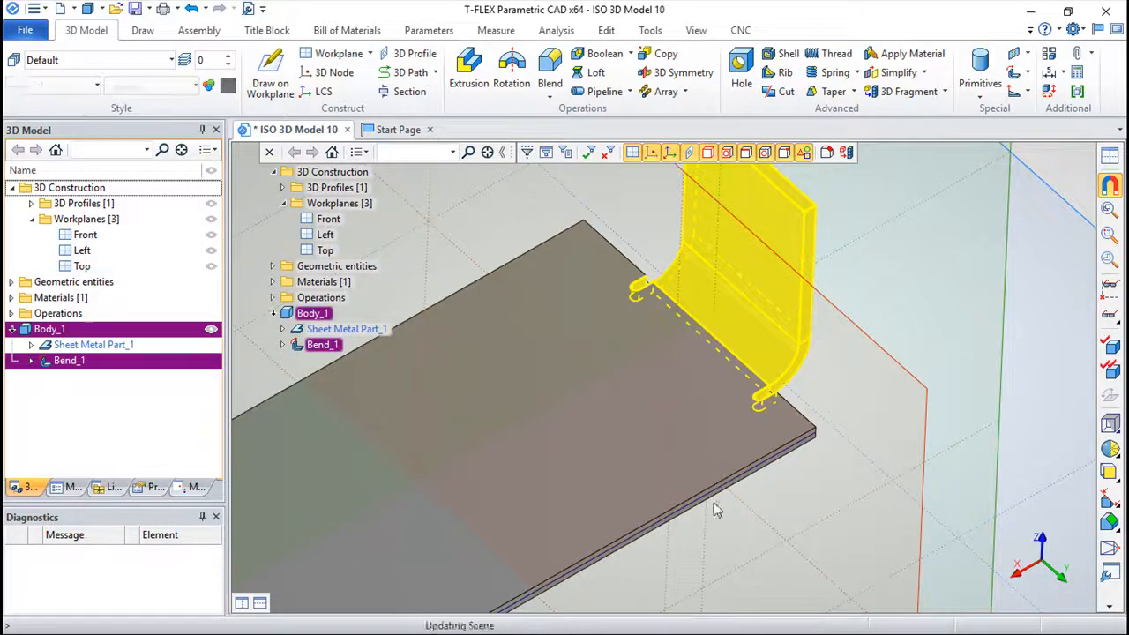
click(901, 508)
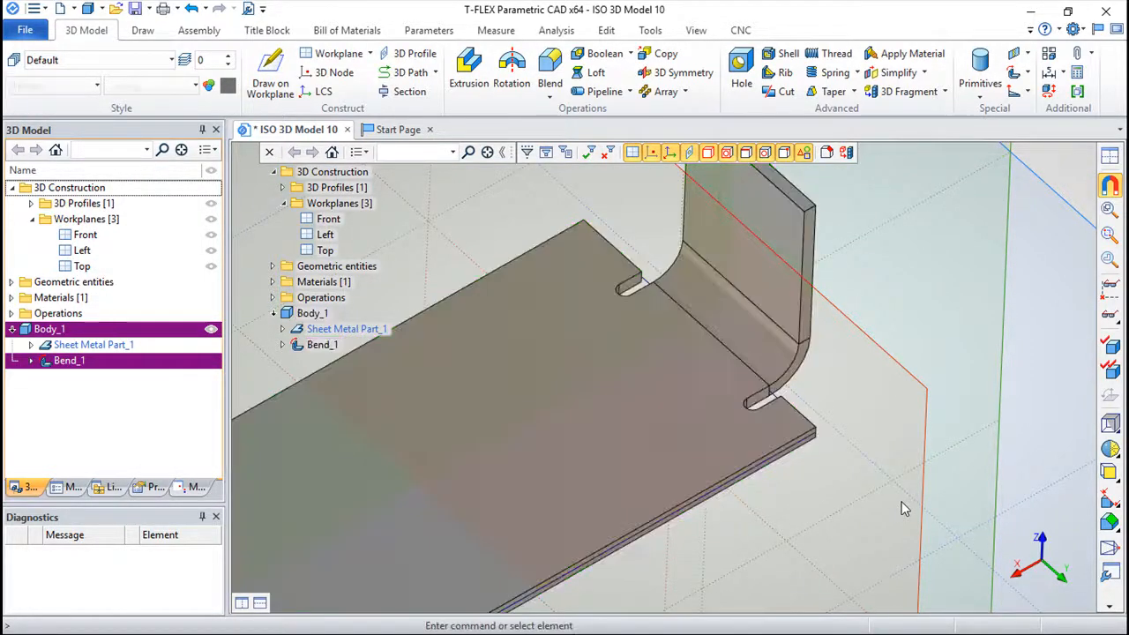
Sketch a slanted line on the plate's top face, crossing both long edges near the unbent end, and finish the sketch
scroll(630, 415, down, 5)
middle_drag(649, 429, 736, 492)
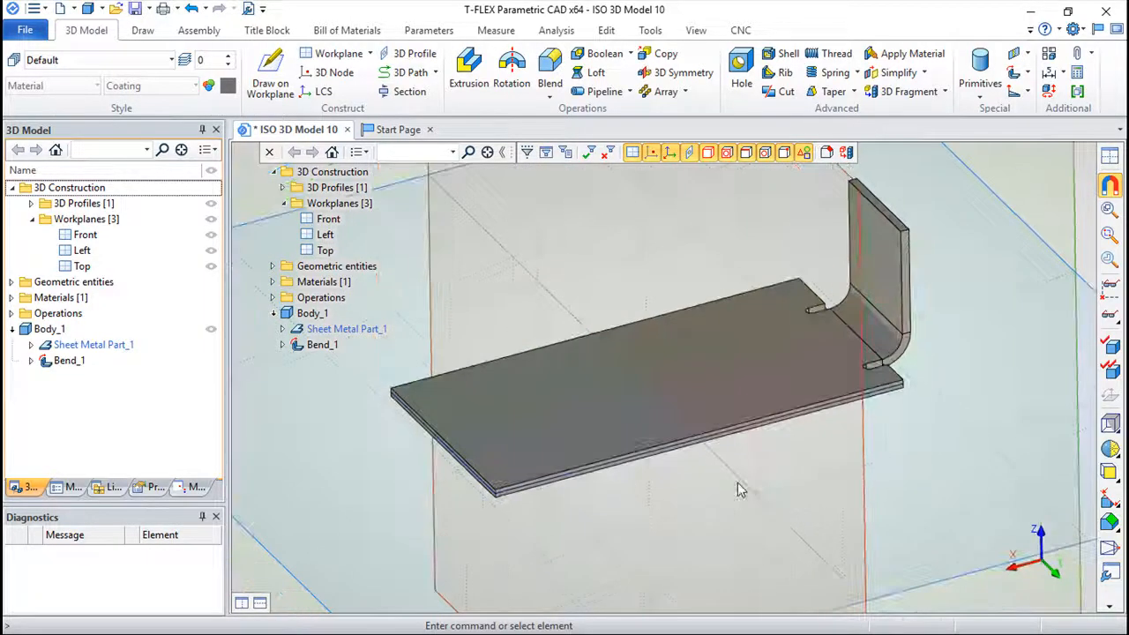
click(569, 391)
right_click(568, 392)
click(581, 412)
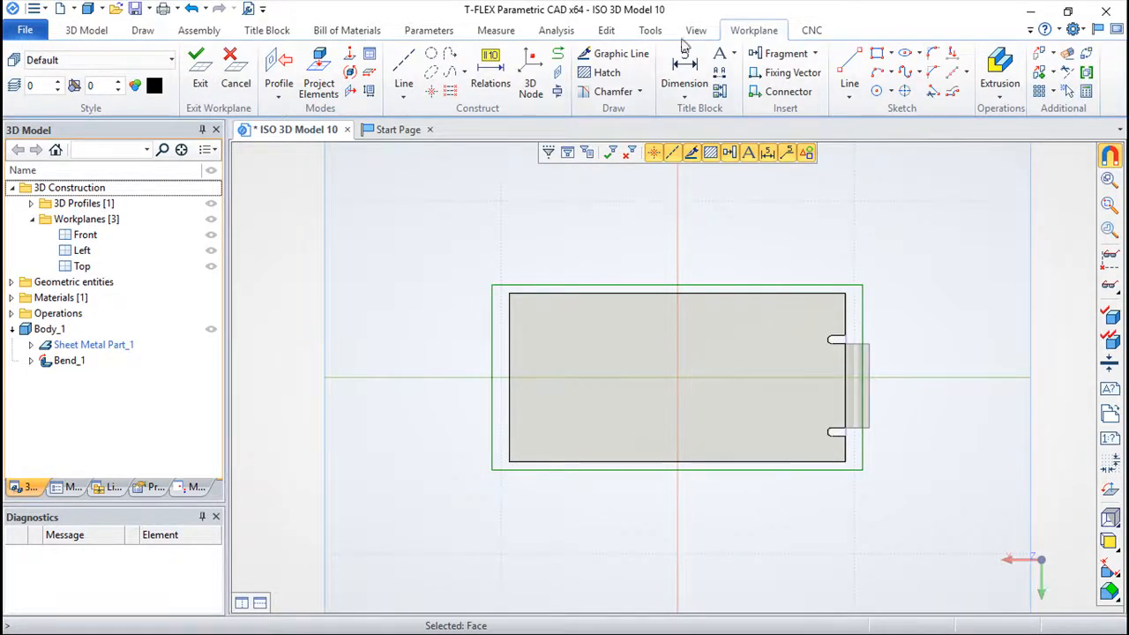
click(847, 71)
click(542, 236)
click(650, 517)
key(Escape)
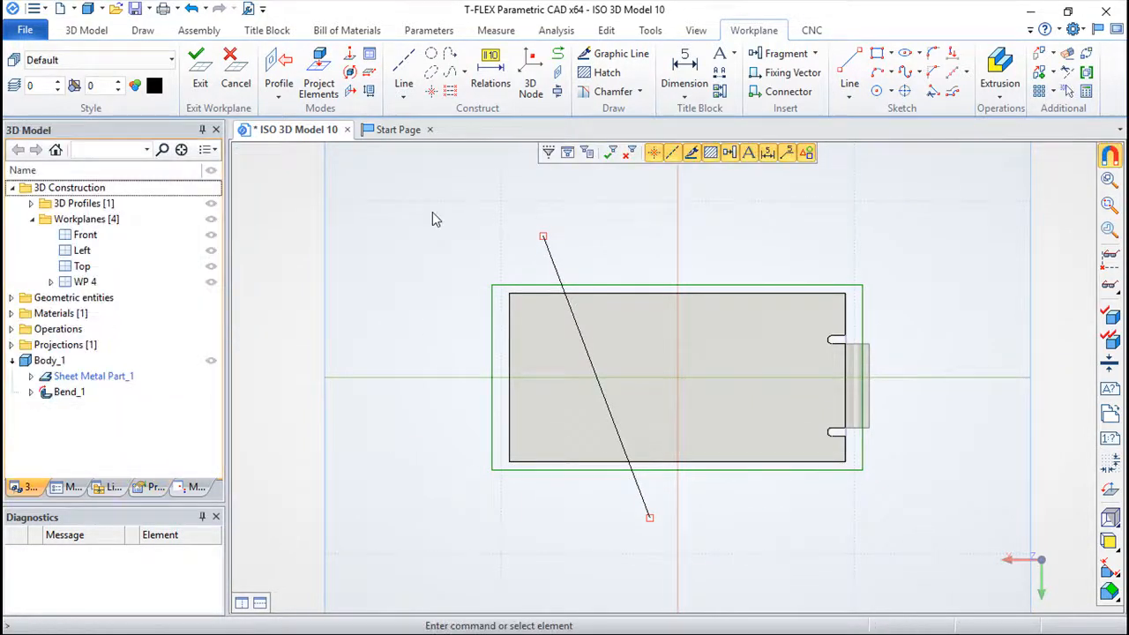
click(201, 79)
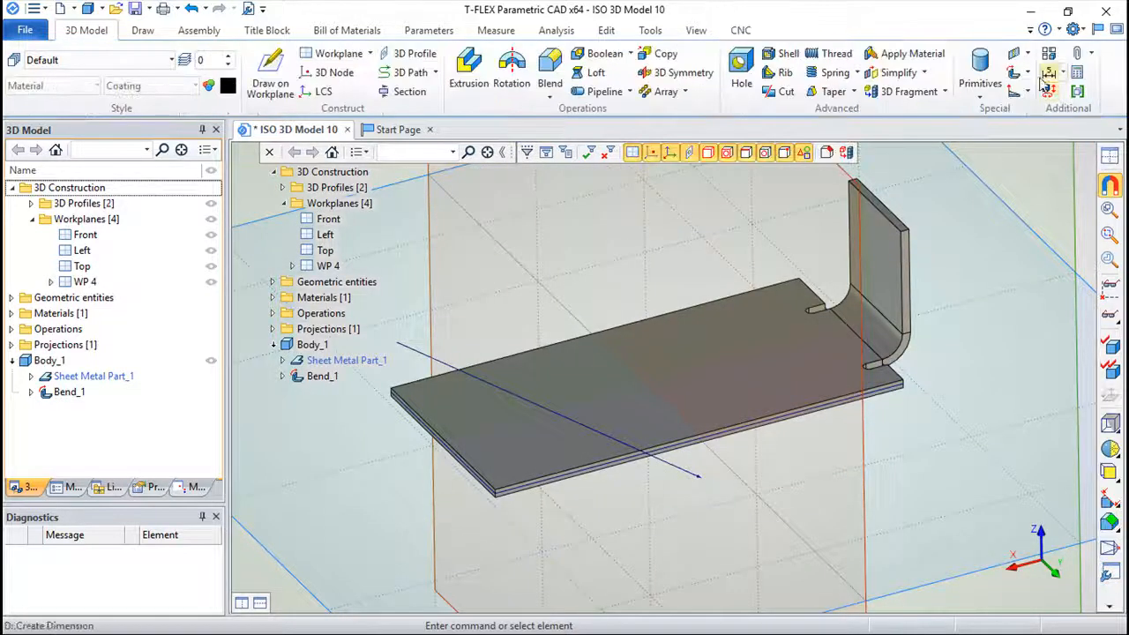
Bend the plate by 90 degrees along the slanted line, using the Bend action with the default radius
click(1026, 78)
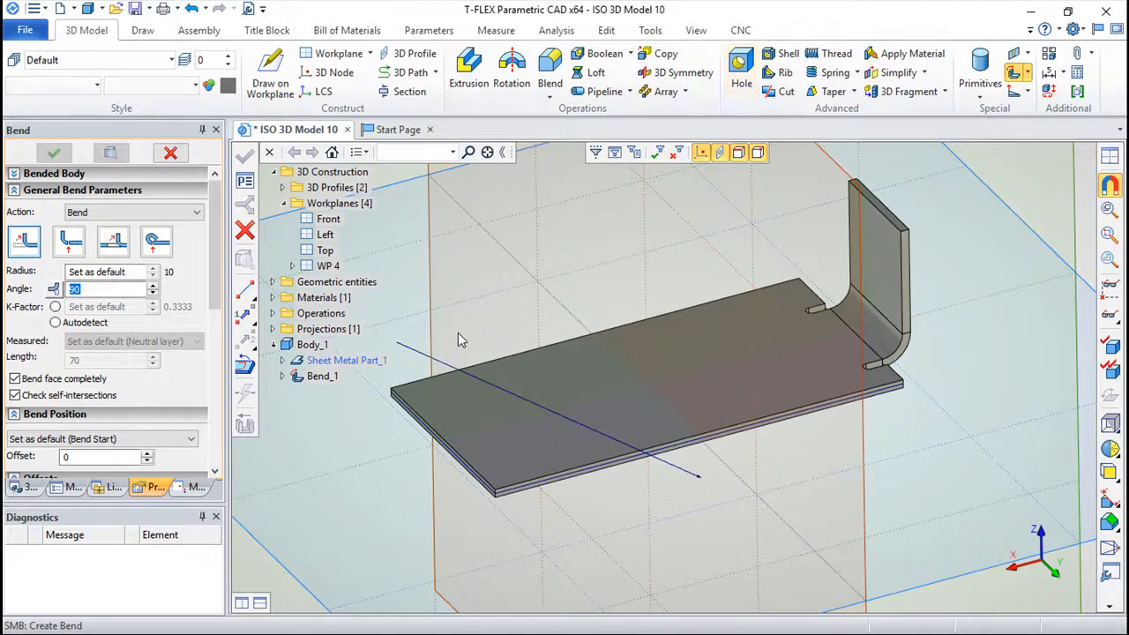
click(246, 291)
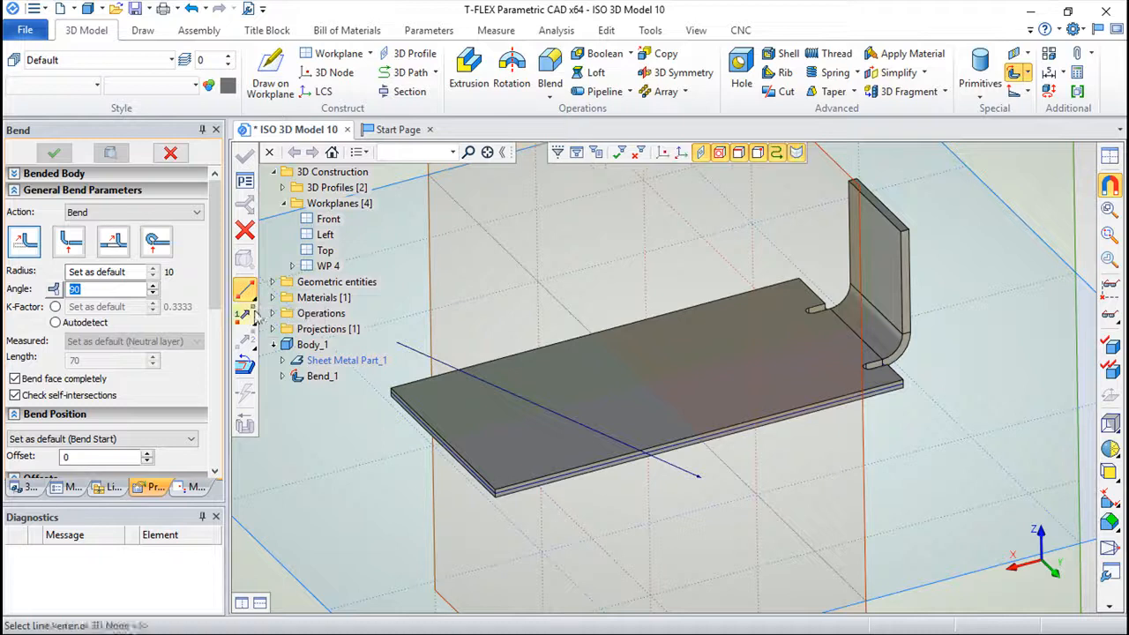
click(491, 389)
drag(838, 481, 518, 479)
click(245, 155)
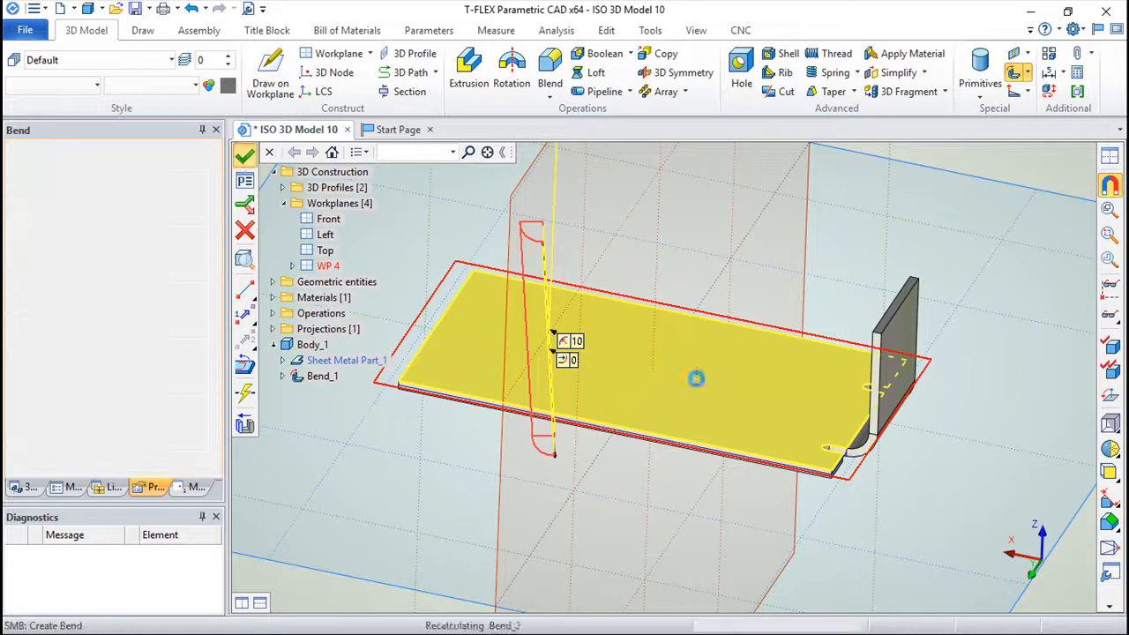
Inspect the angled bend, and undo both the bend and the slanted line's profile
drag(776, 506, 458, 476)
drag(831, 201, 1064, 450)
click(190, 8)
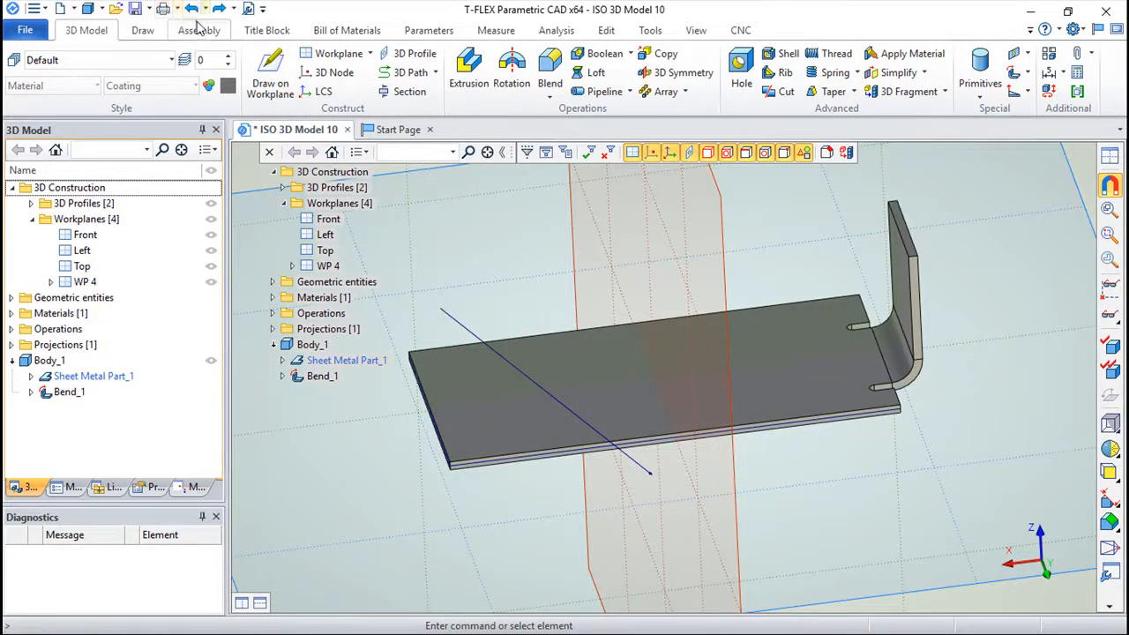
click(191, 8)
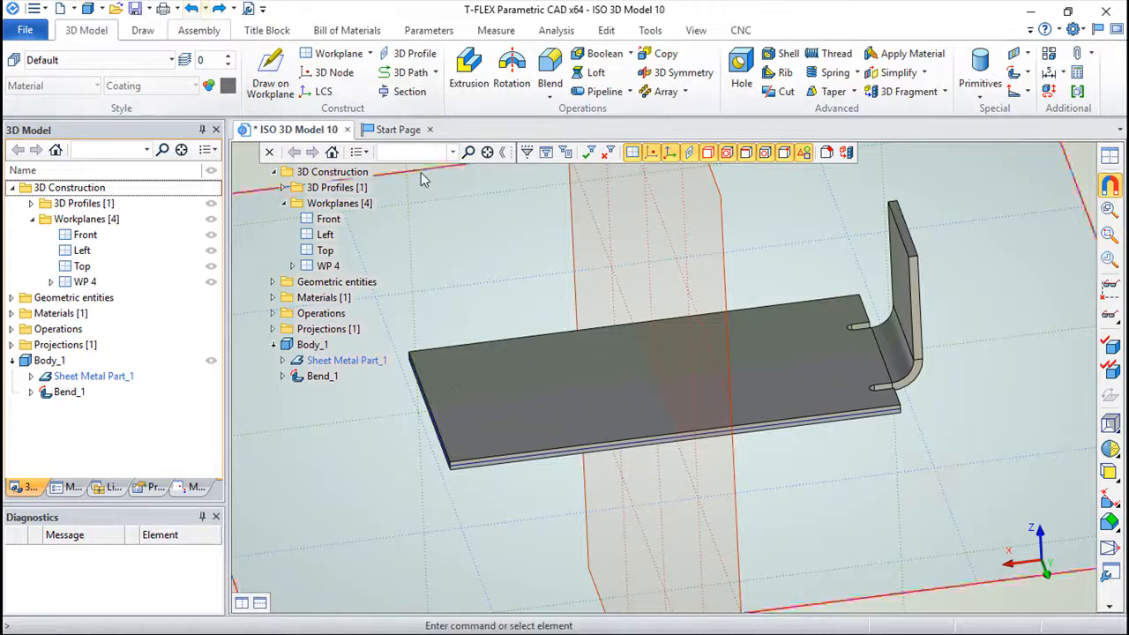
Sketch an open three-sided rectangular profile on the plate's top face near the unbent end and finish the sketch
right_click(546, 375)
click(564, 400)
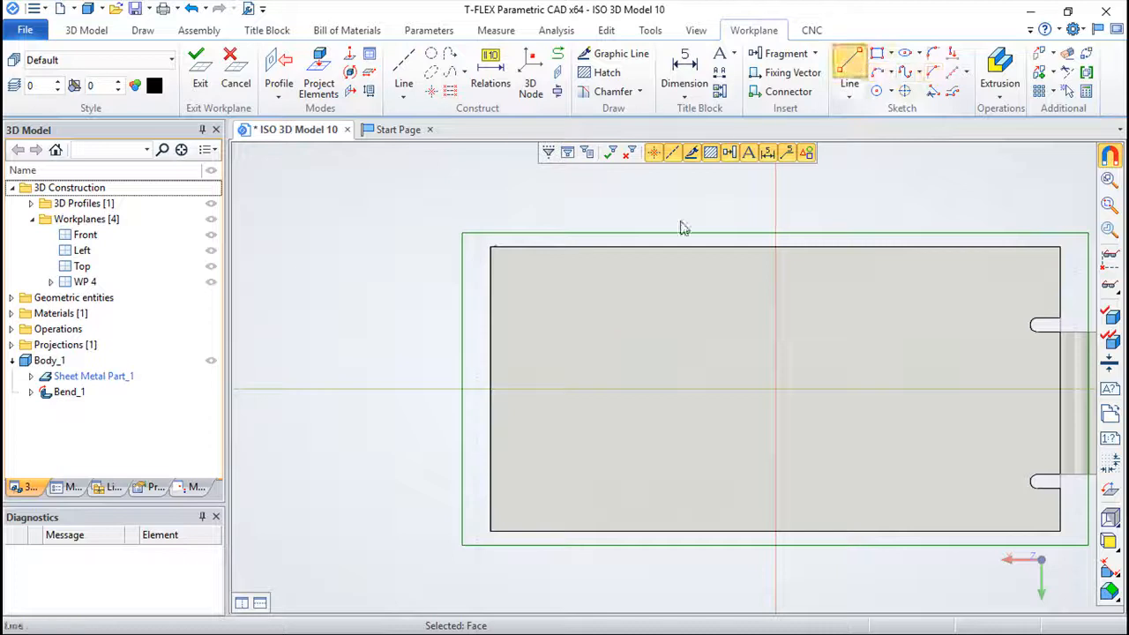
click(849, 70)
click(663, 301)
click(548, 300)
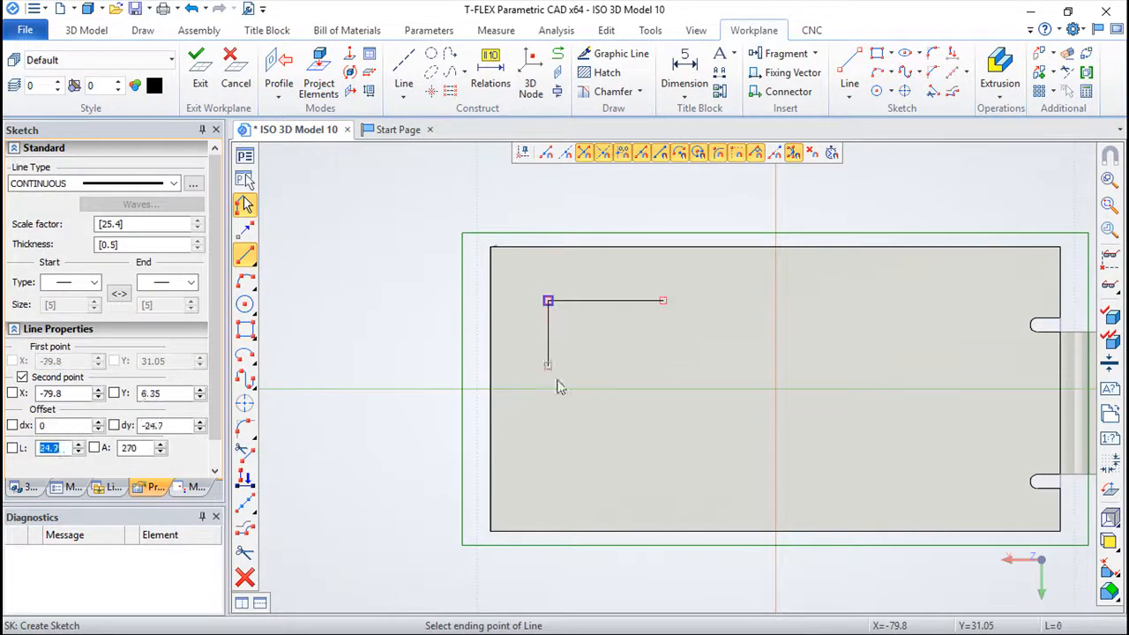
click(548, 474)
click(662, 473)
key(Escape)
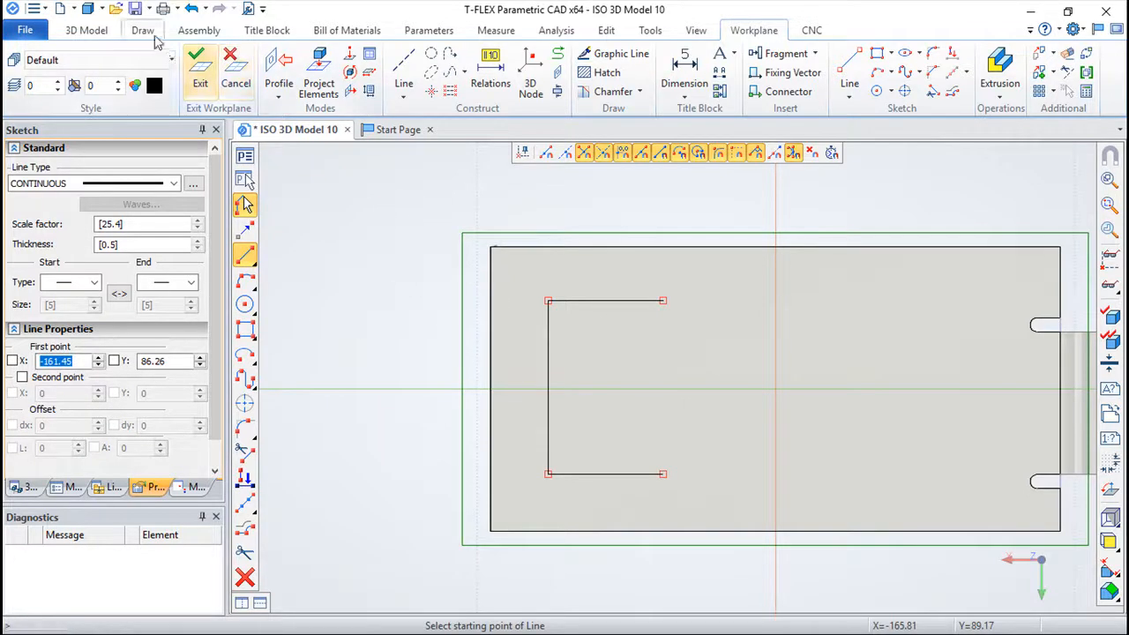
click(195, 60)
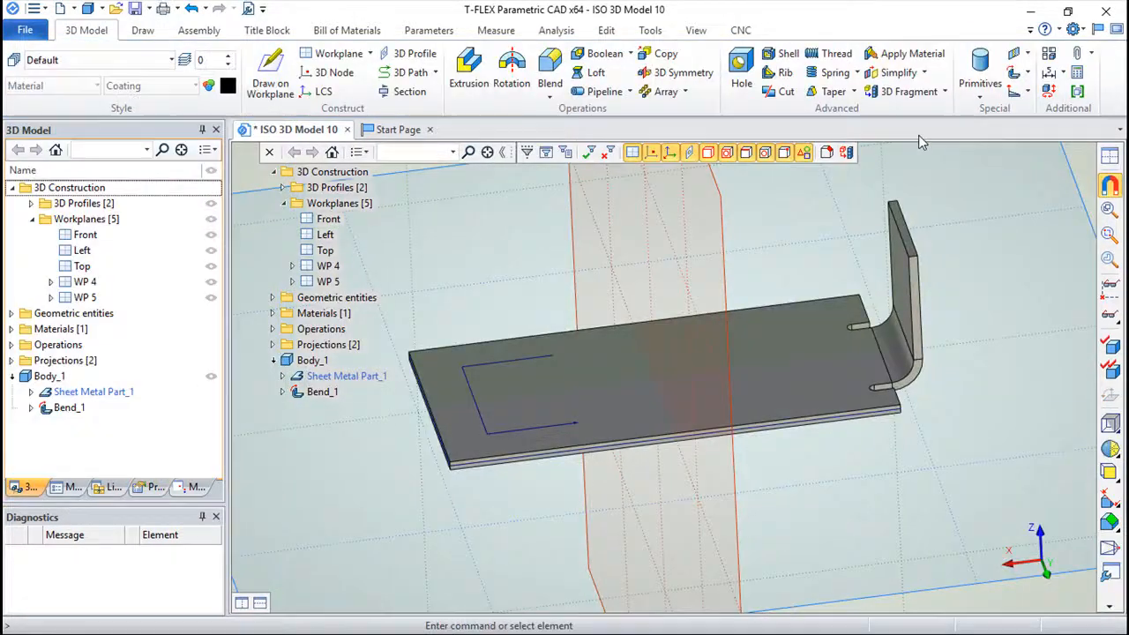
Start a bend with bend line selection, cancel it, and undo the open three-sided profile
click(1014, 74)
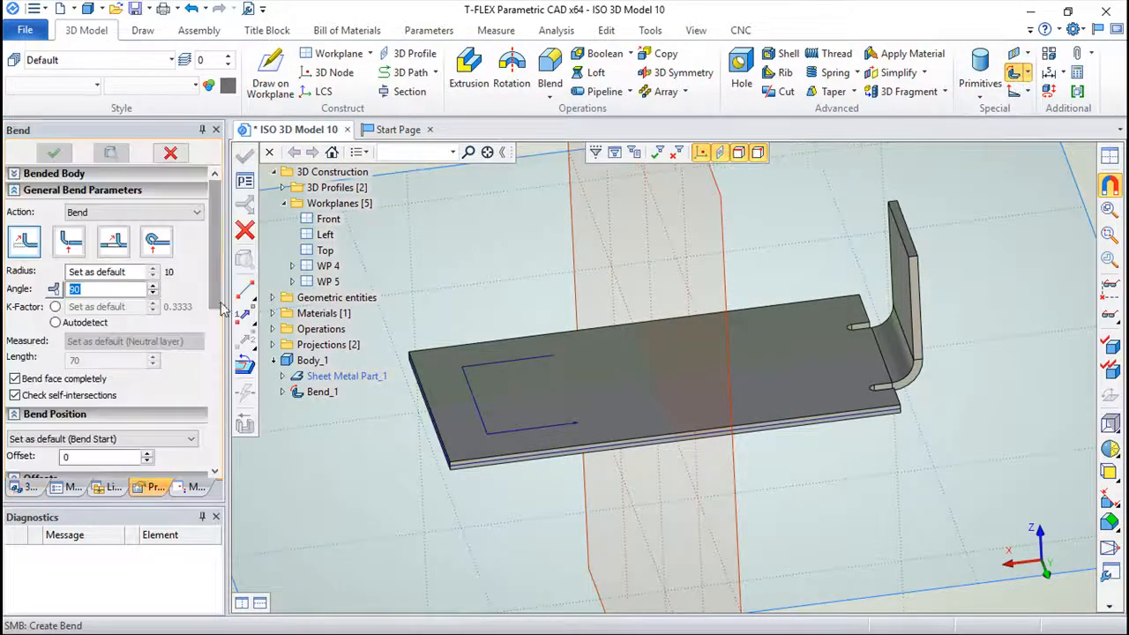
click(245, 290)
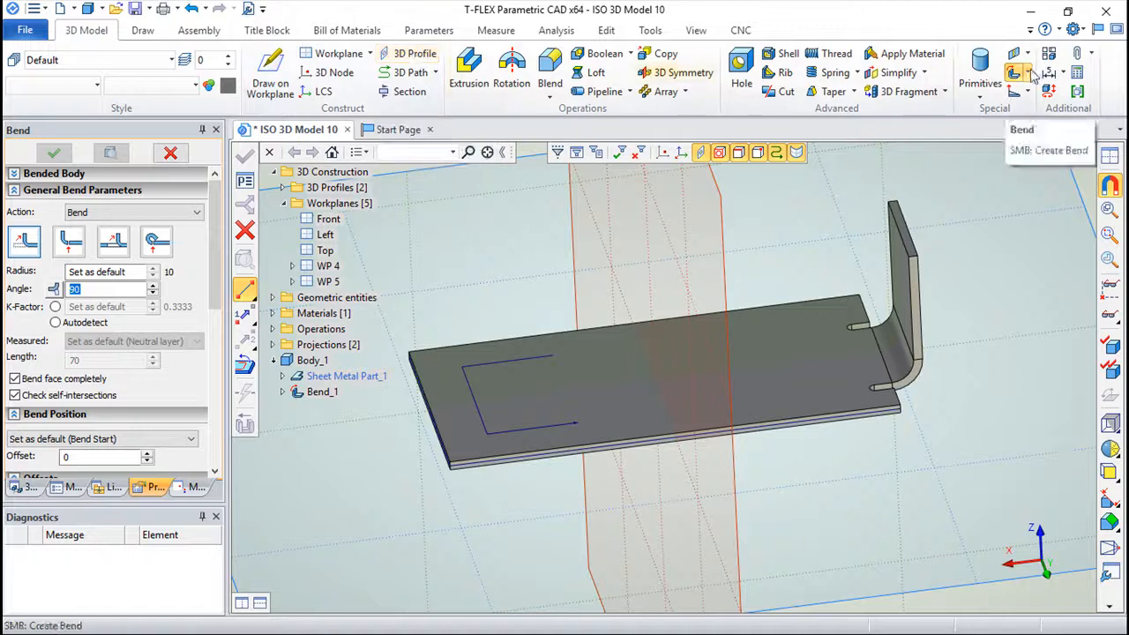
key(Escape)
click(192, 11)
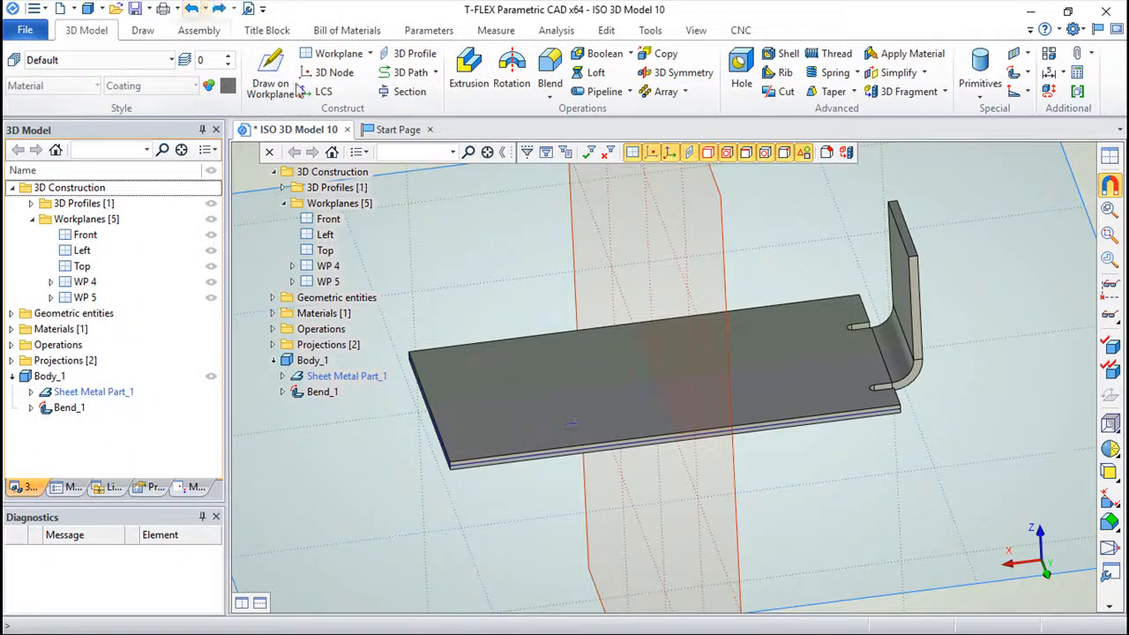
Start a new sketch on the plate's top face and create two perpendicular construction lines with a node at the origin
click(557, 403)
right_click(558, 403)
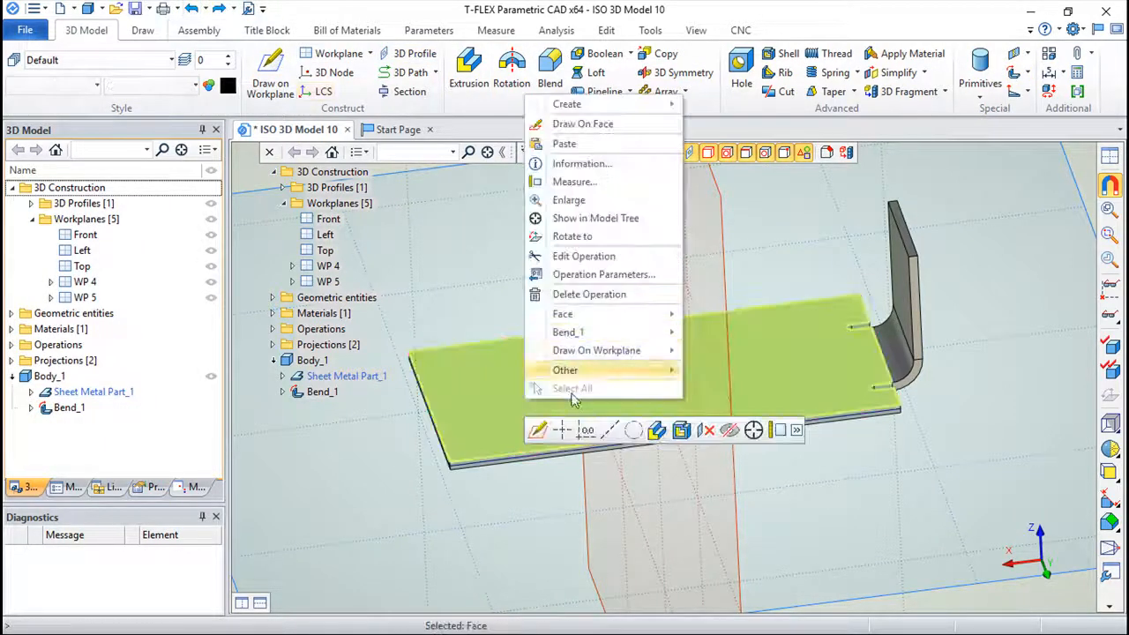
click(536, 432)
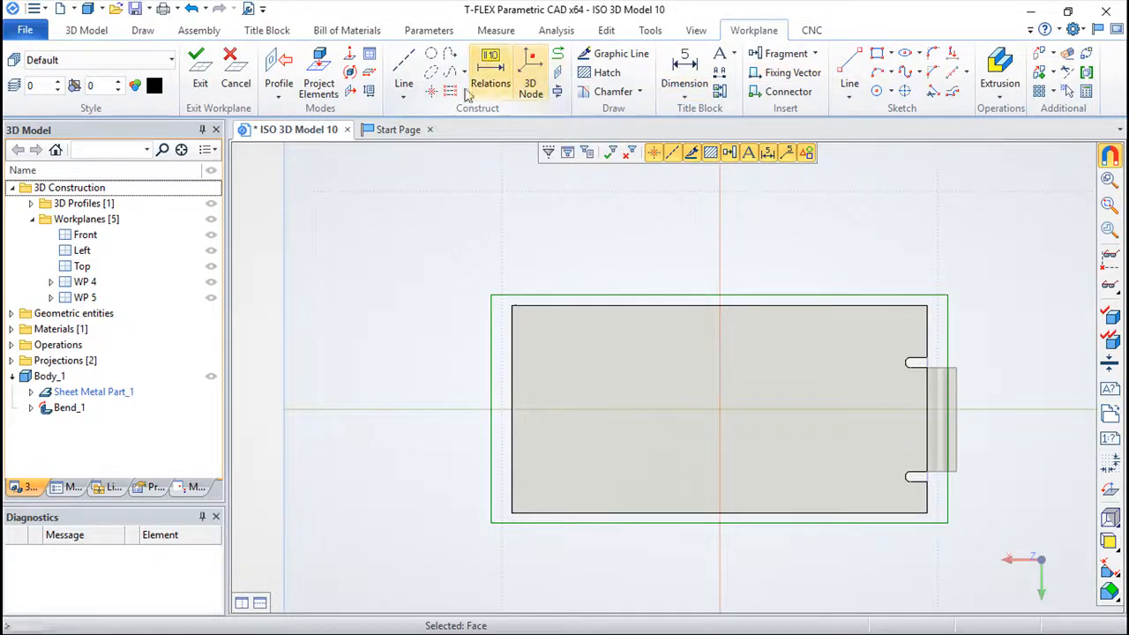
click(557, 72)
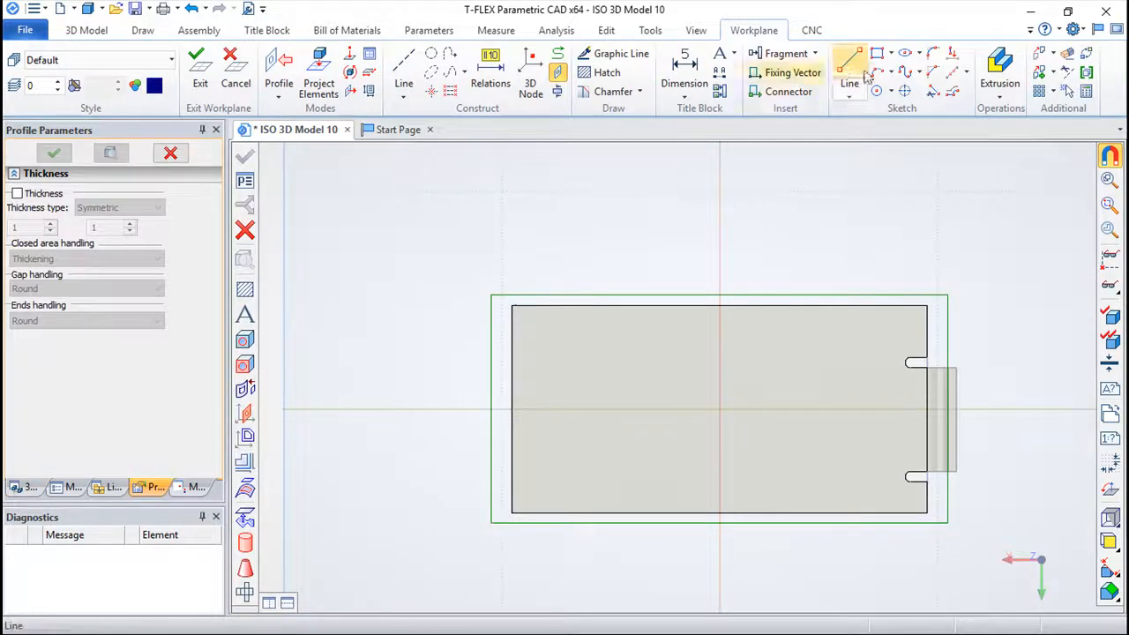
key(Escape)
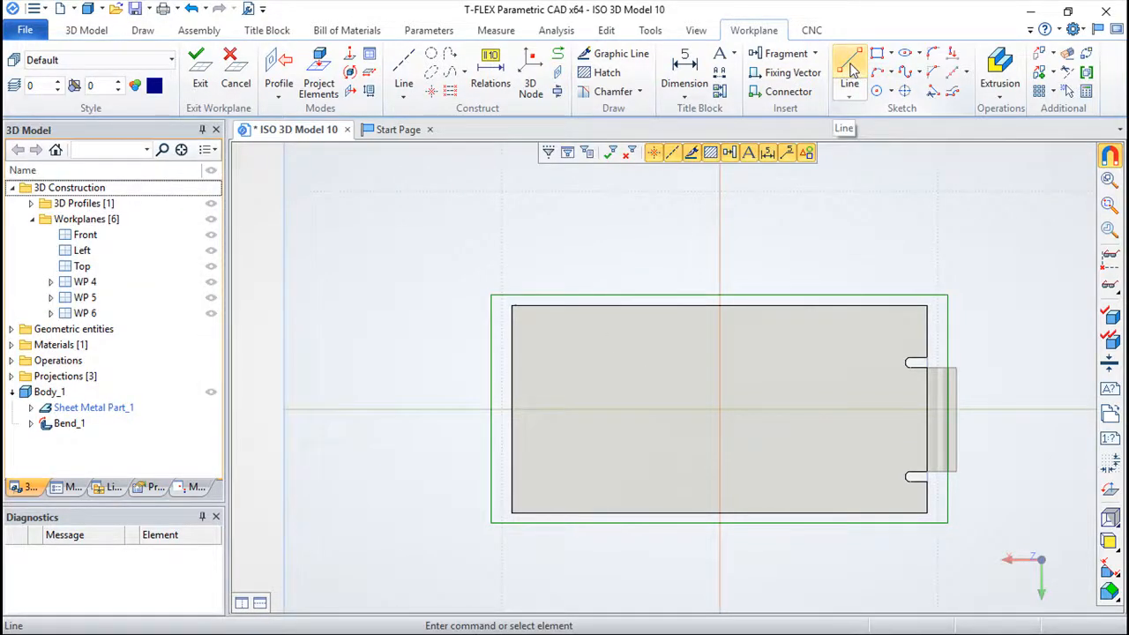
click(403, 73)
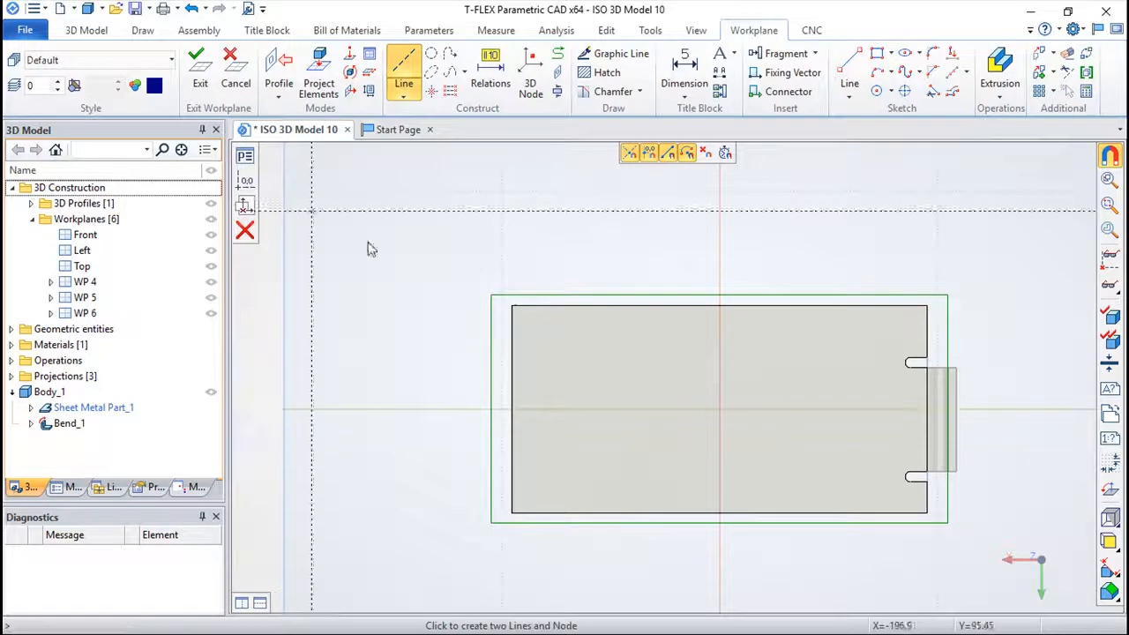
key(x)
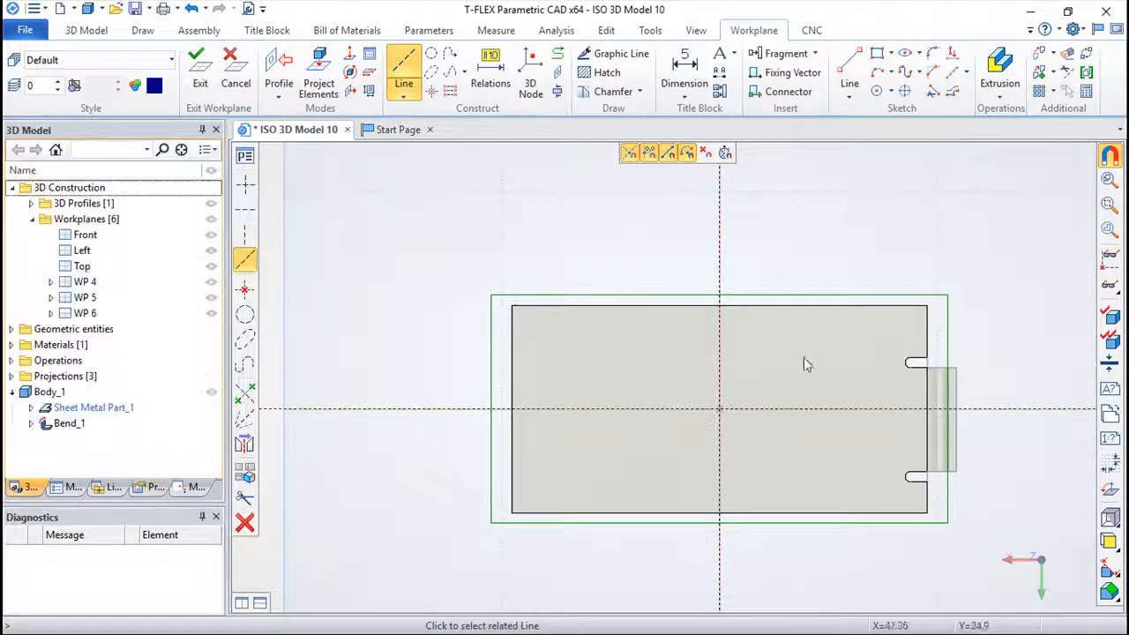
Add two vertical construction lines toward the unbent end and two horizontal ones on either side of the centre line
click(721, 366)
click(574, 401)
click(628, 409)
click(630, 339)
click(645, 466)
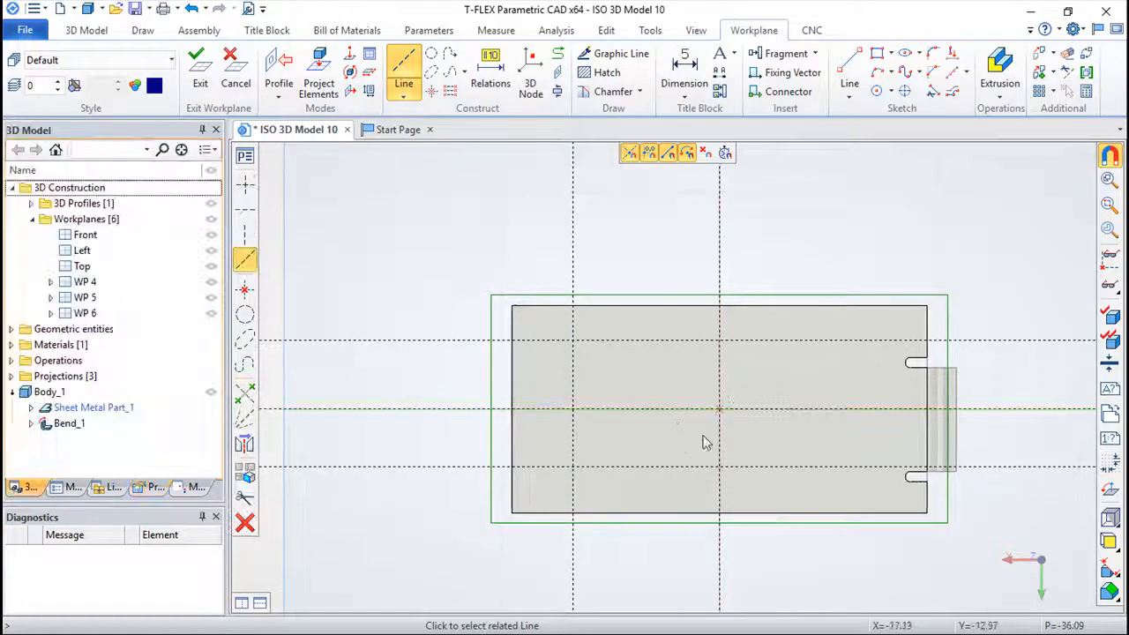
click(716, 362)
click(664, 376)
right_click(690, 367)
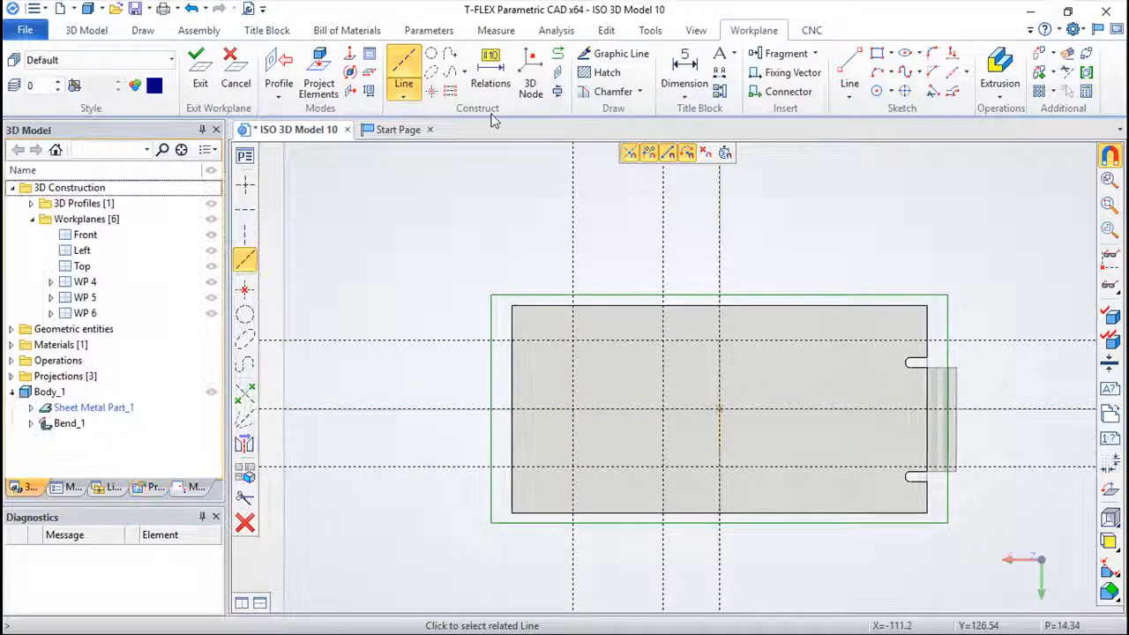
Draw an open three-sided profile with graphic lines through the construction line intersections and finish the sketch
click(614, 56)
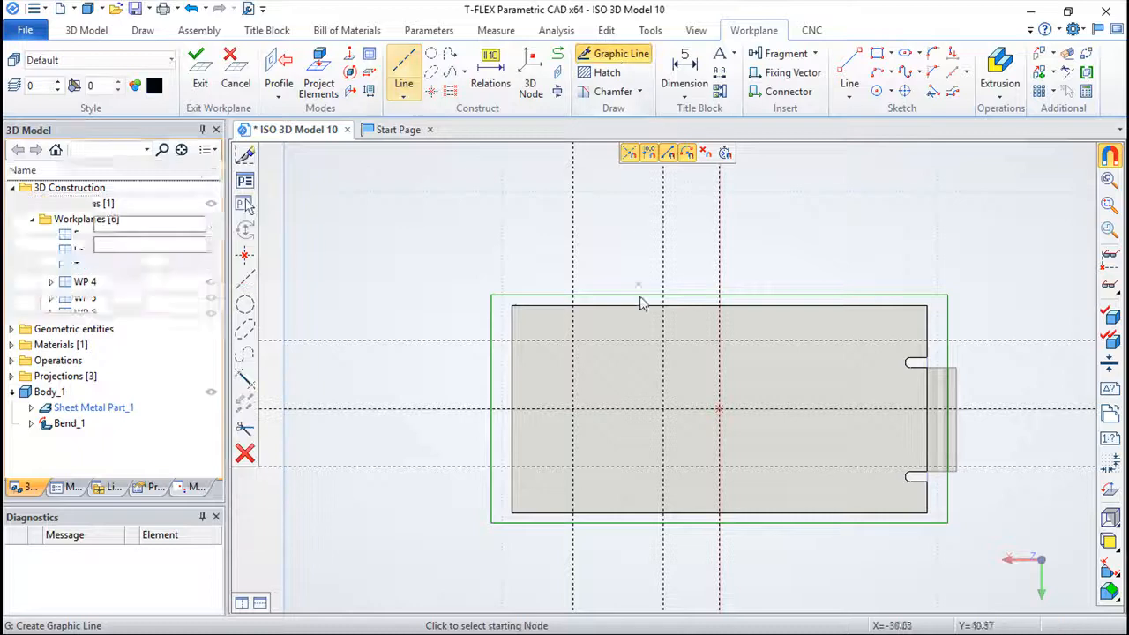
right_click(595, 325)
click(559, 76)
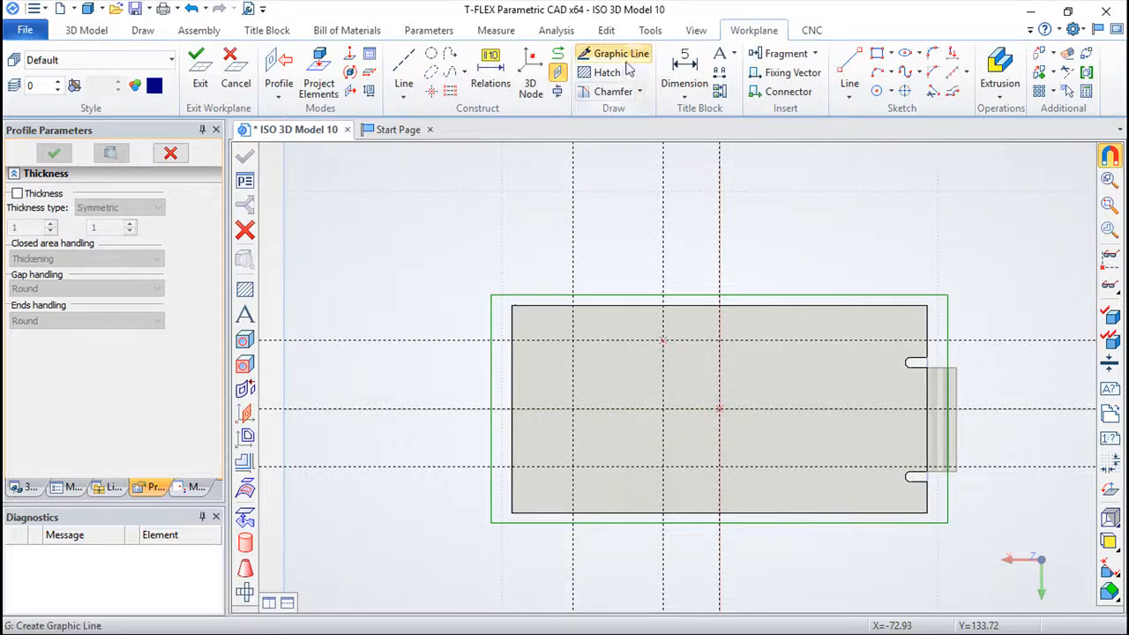
click(584, 53)
click(663, 341)
click(573, 340)
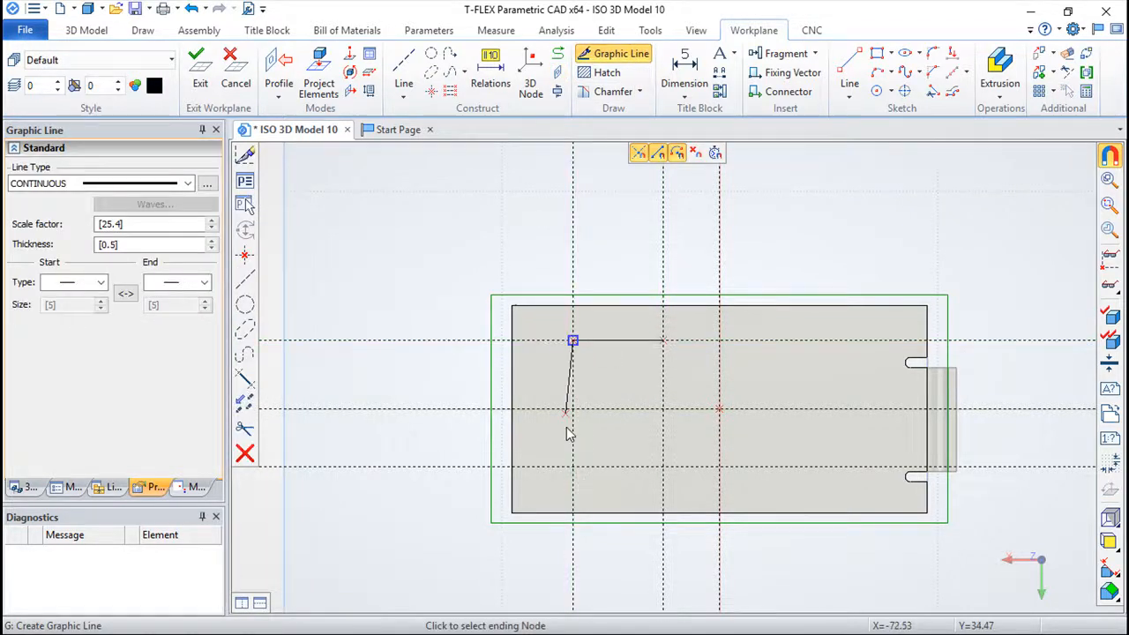
click(573, 466)
click(664, 467)
right_click(635, 221)
click(200, 66)
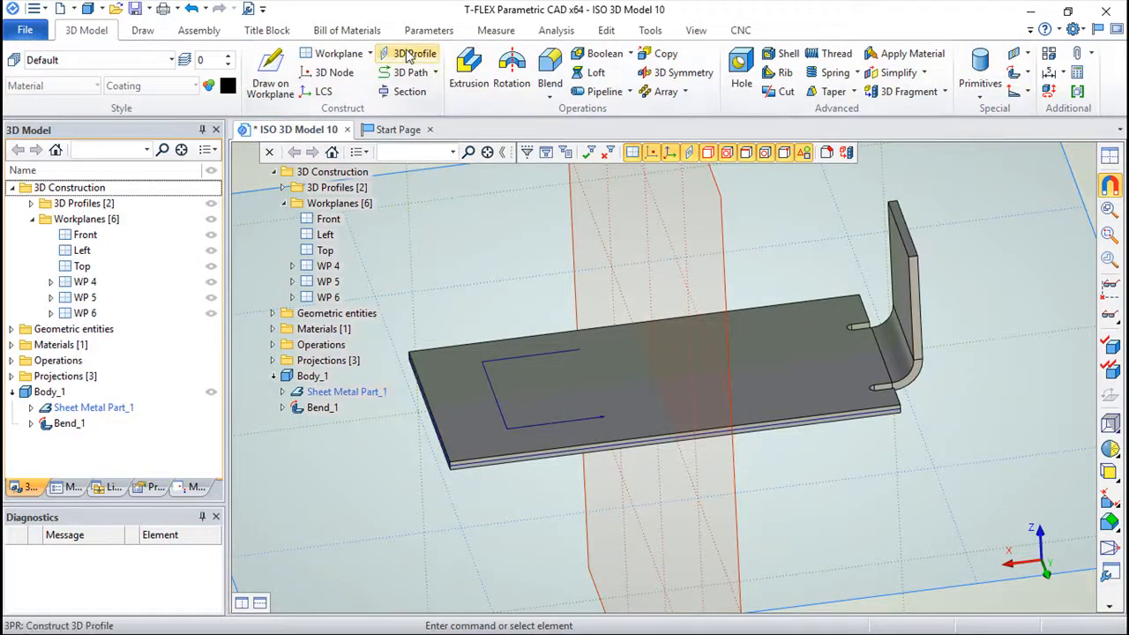
click(408, 54)
click(531, 358)
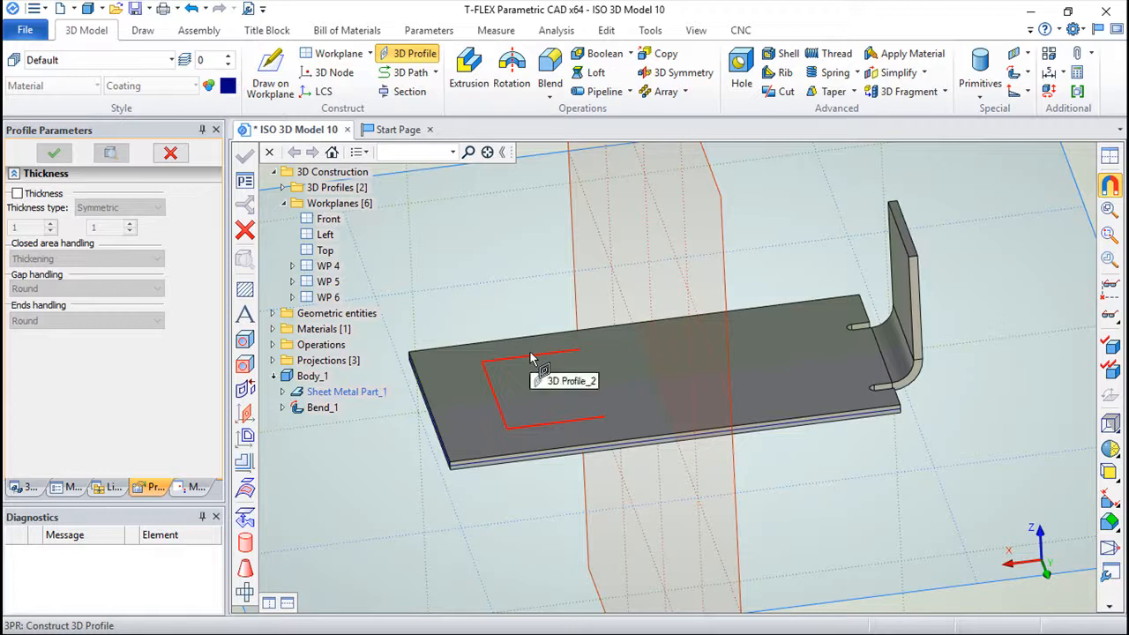
right_click(763, 234)
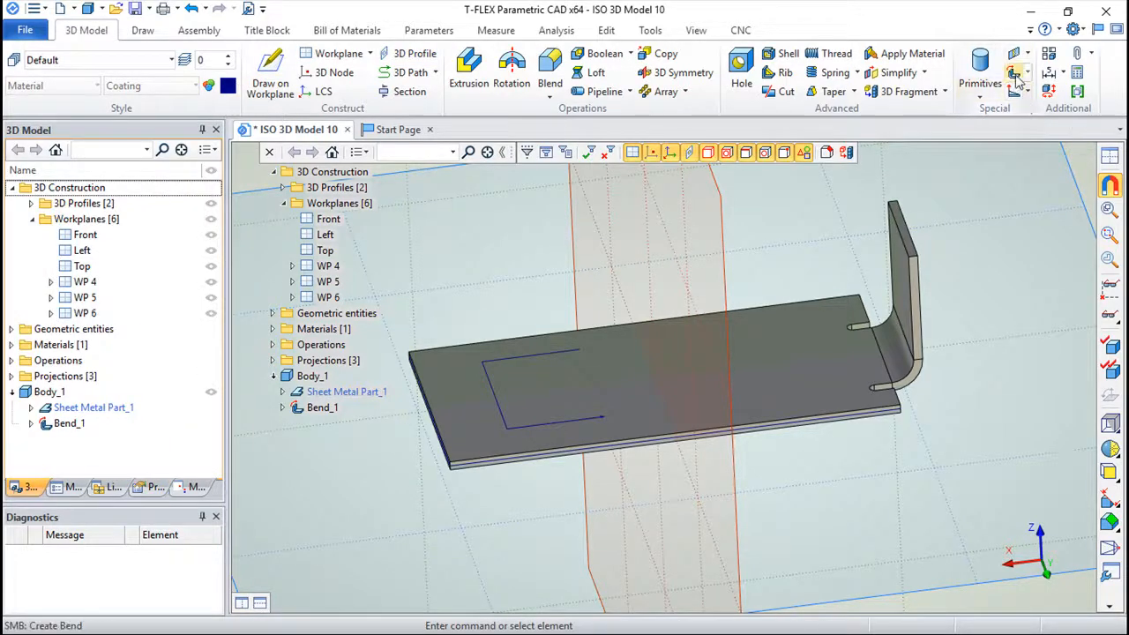
Cut and bend the plate along the open three-sided profile with a 90-degree angle and the default radius
click(1014, 74)
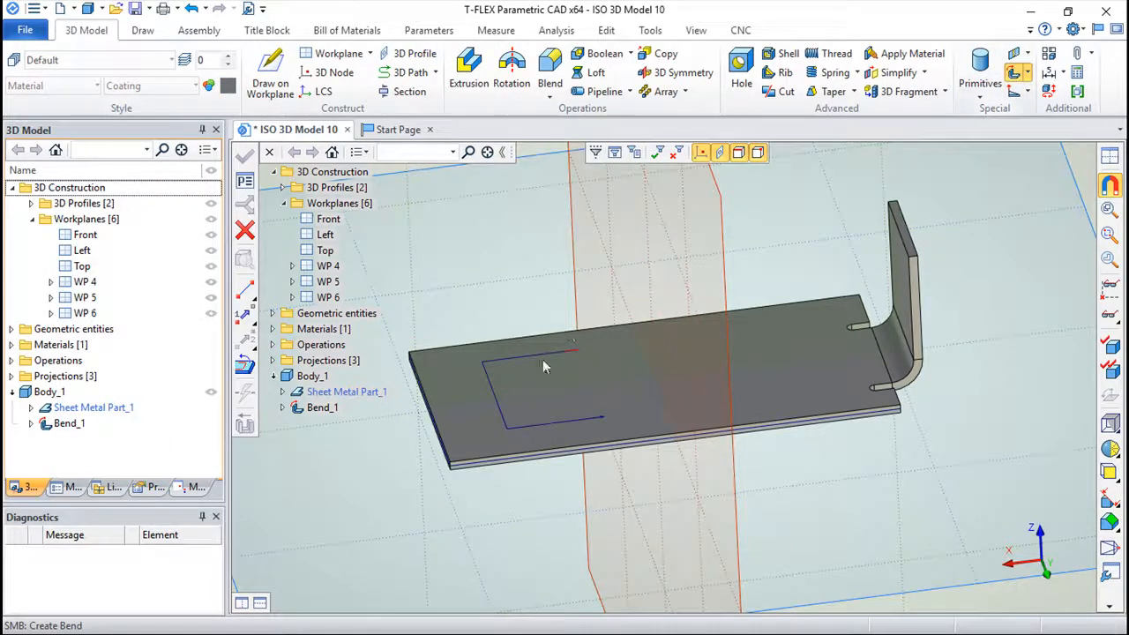
click(546, 369)
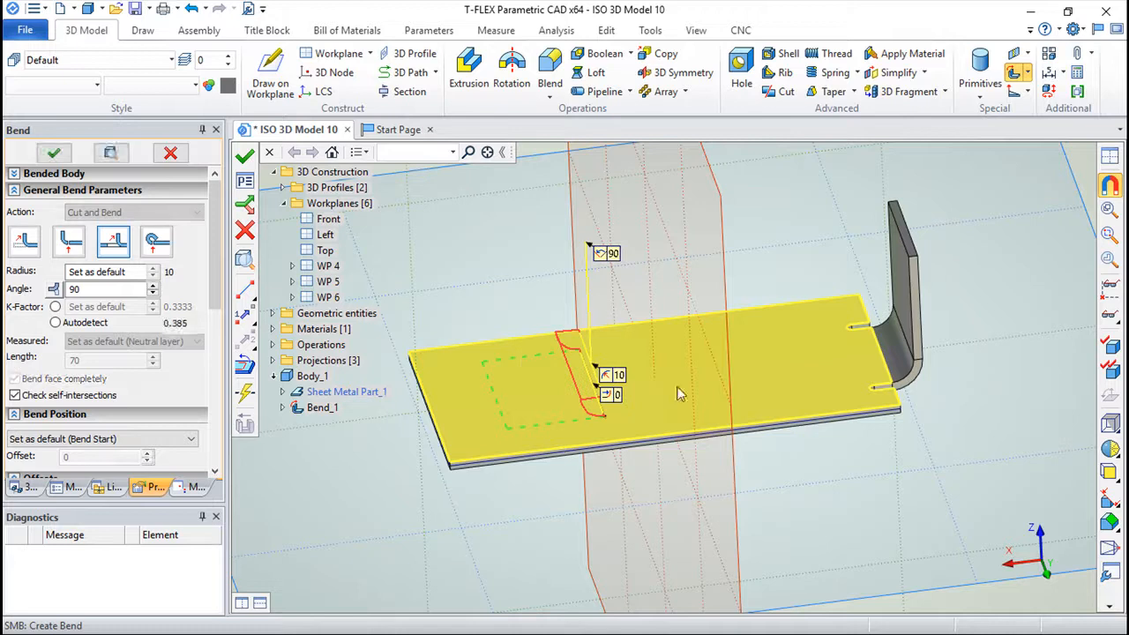
click(244, 154)
drag(915, 495, 965, 505)
Undo the cut-and-bend and its profile to compare the plate before and after, and redo both
click(196, 11)
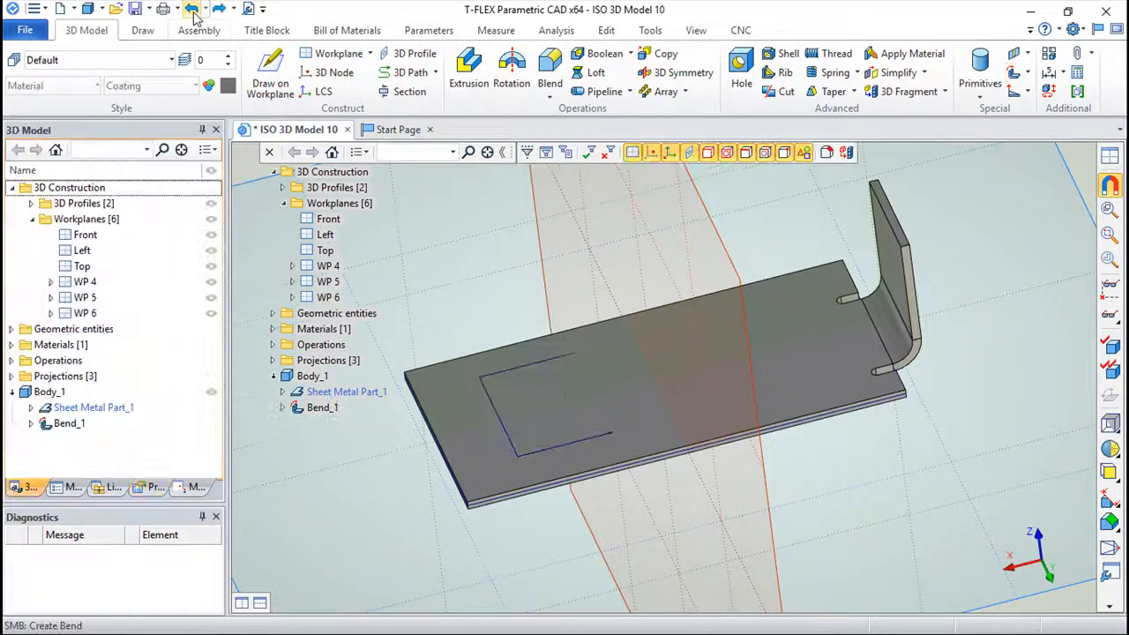
click(194, 12)
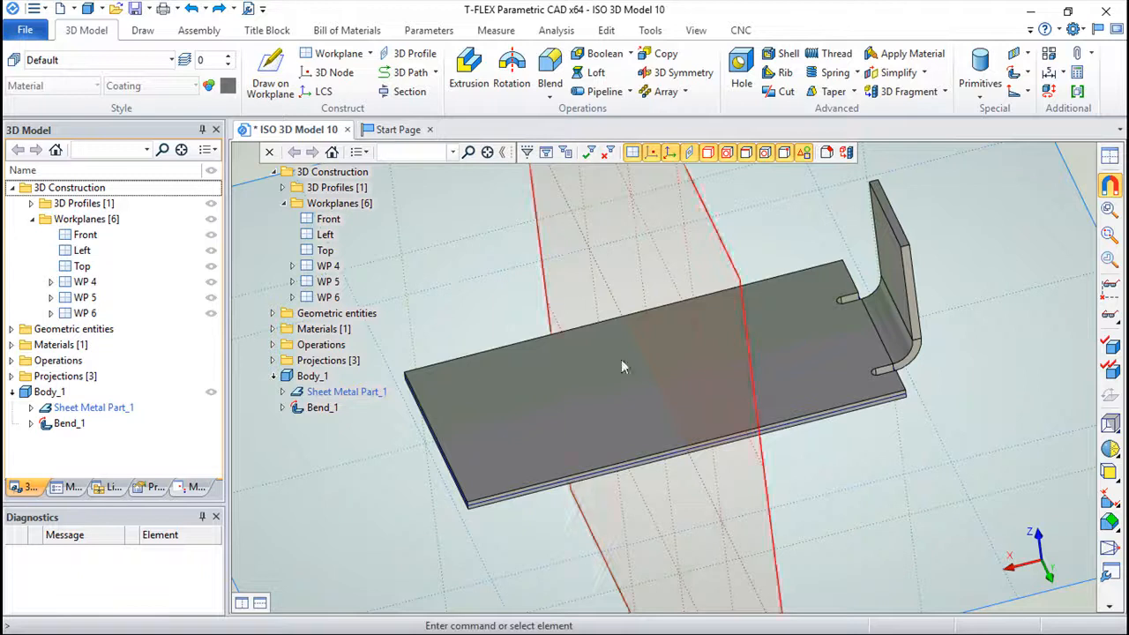
drag(895, 471, 920, 440)
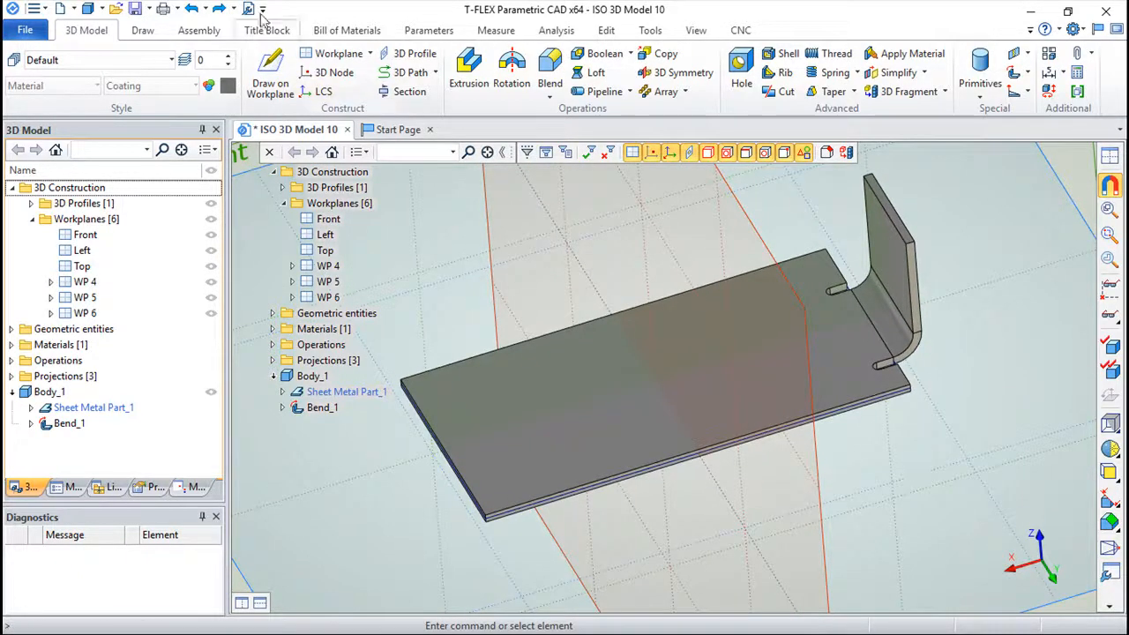
click(221, 9)
click(220, 9)
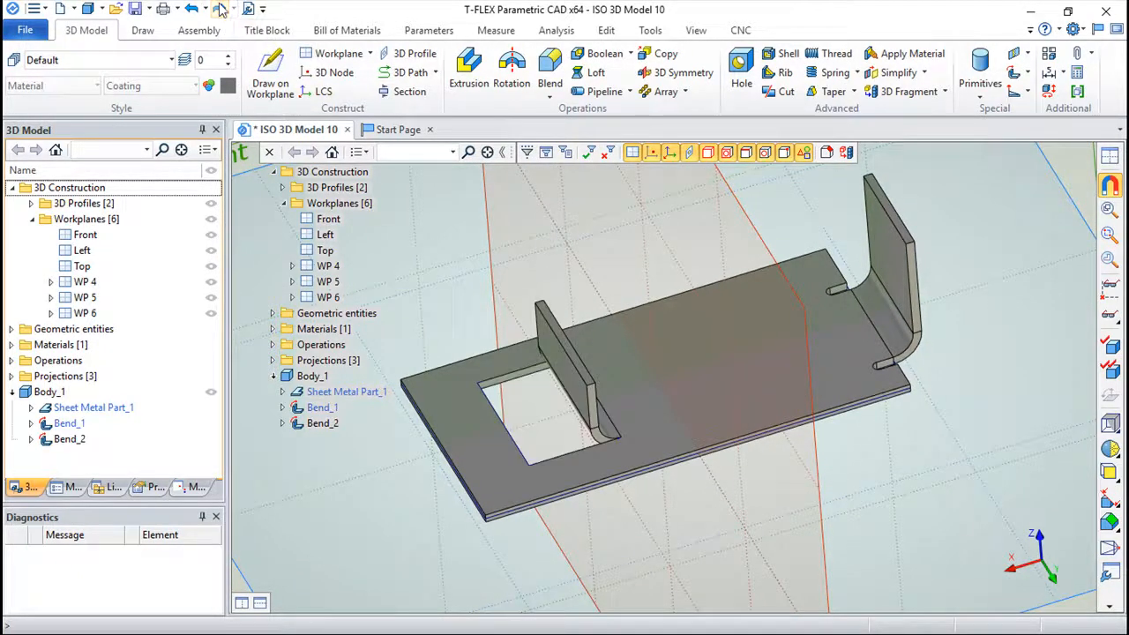
drag(917, 458, 952, 456)
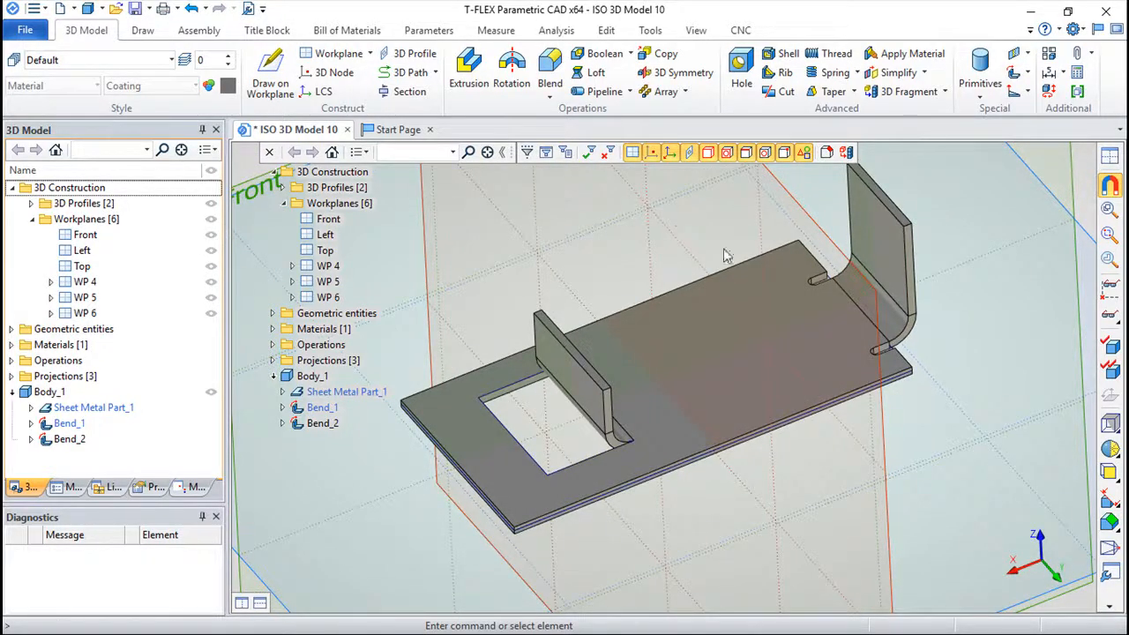
Unbend all bends of the sheet metal body at once by selecting the whole operation, with the default neutral factor
click(1029, 74)
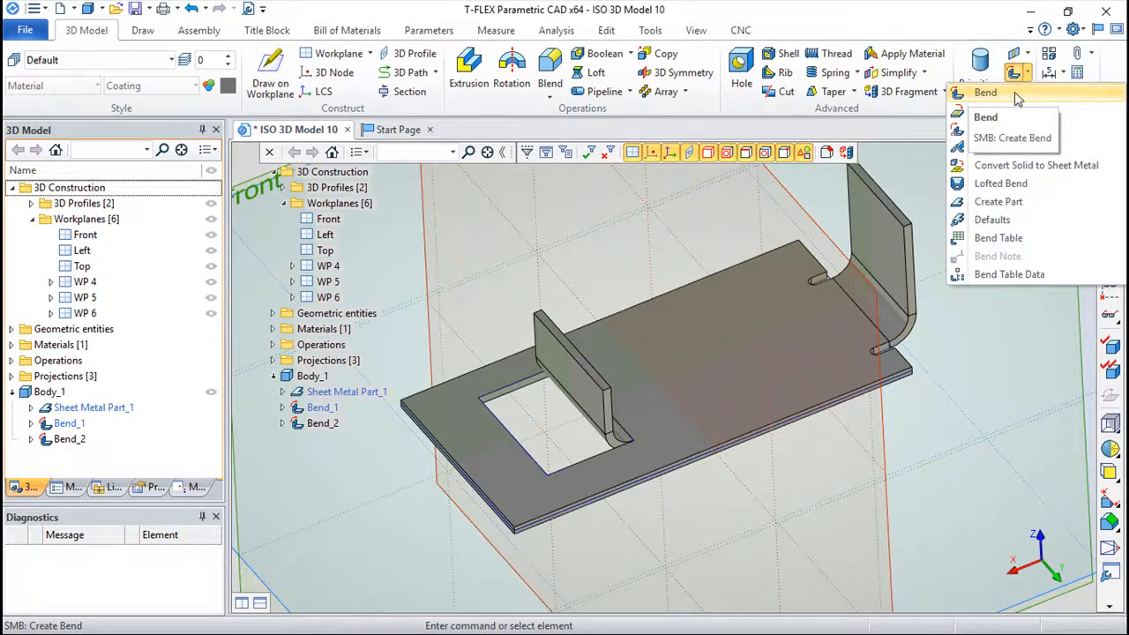
click(992, 110)
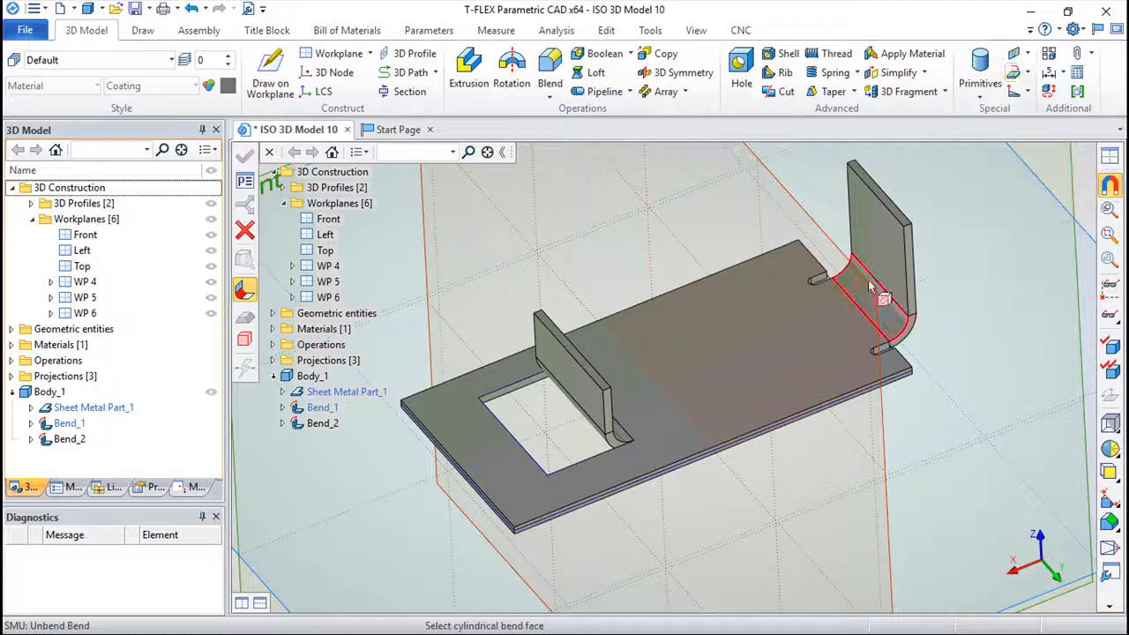
click(245, 342)
click(698, 386)
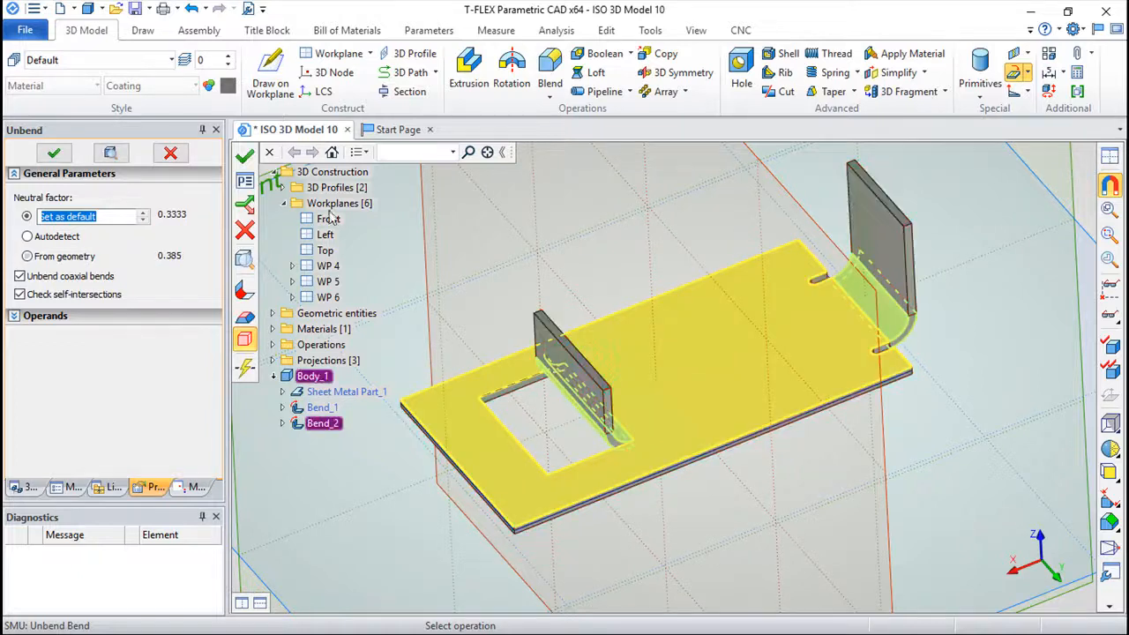
click(246, 156)
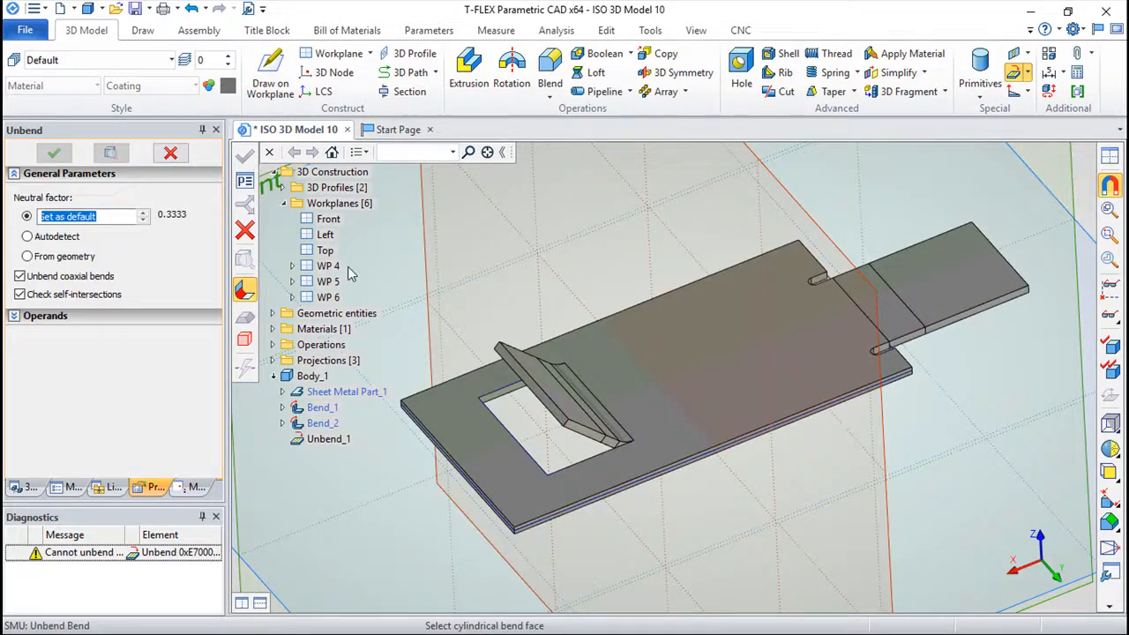
scroll(746, 504, down, 2)
drag(751, 512, 582, 514)
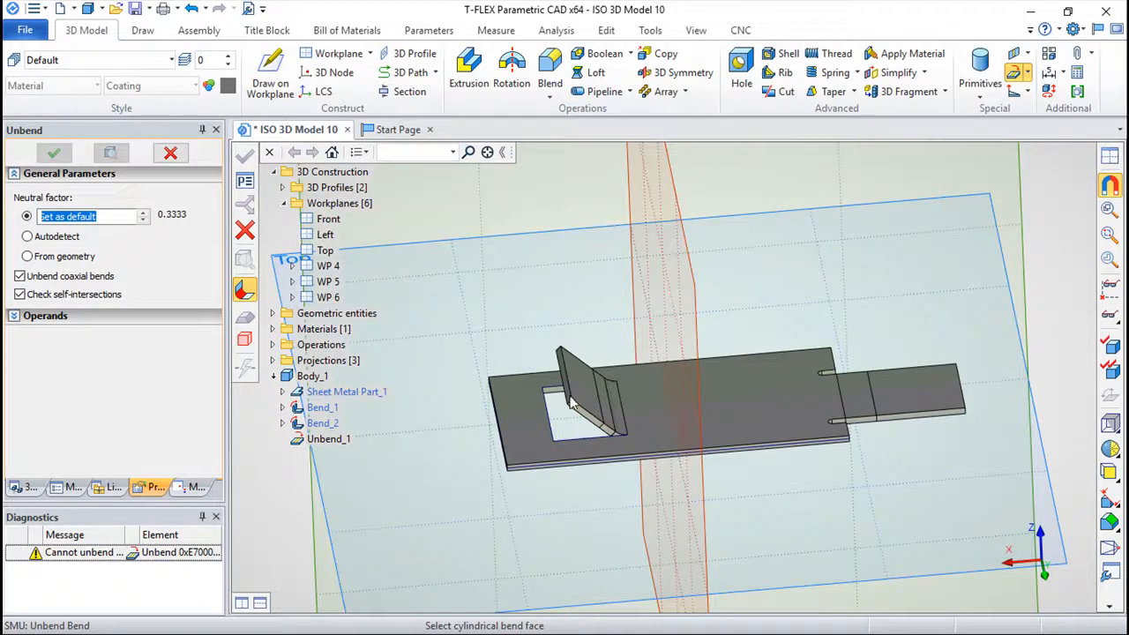
Undo the operations back to the flat plate and redo only the first bend with its sketch
click(192, 9)
click(192, 9)
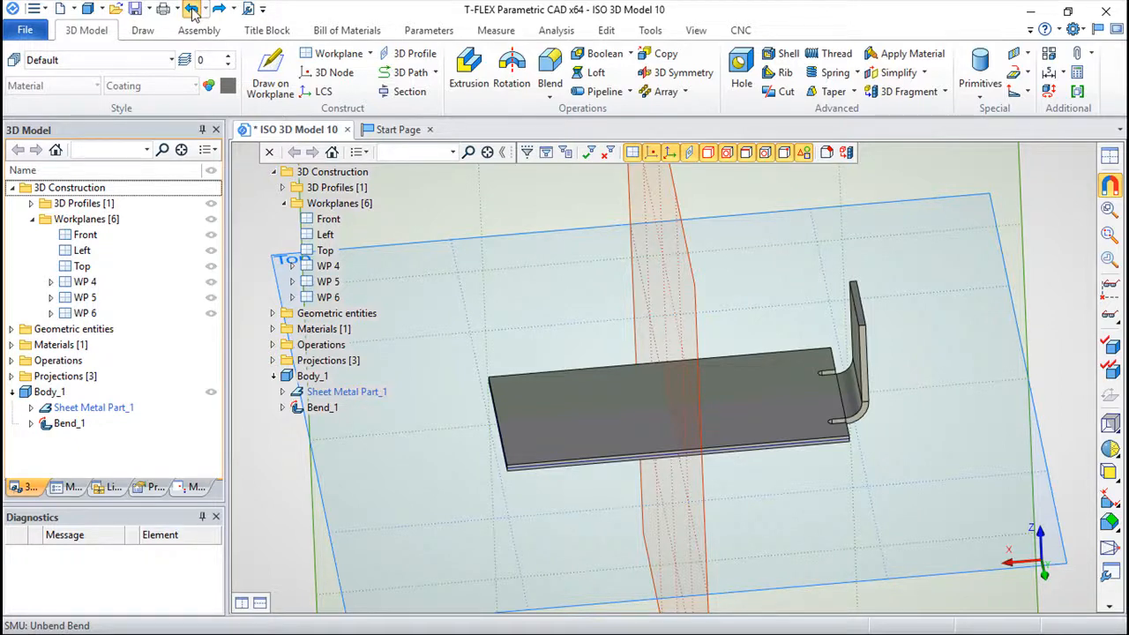
click(191, 9)
click(191, 9)
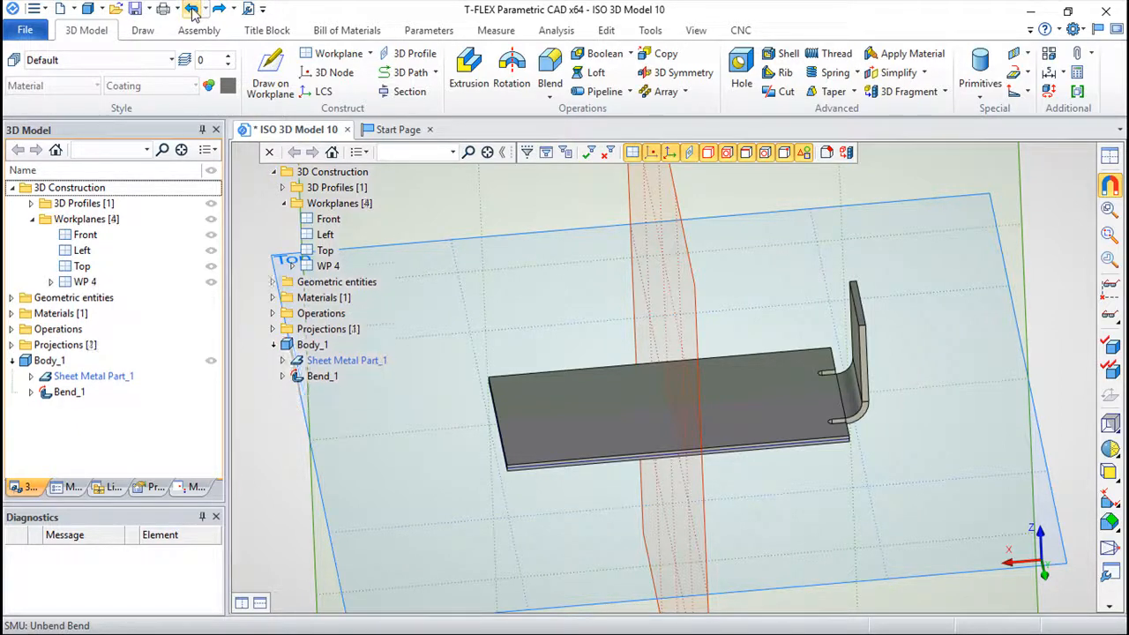
click(191, 9)
click(192, 9)
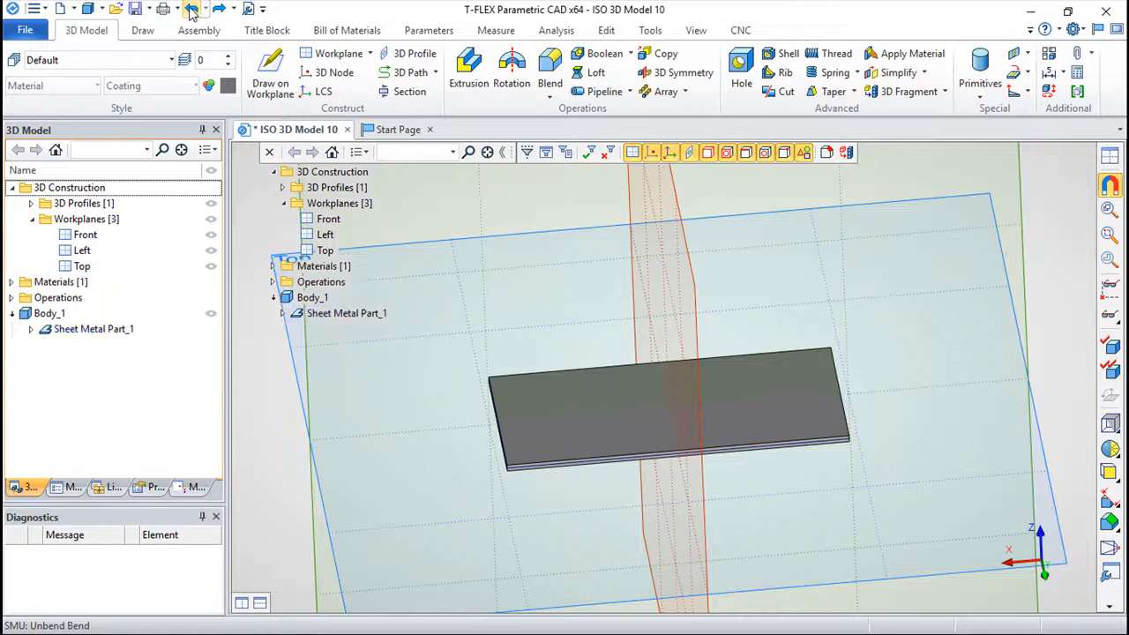
click(218, 9)
click(219, 8)
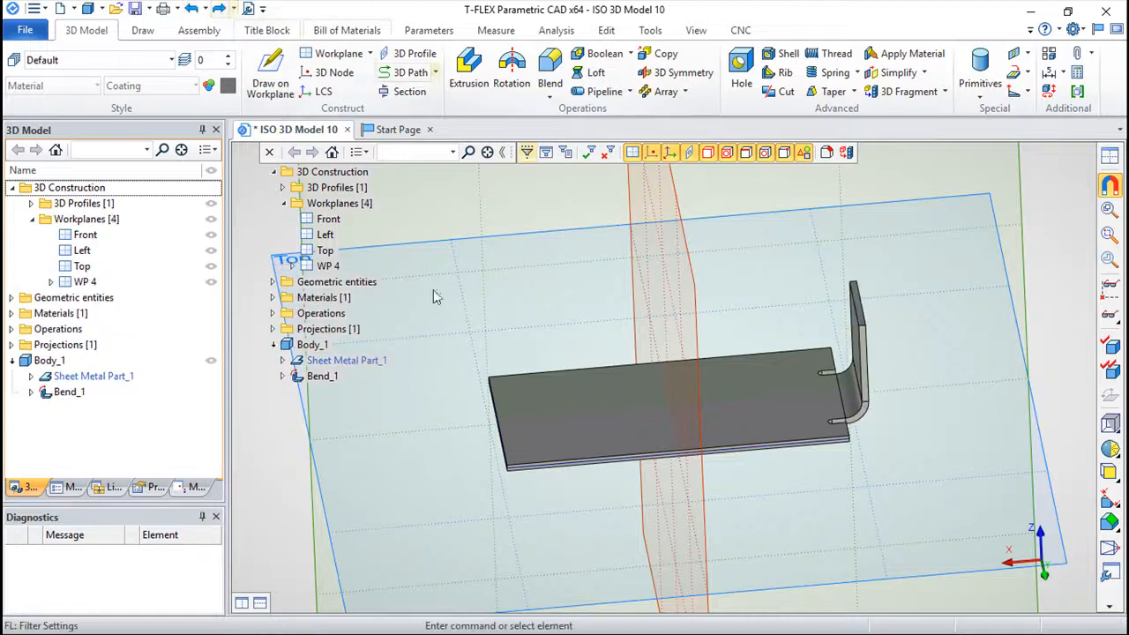
Sketch a slanted line across the plate's top face near its unbent end and finish the sketch
drag(907, 548, 954, 545)
right_click(873, 497)
middle_drag(852, 514, 995, 515)
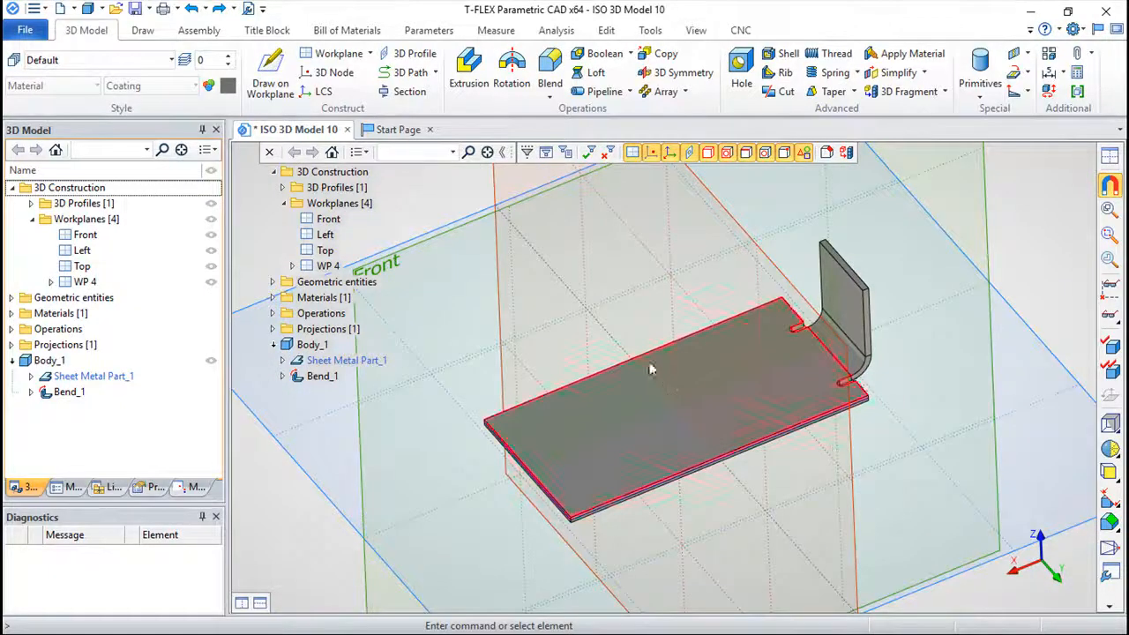
right_click(601, 448)
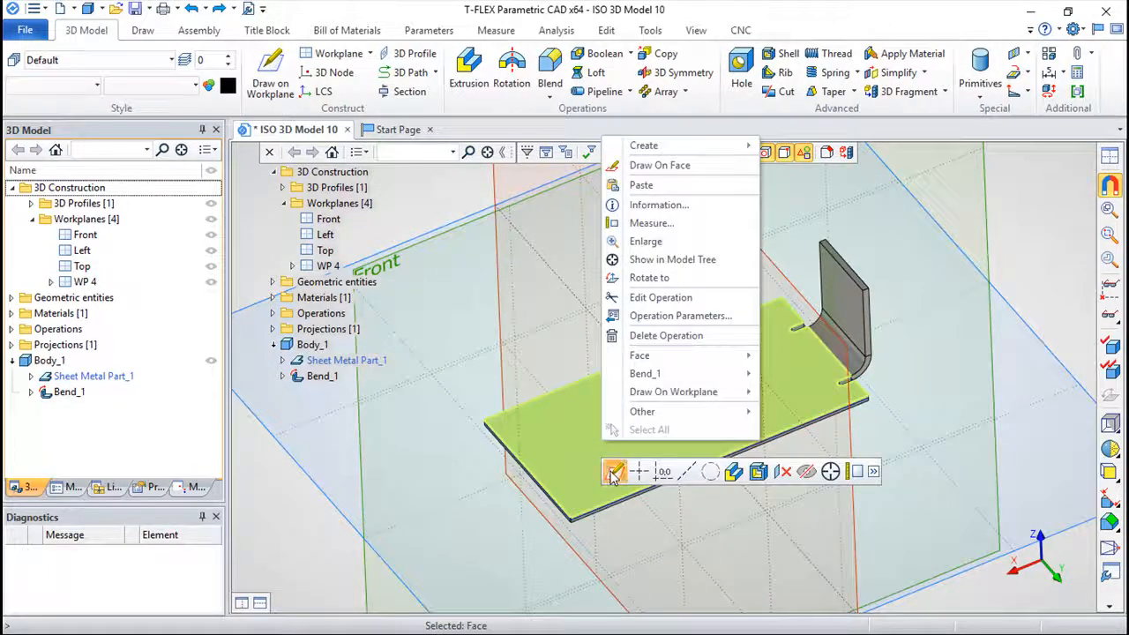
click(662, 161)
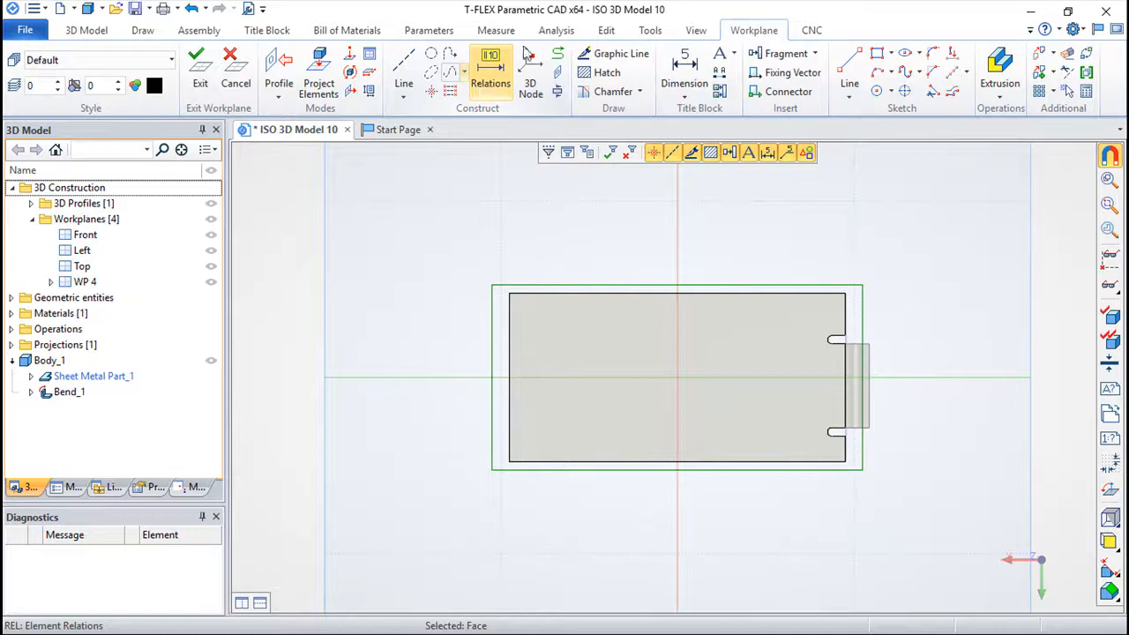
click(849, 56)
click(540, 239)
click(641, 545)
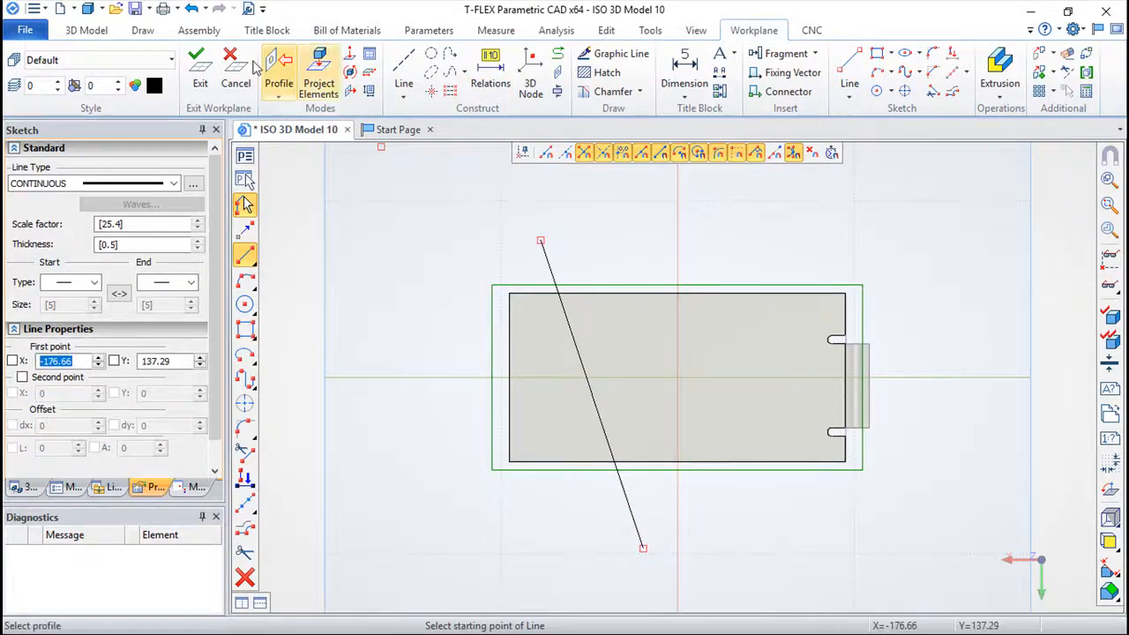
click(199, 72)
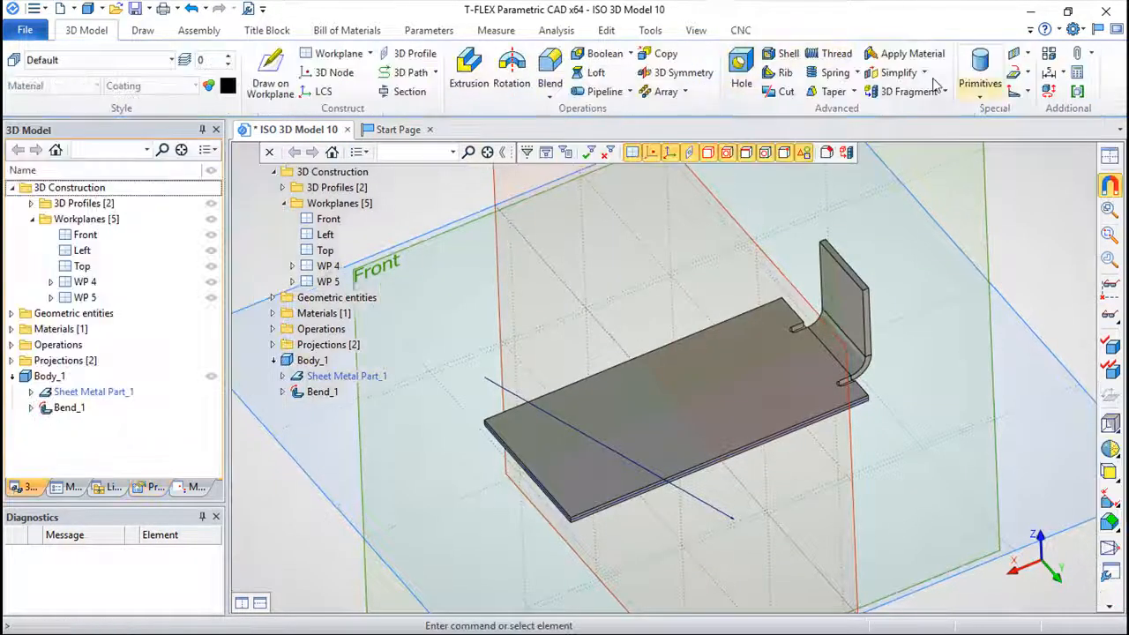
Bend the plate's end along the slanted line with the Bend action, a 90-degree angle and the default radius
click(1027, 74)
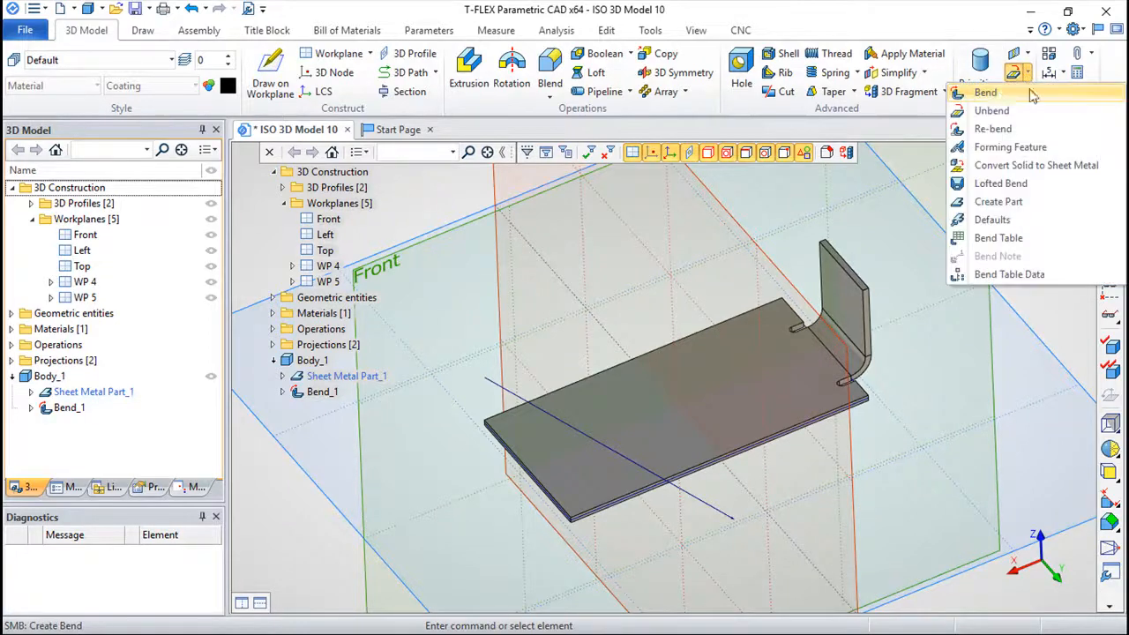
click(979, 94)
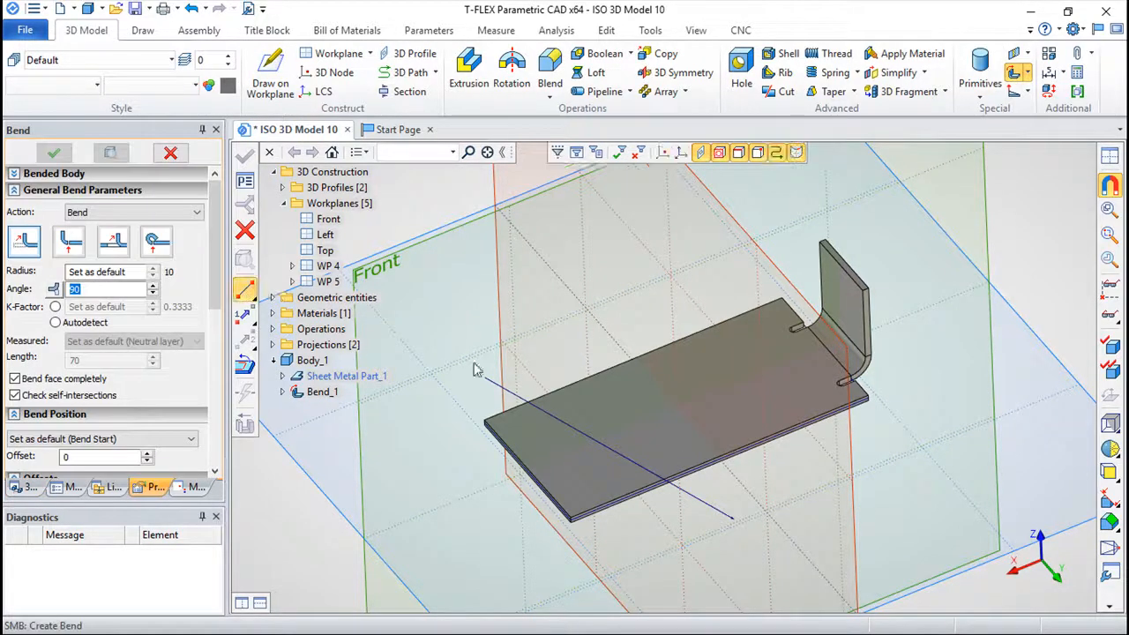
click(496, 384)
click(246, 157)
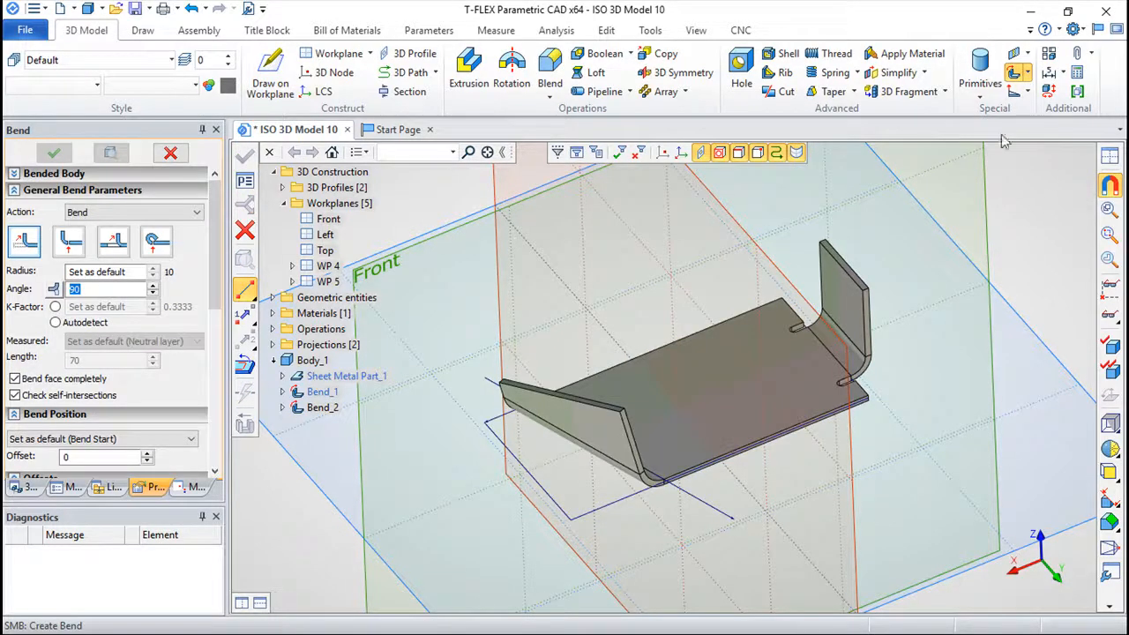
Unbend the whole body by selecting its operation, keeping the default neutral factor, and undo the unbend
click(1029, 74)
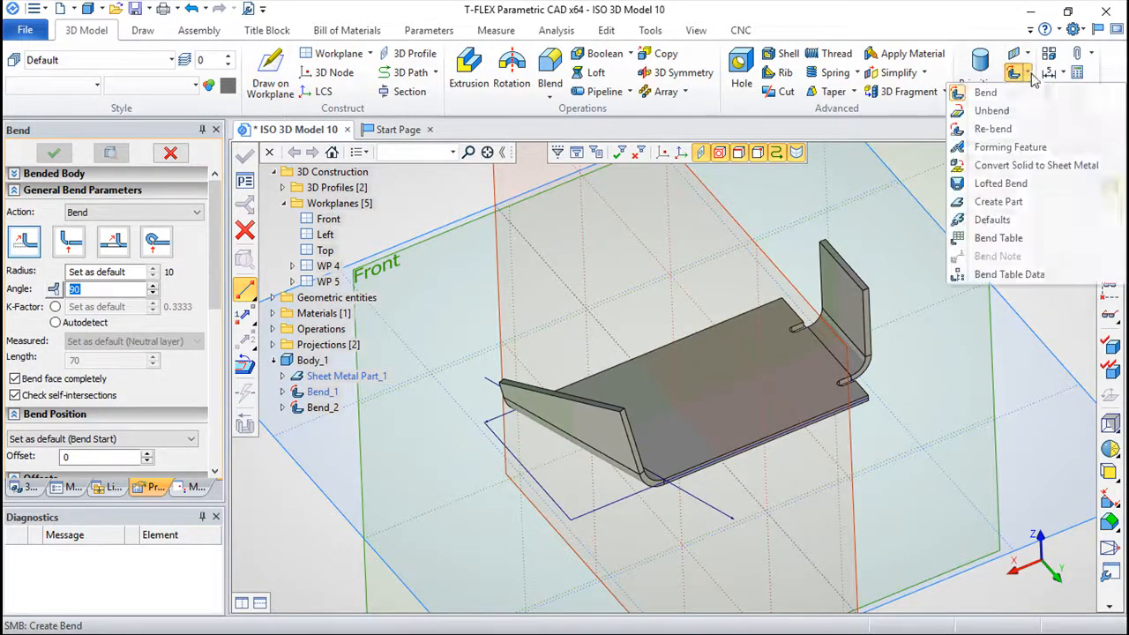
click(992, 107)
click(245, 341)
click(677, 416)
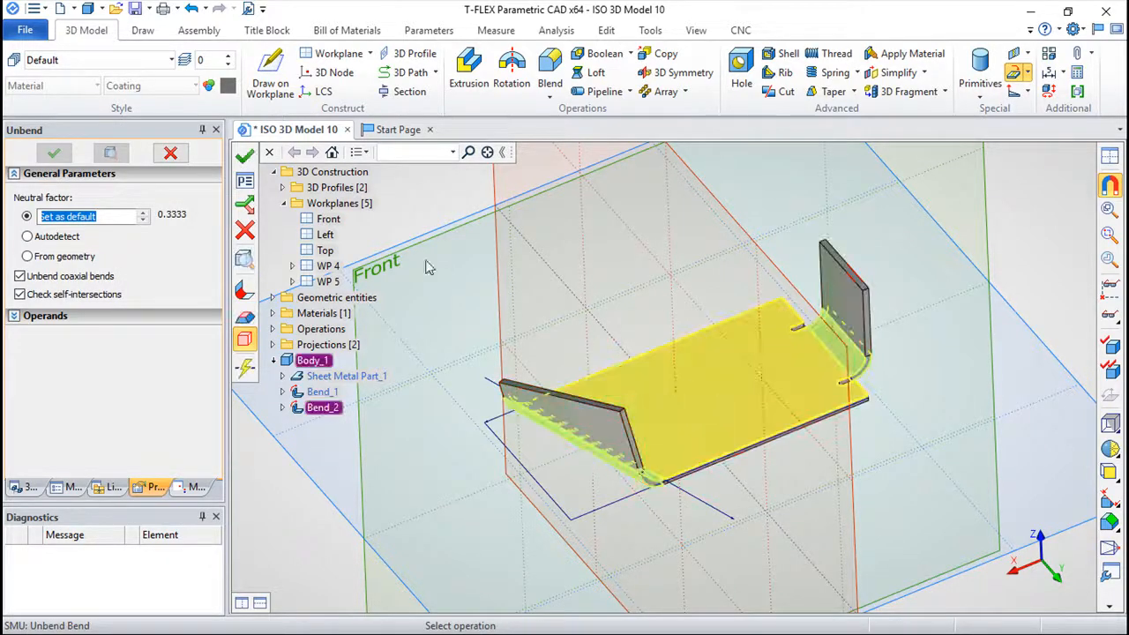
click(244, 156)
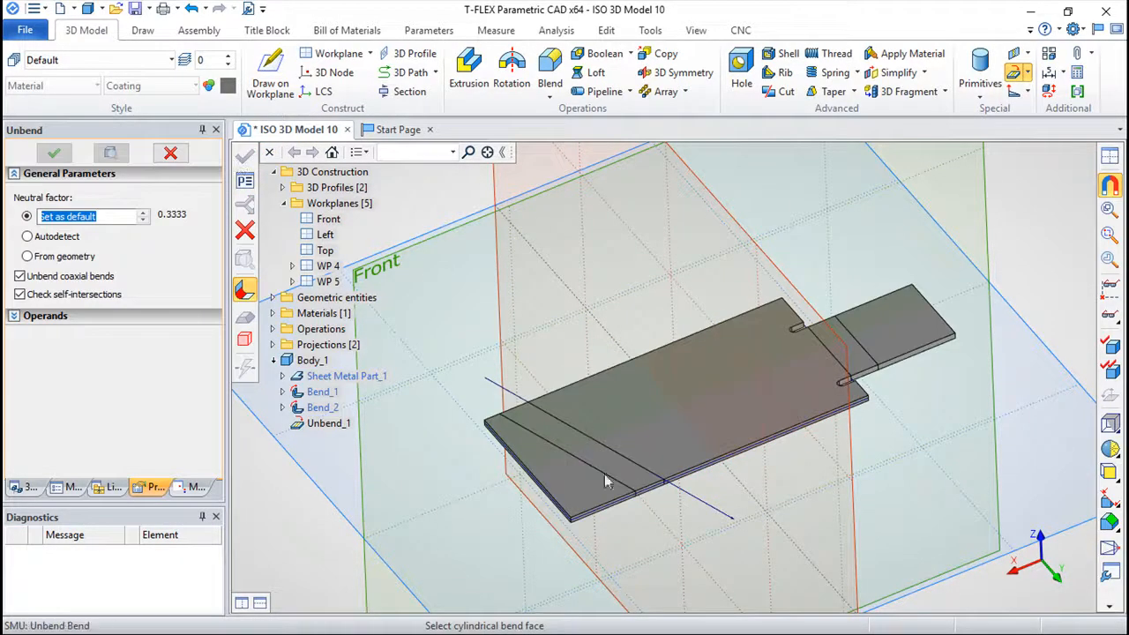
click(190, 8)
Unbend only the slanted bend by selecting its cylindrical face, keeping the default neutral factor
click(1028, 76)
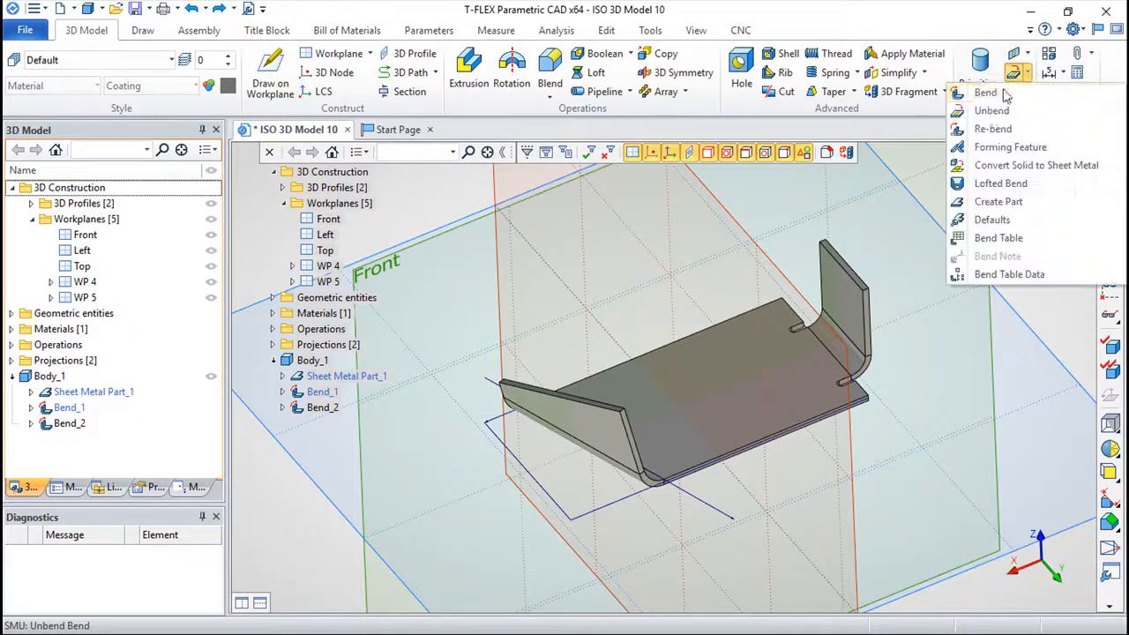
click(987, 111)
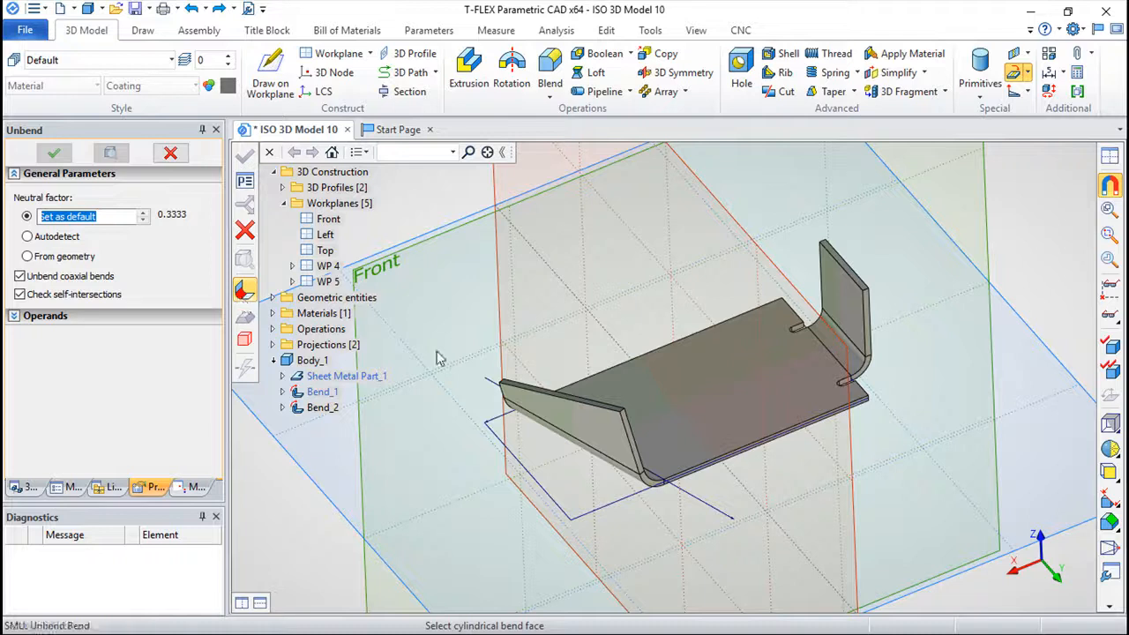
drag(915, 469, 338, 455)
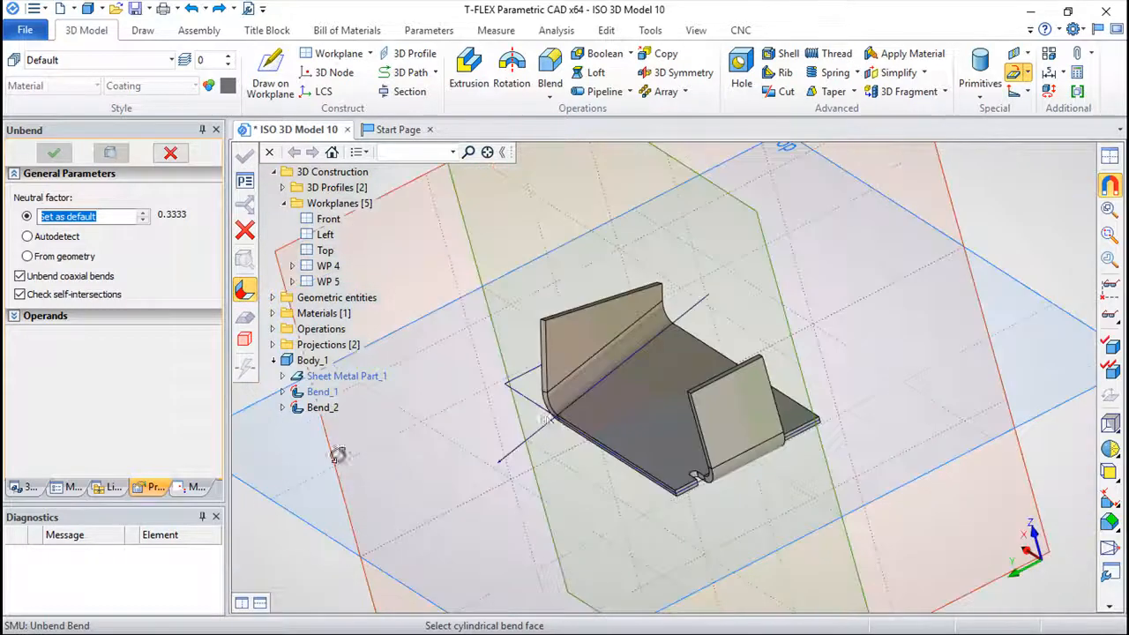
click(575, 379)
click(246, 155)
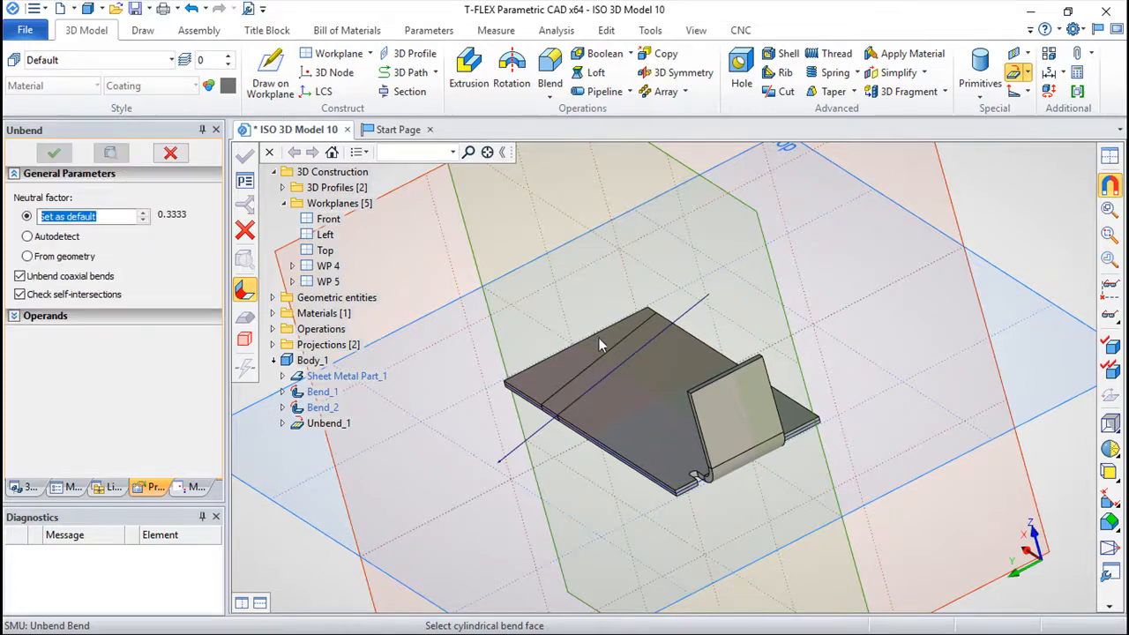
drag(846, 347, 1005, 375)
drag(774, 523, 997, 500)
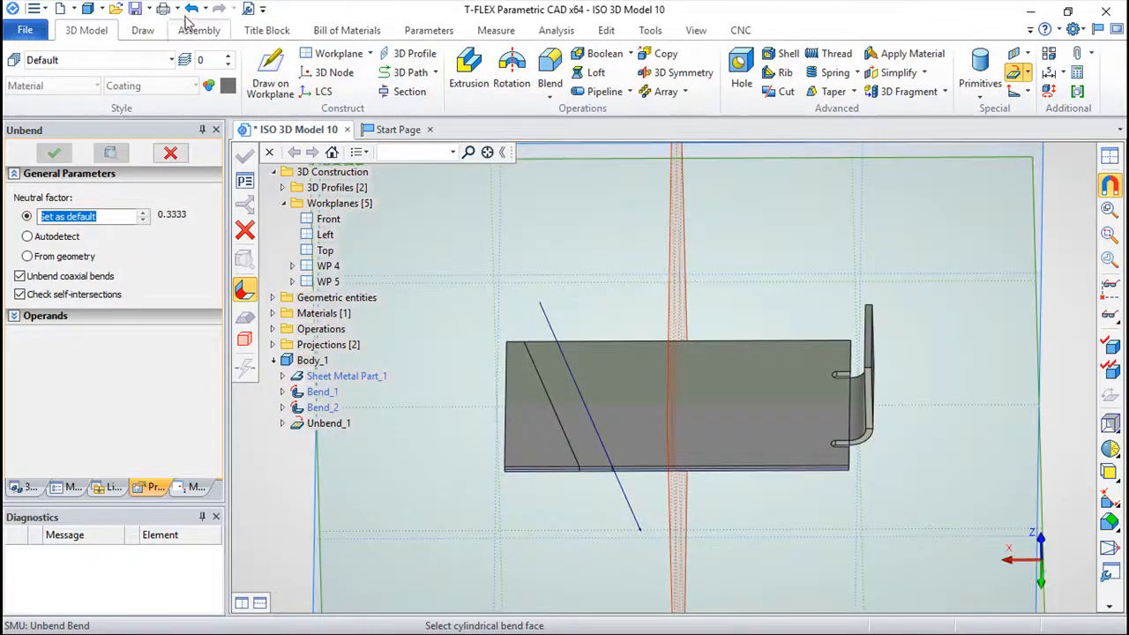
Re-bend the unbent slanted bend with the Re-bend command by selecting the body's operation
click(1028, 75)
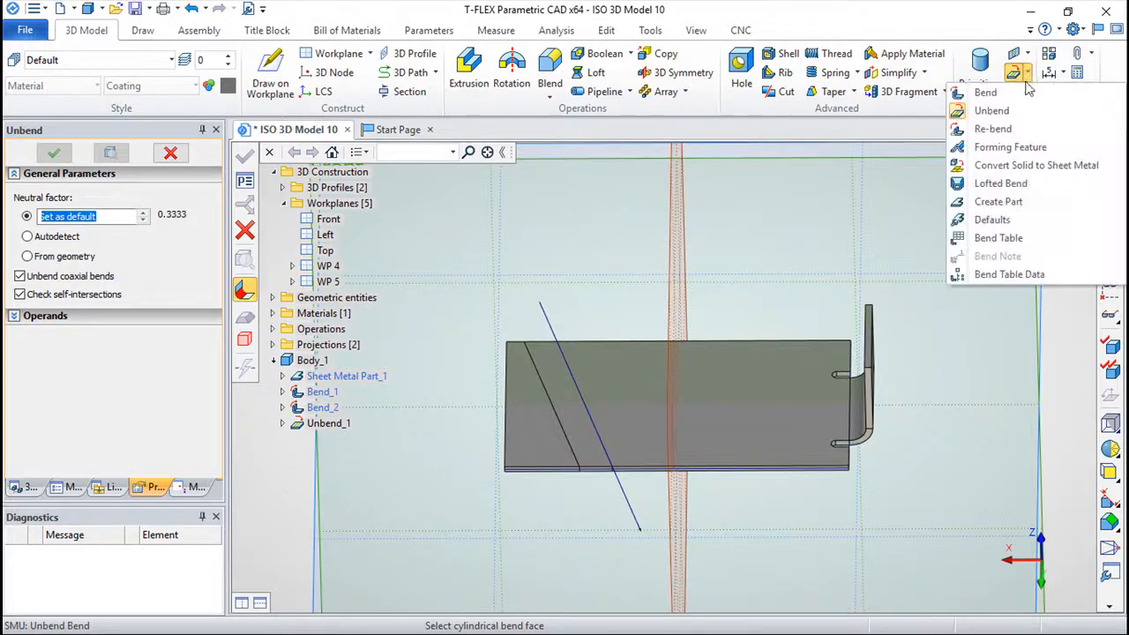
click(997, 128)
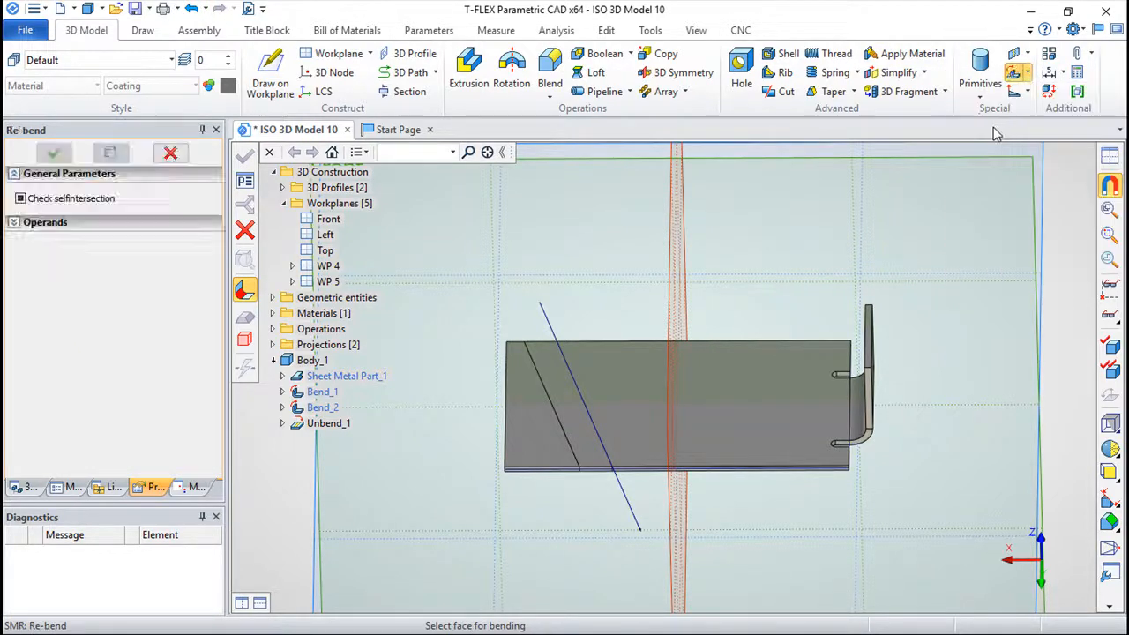
click(245, 341)
click(649, 389)
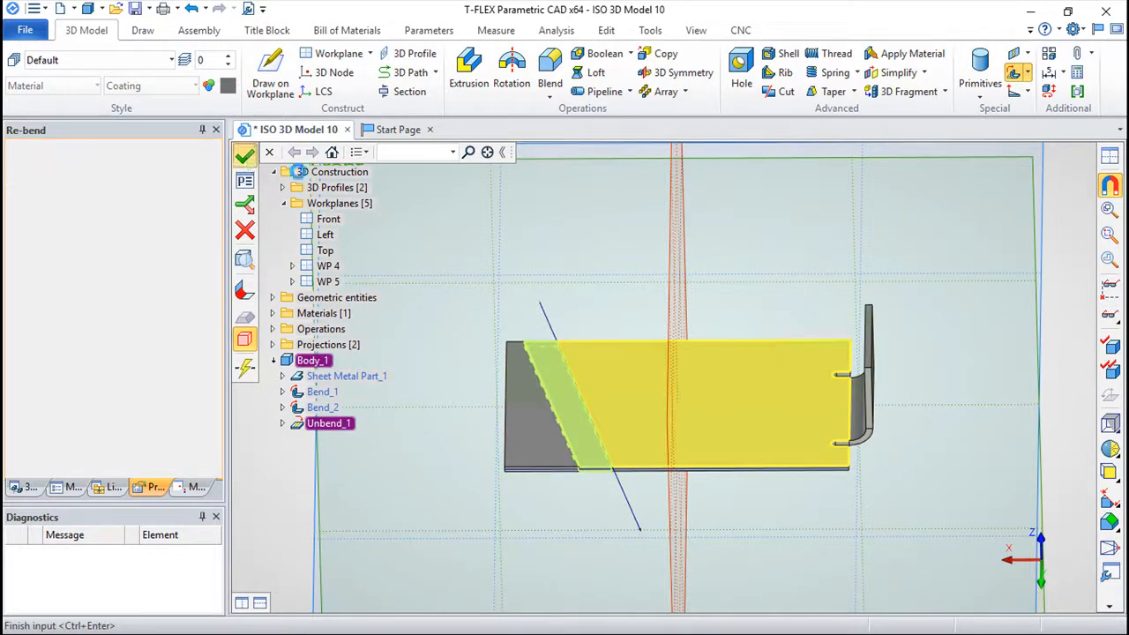
drag(806, 499, 1010, 497)
drag(842, 458, 895, 427)
click(1028, 76)
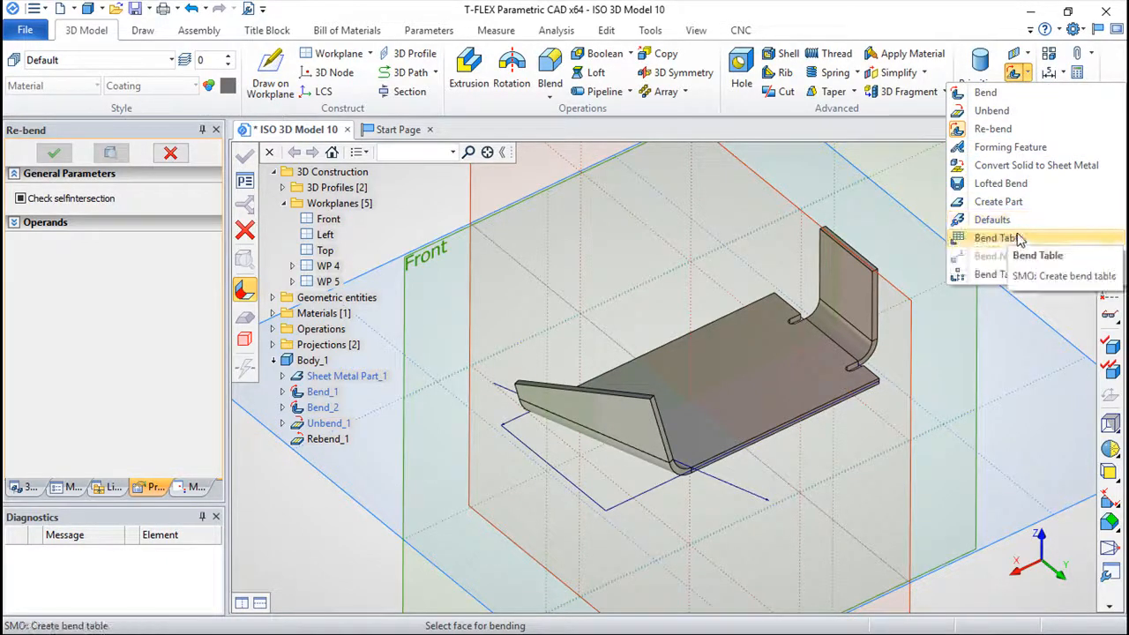
Undo the re-bend, the unbend, the slanted bend and its sketched line, leaving the plate with its first bend
click(191, 8)
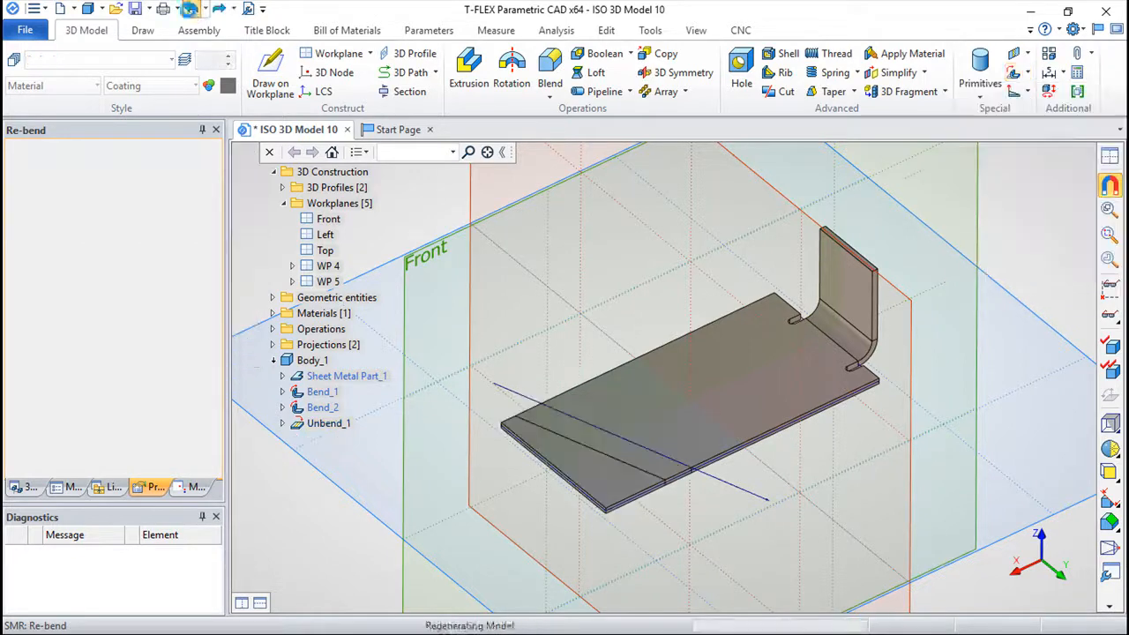
click(191, 7)
click(191, 8)
drag(852, 519, 871, 474)
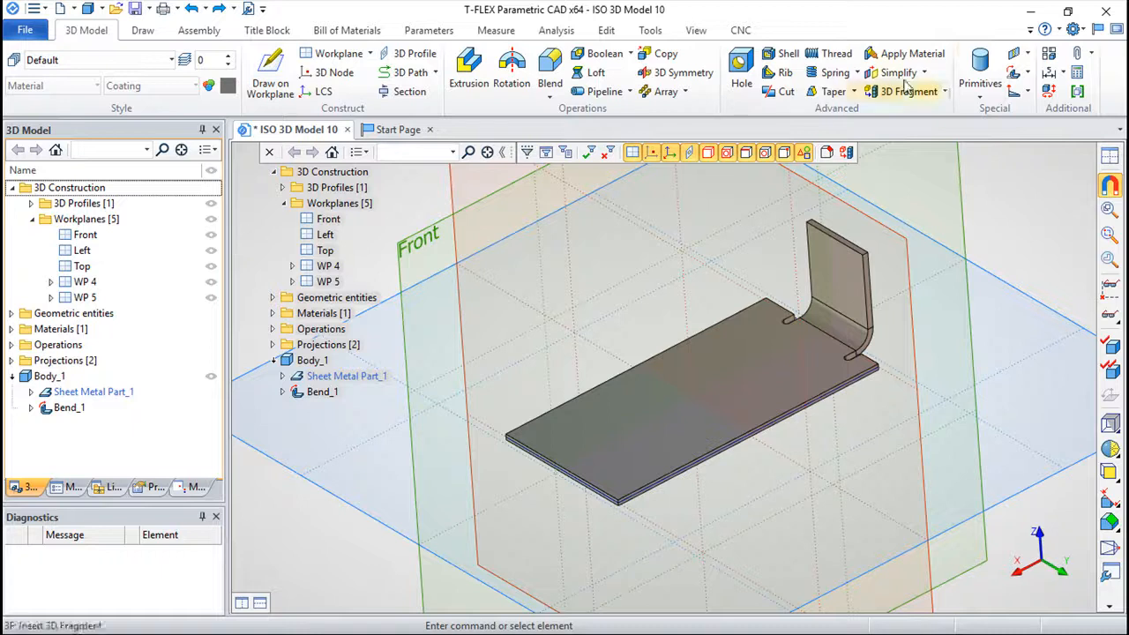
Start a bend with the Hem action and select the plate's long upper edge for it
click(1026, 78)
click(979, 90)
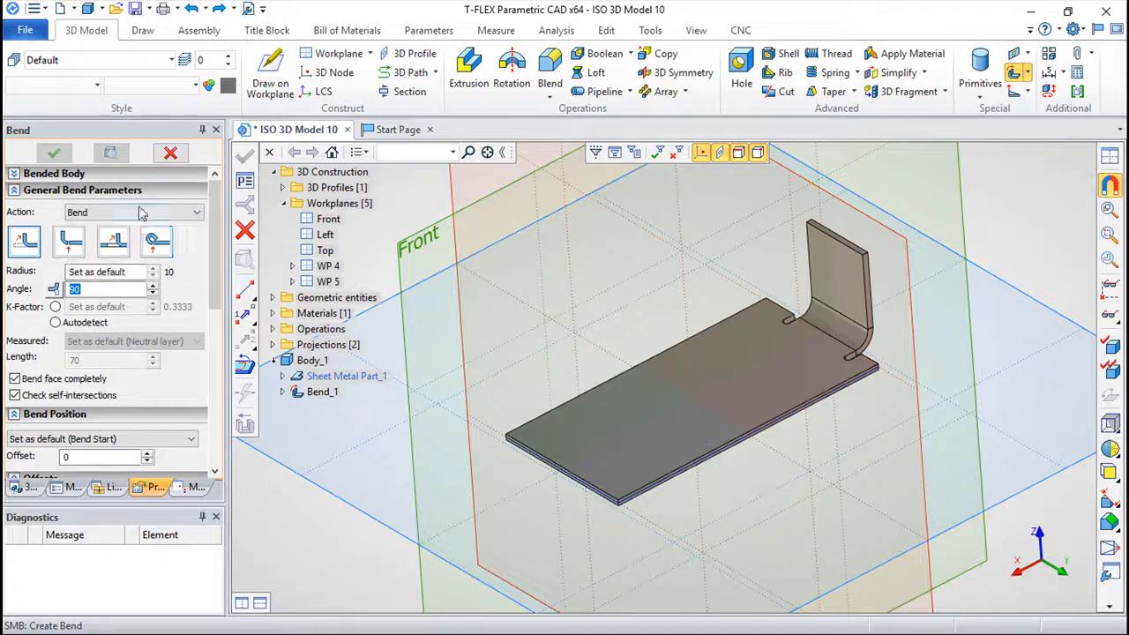
click(197, 216)
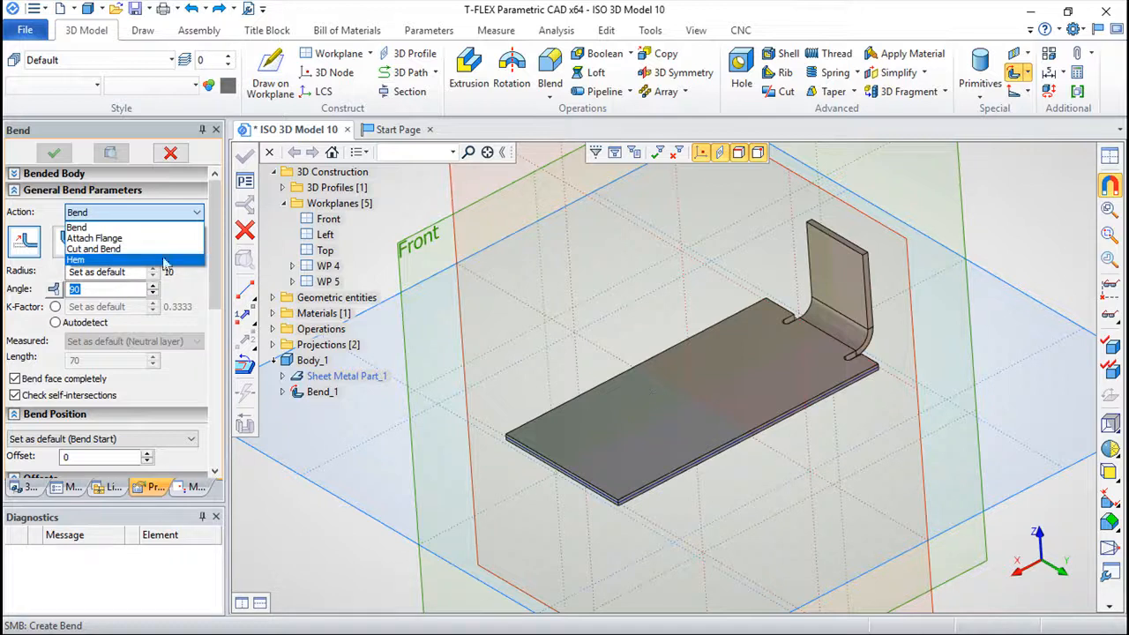
click(76, 263)
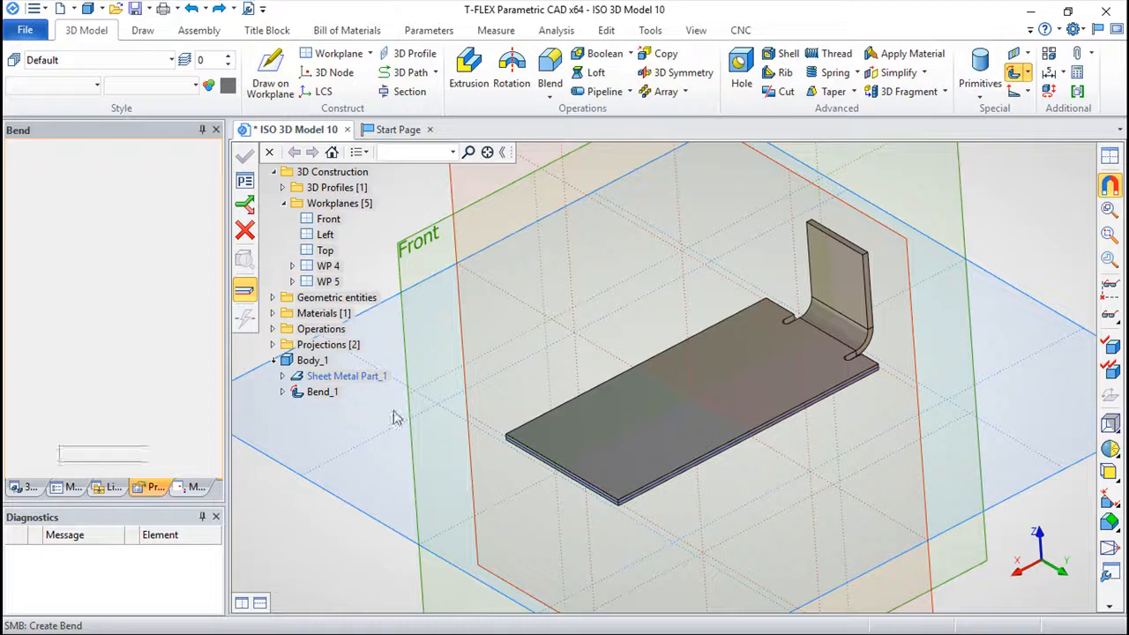
right_drag(813, 542, 546, 370)
right_drag(951, 518, 497, 374)
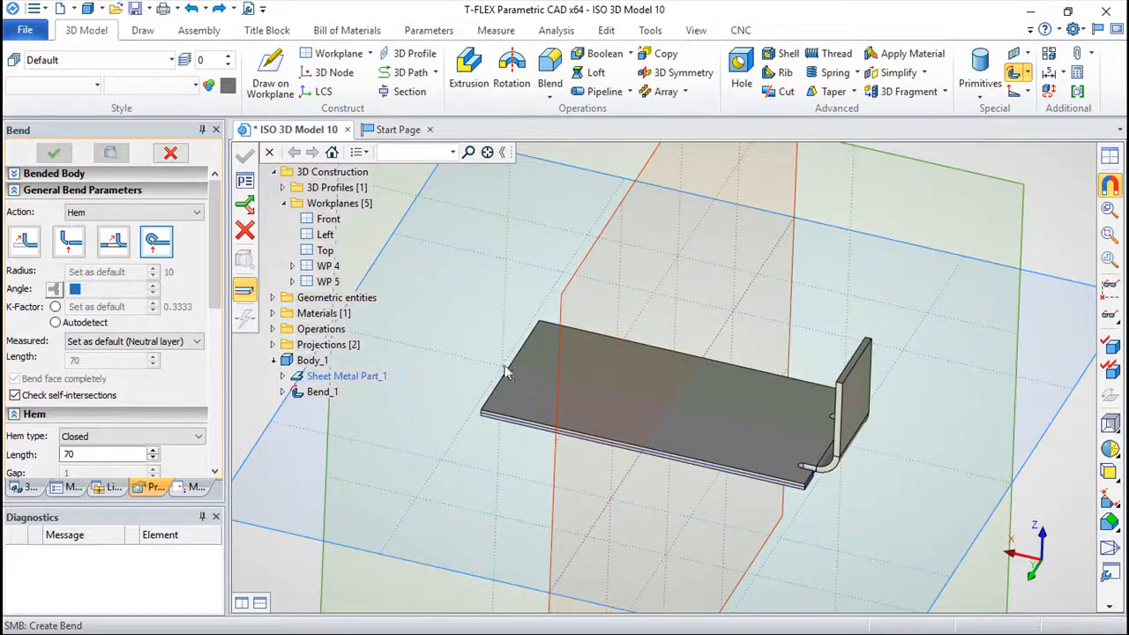
click(569, 434)
Try the Opened, Teardrop, Rolled and S-shaped hem types in turn on the plate's long edge
right_drag(573, 531, 559, 480)
scroll(725, 459, up, 5)
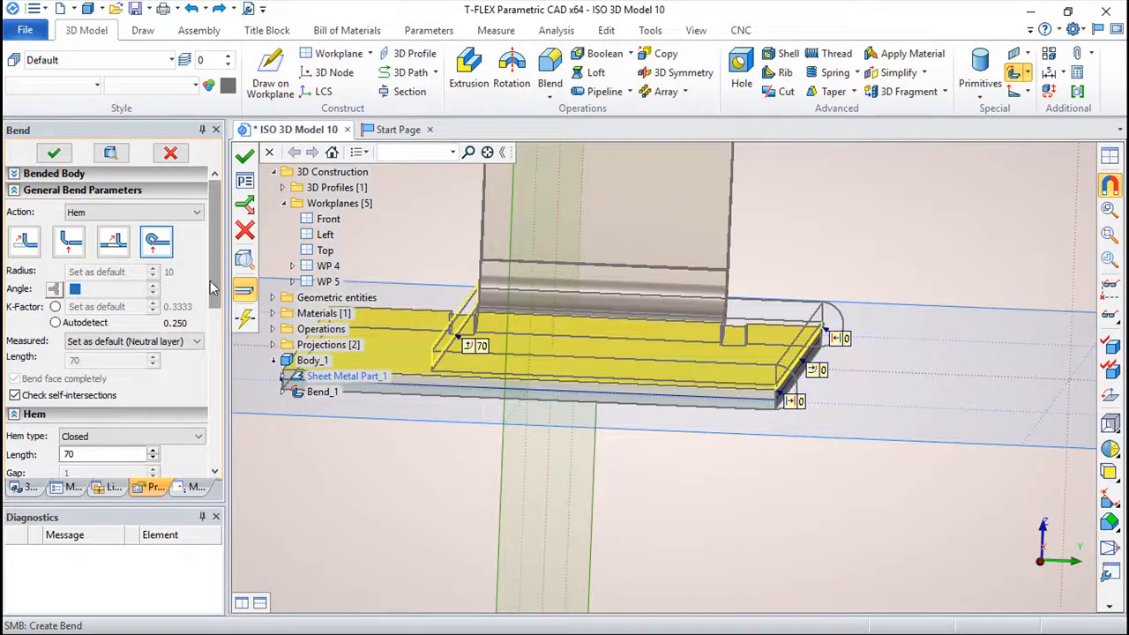
scroll(211, 287, down, 3)
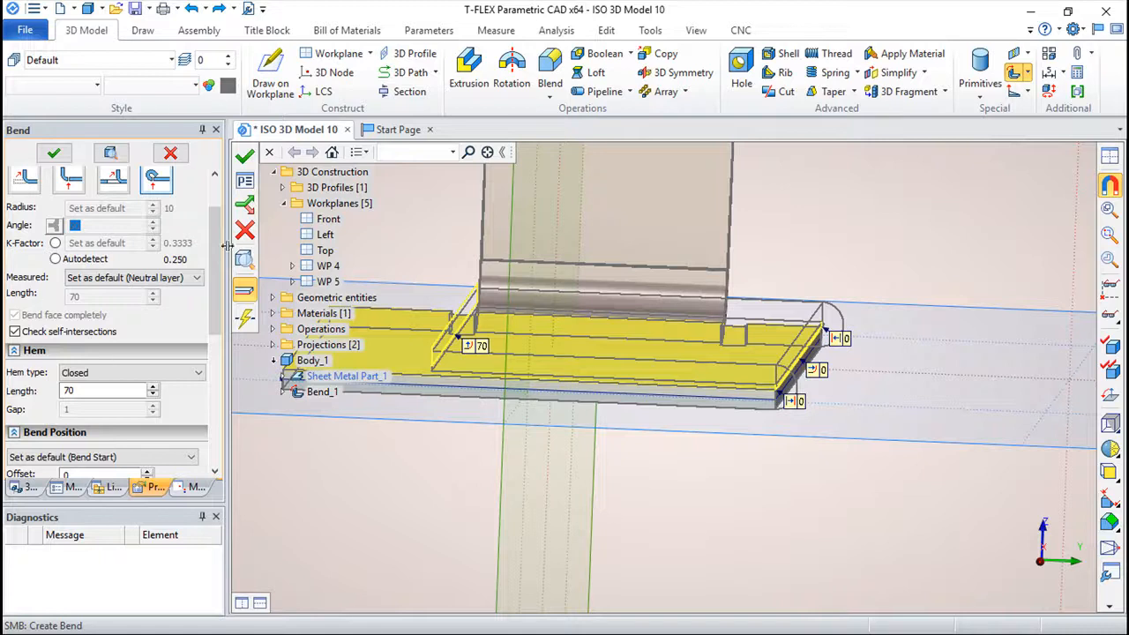
scroll(205, 302, down, 5)
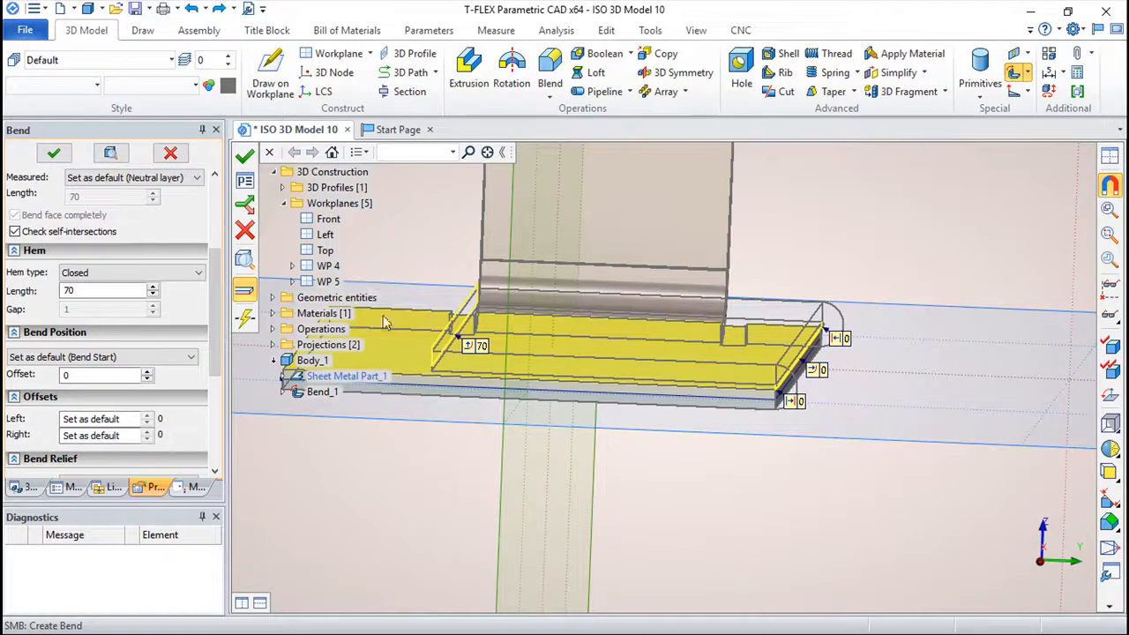
click(172, 275)
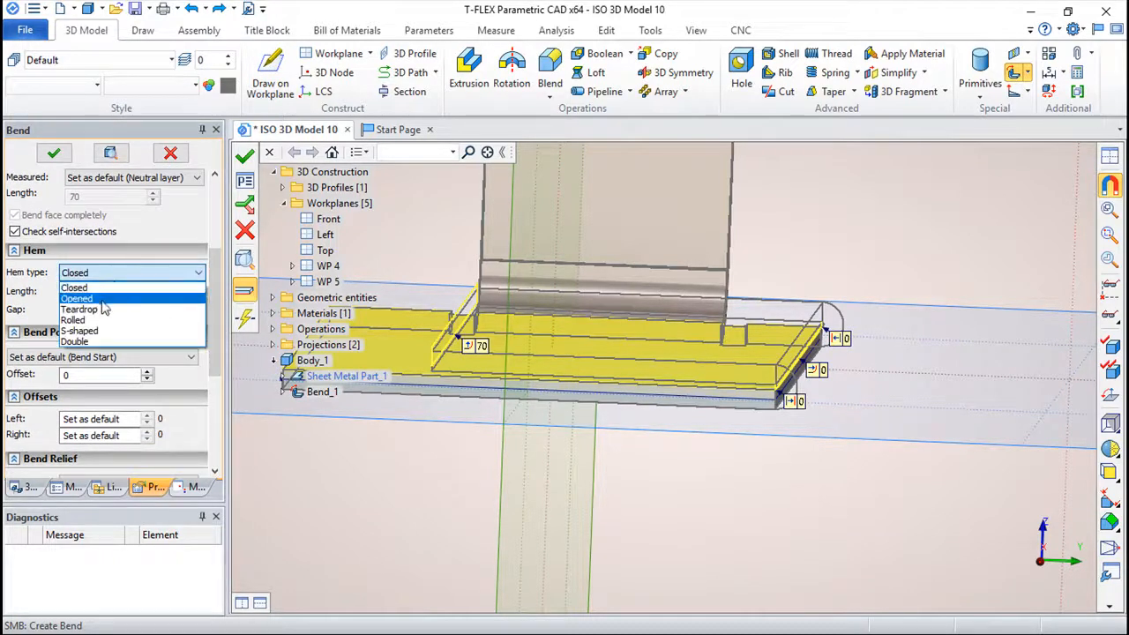
click(102, 301)
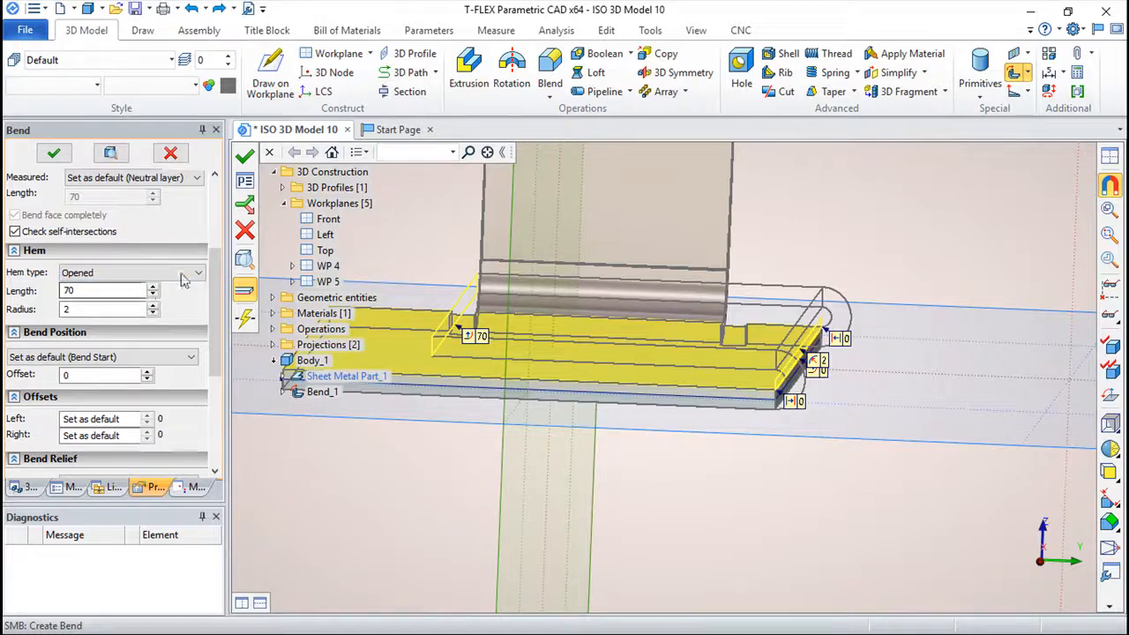
click(196, 274)
click(88, 308)
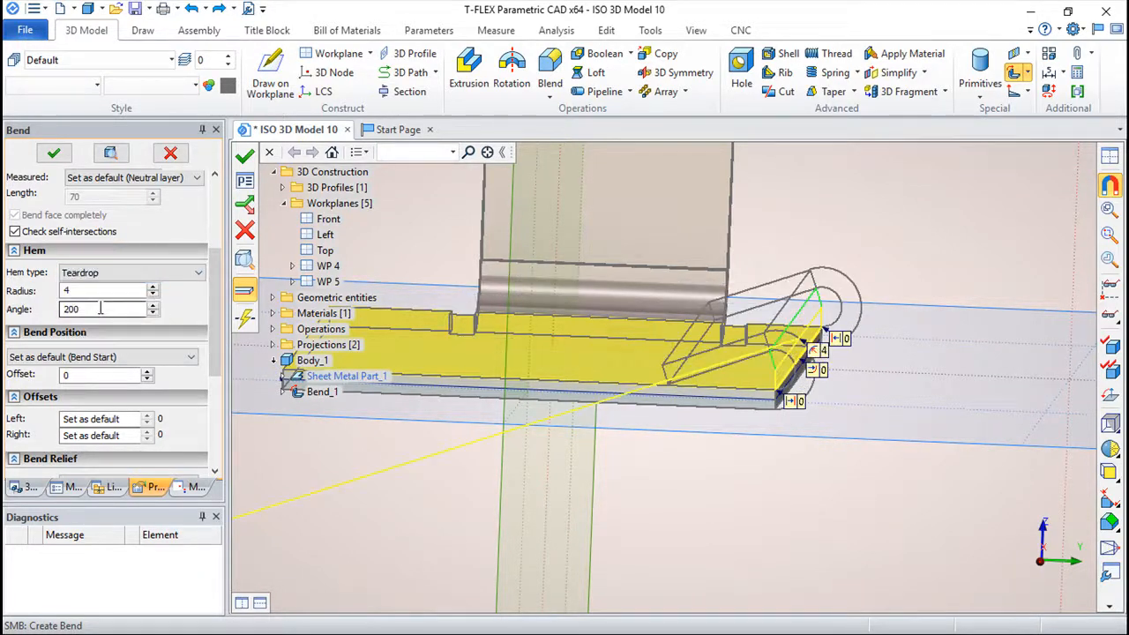
click(198, 273)
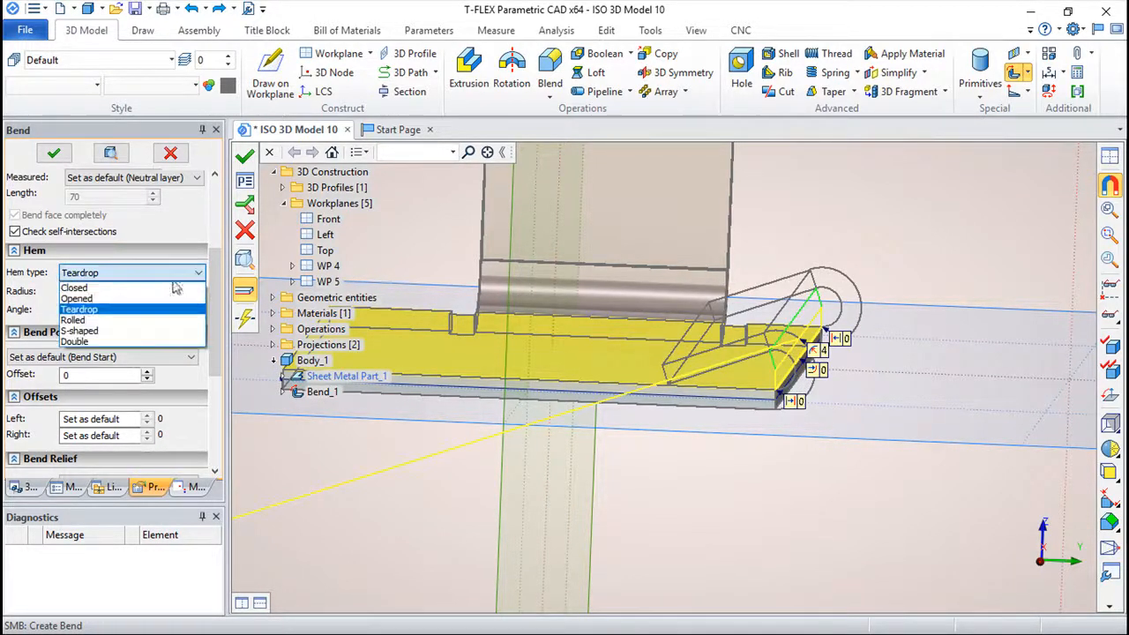
click(88, 320)
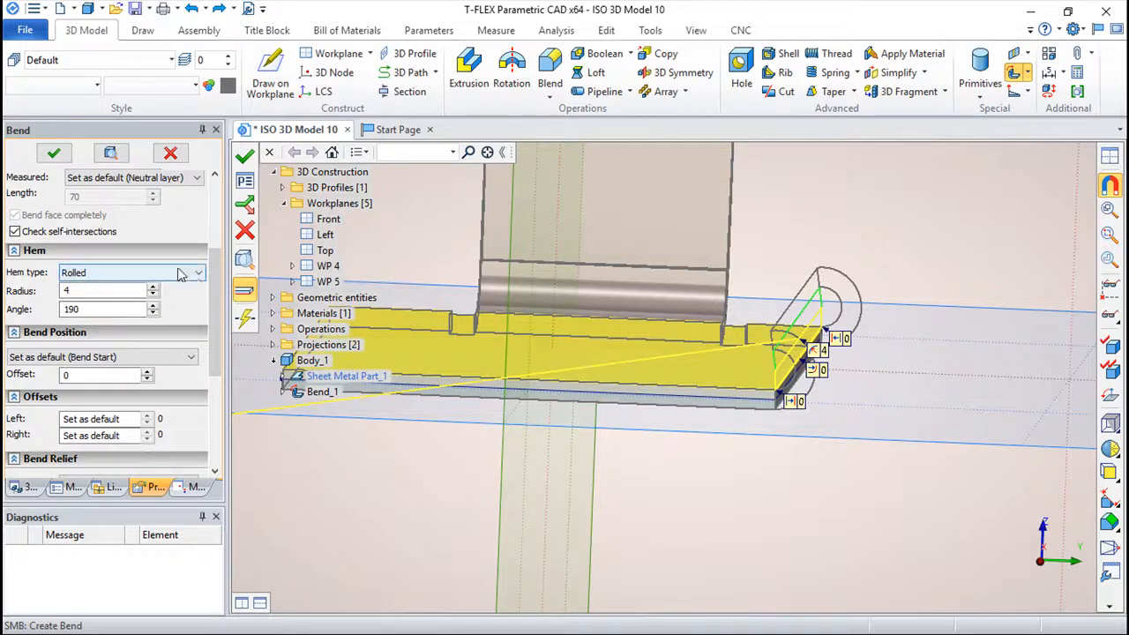
click(197, 273)
click(89, 332)
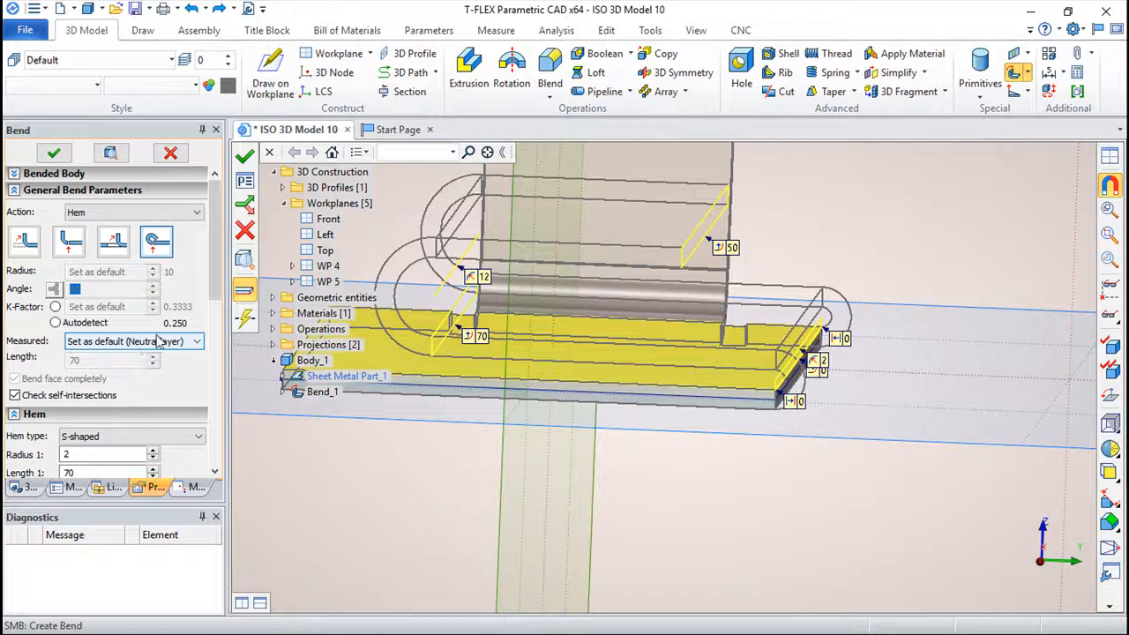
Set the hem type to Double with its default radii and lengths, and create the hem
click(181, 436)
click(89, 506)
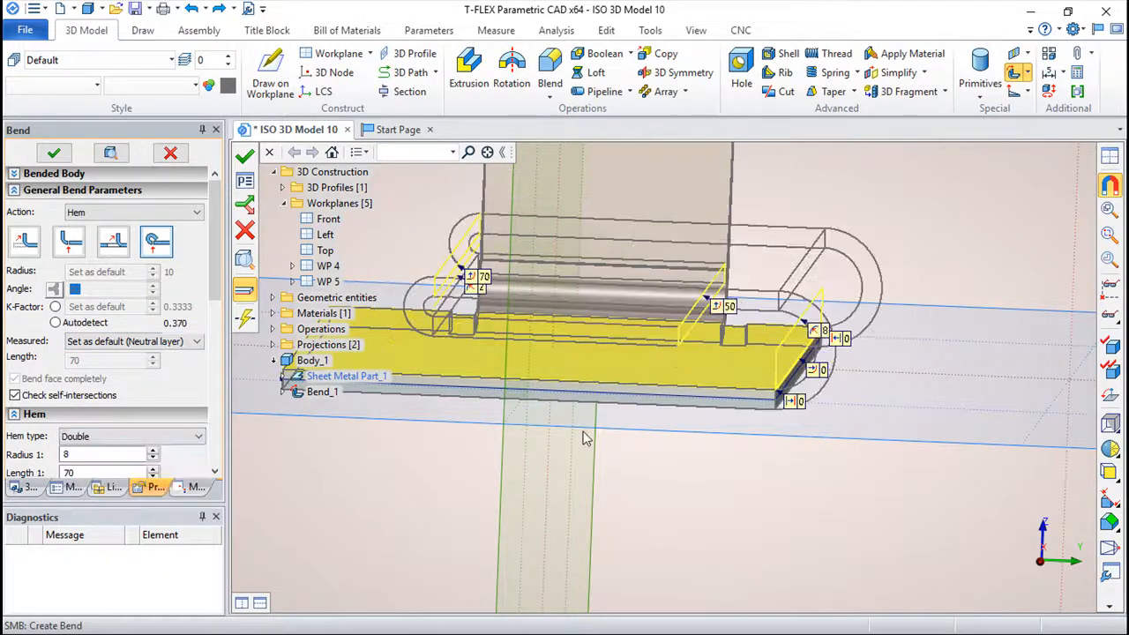
click(245, 155)
drag(767, 456, 583, 501)
scroll(660, 446, down, 4)
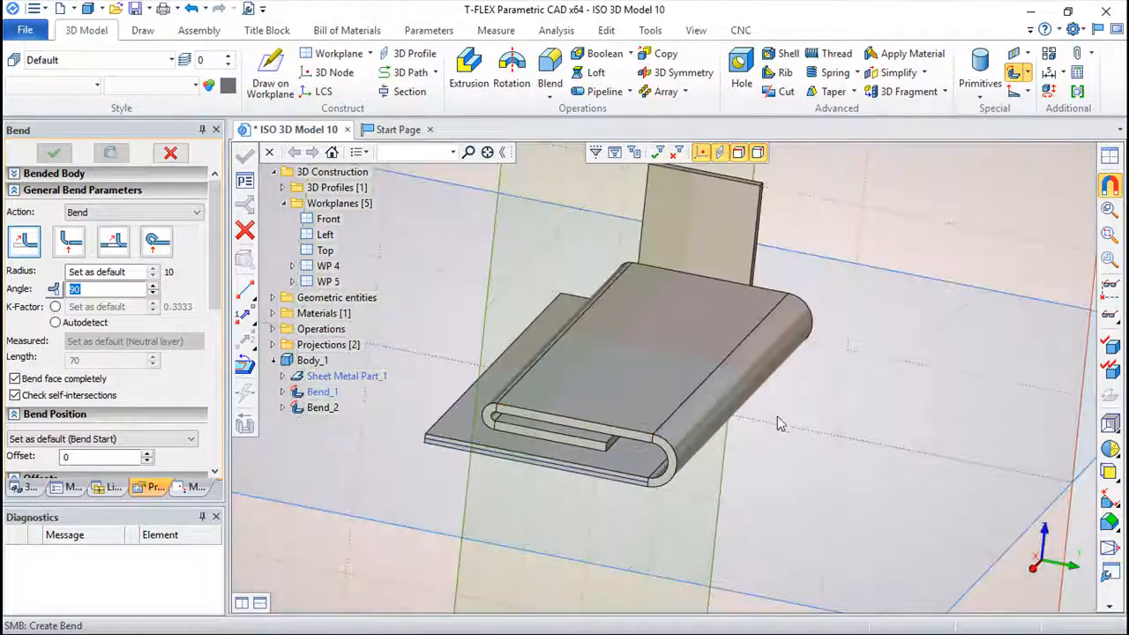
drag(813, 423, 778, 420)
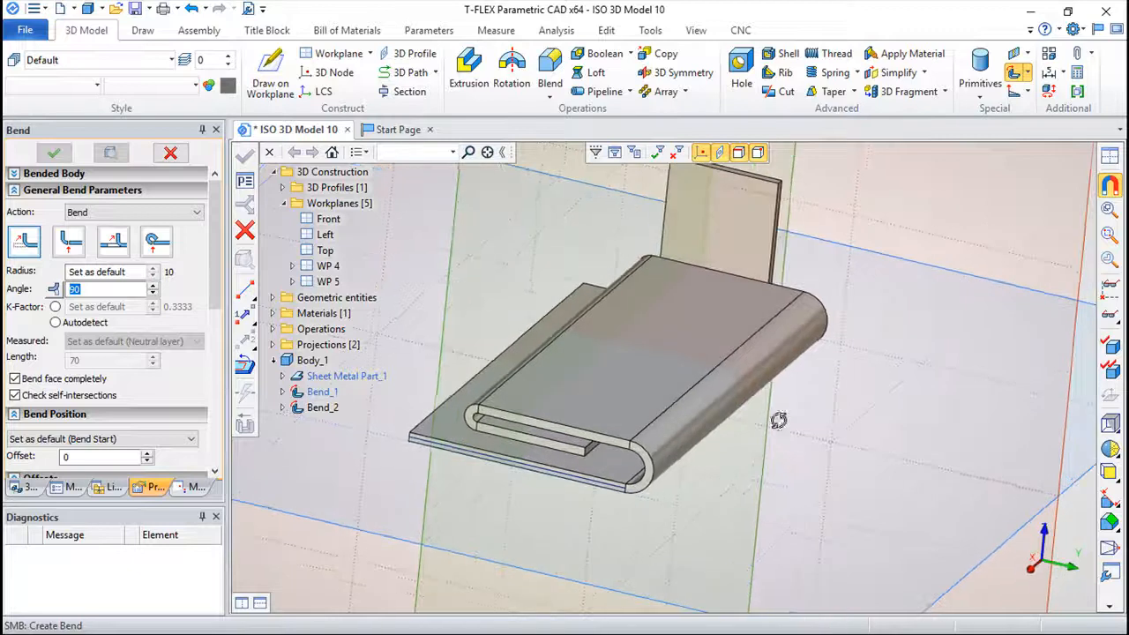
Unbend the whole hemmed body by selecting its last bend operation, and undo the unbend
click(1027, 72)
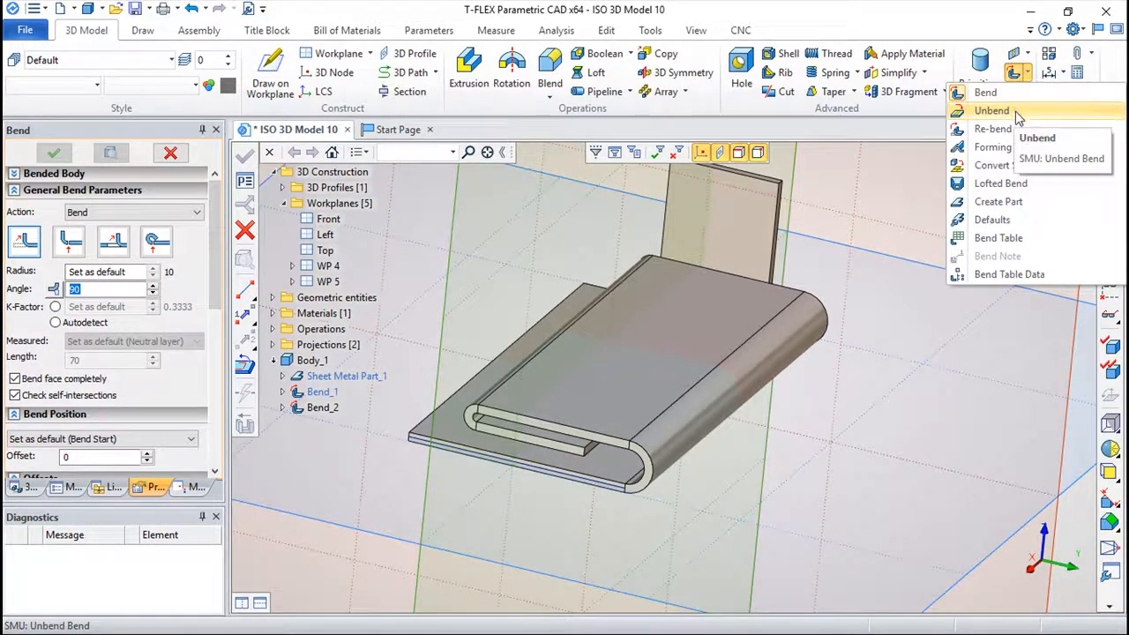
click(1015, 112)
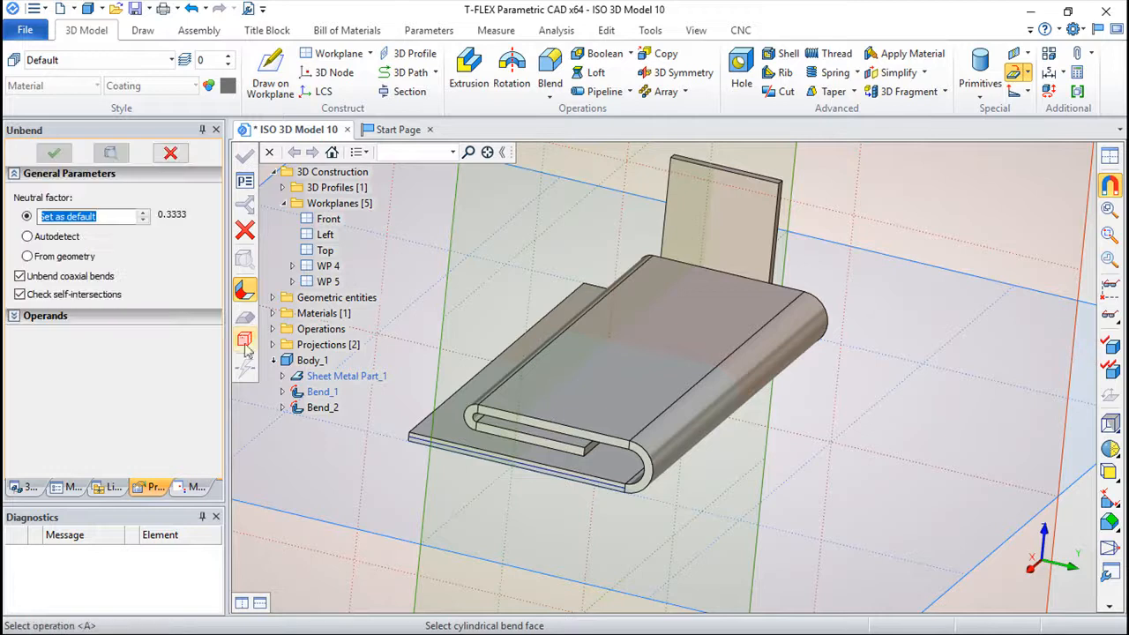
click(323, 408)
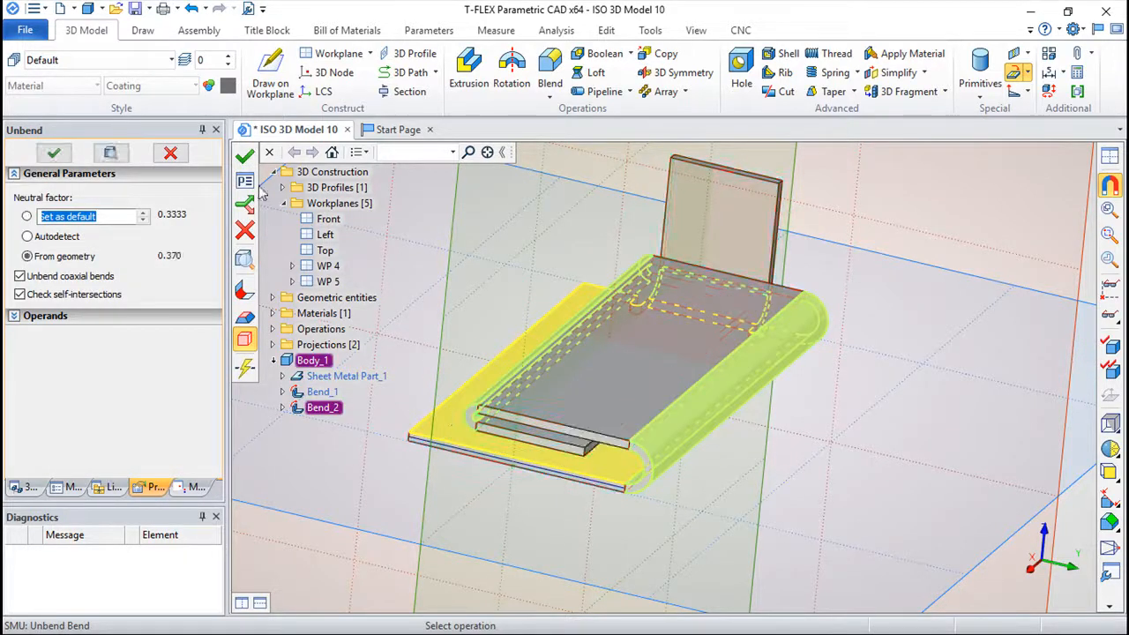
click(246, 156)
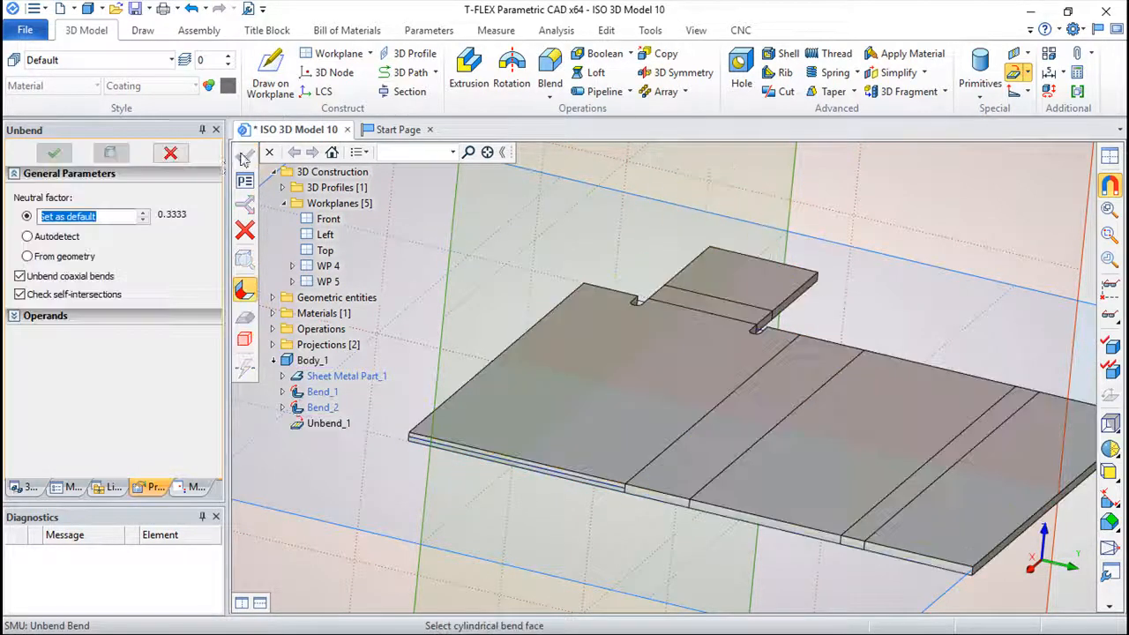
click(190, 10)
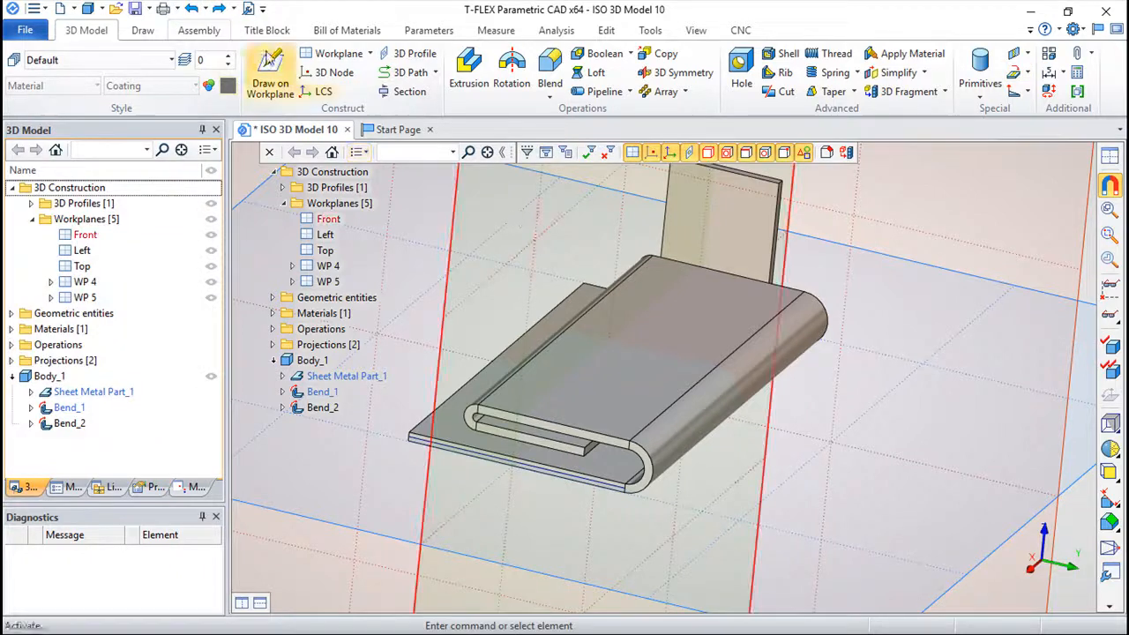
Create a 3D node on the upper corner of the plate's end farthest from the upright flange, opposite the hem
middle_drag(836, 366, 824, 403)
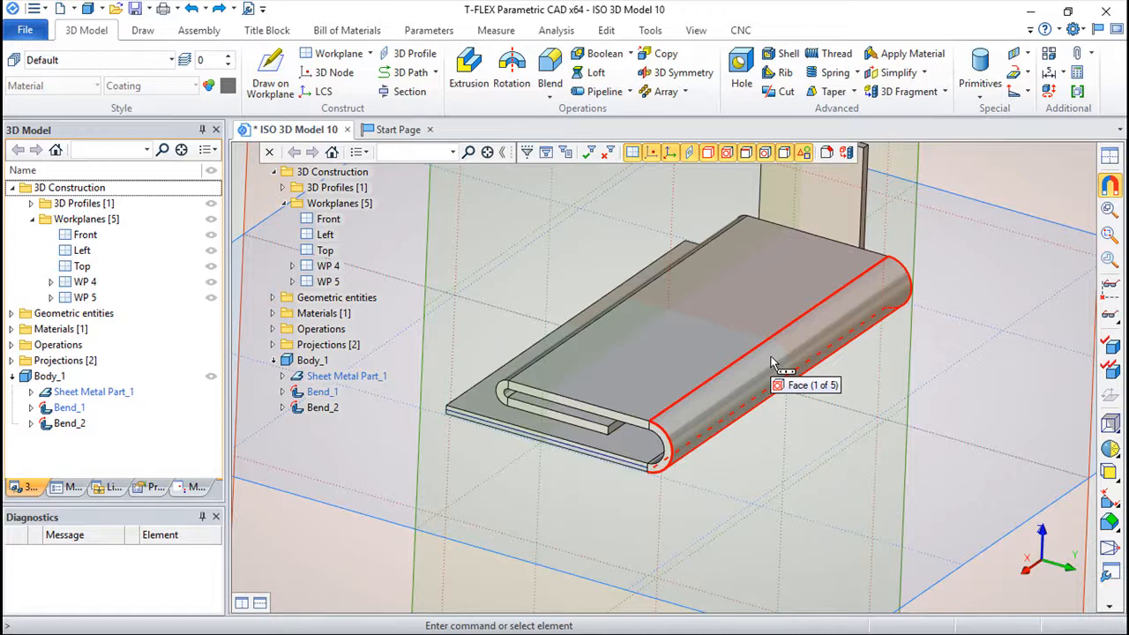
click(326, 74)
scroll(529, 437, up, 3)
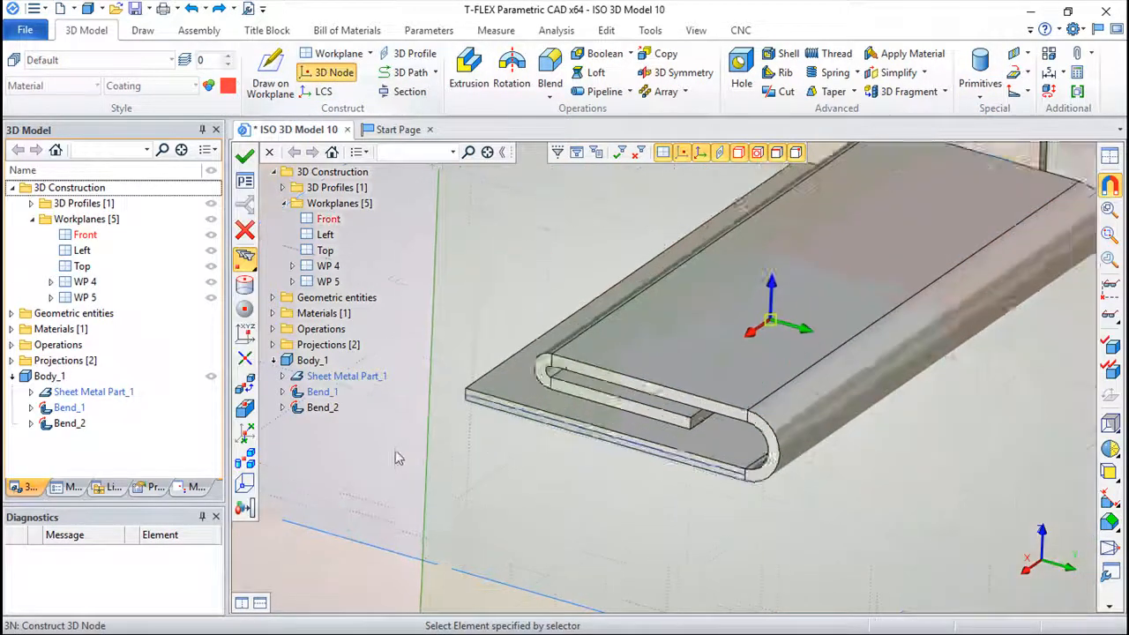
scroll(509, 452, up, 2)
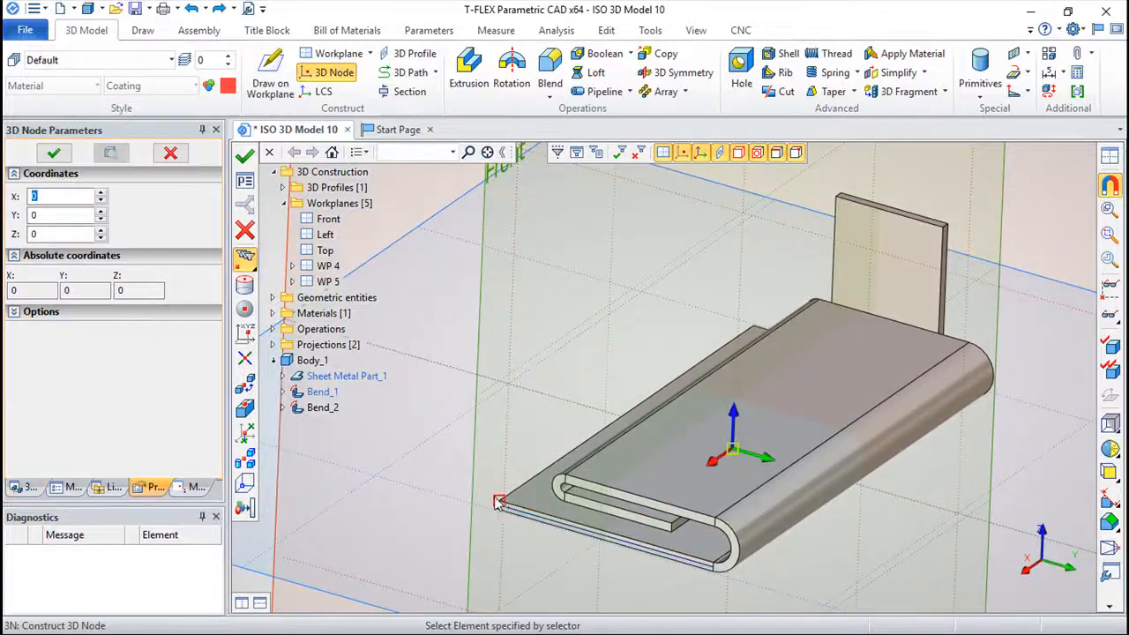
click(500, 503)
Create a second 3D node relative to the corner node, straight above it at an absolute Z of about 73
click(499, 502)
drag(499, 479, 479, 430)
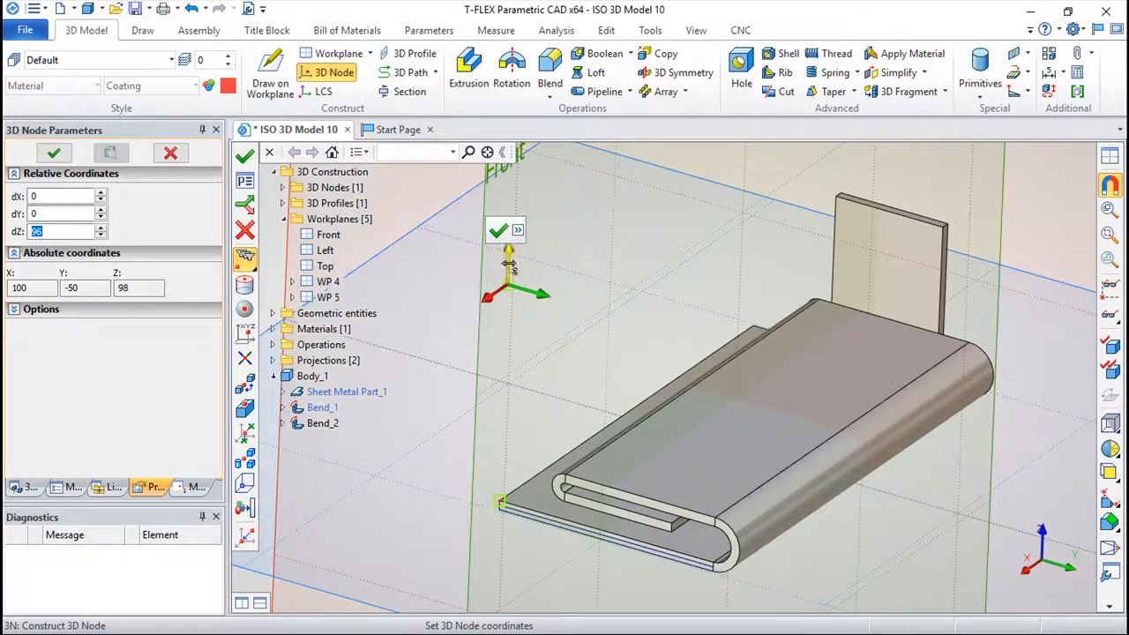
click(497, 231)
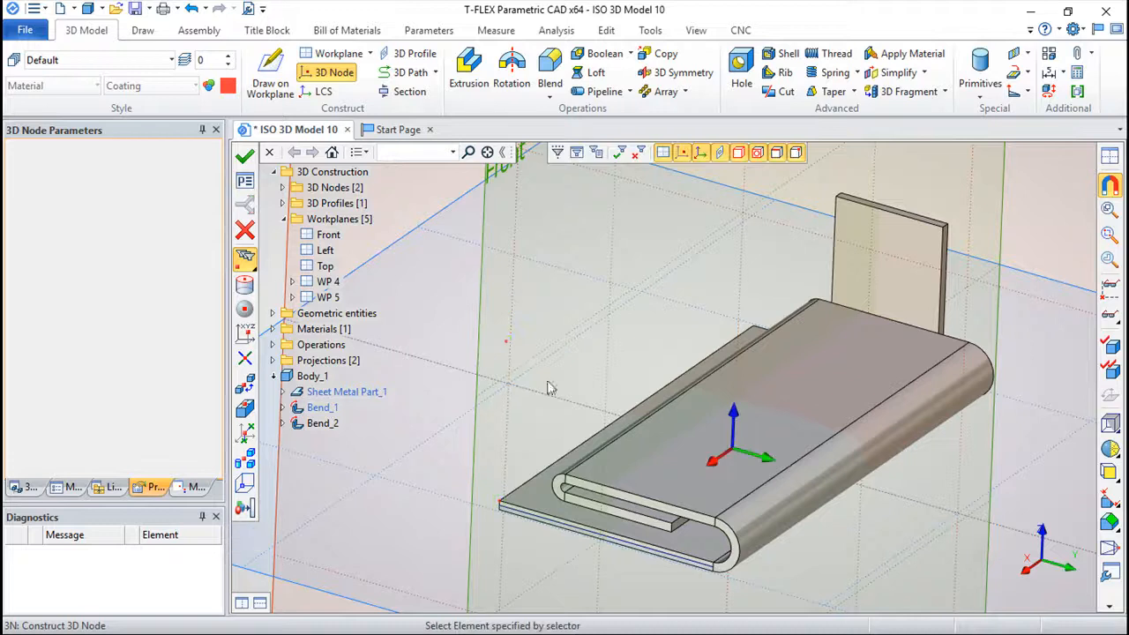
Create a third 3D node relative to the raised node, offset about -33 in Y, and leave the command
click(506, 344)
drag(536, 344, 467, 333)
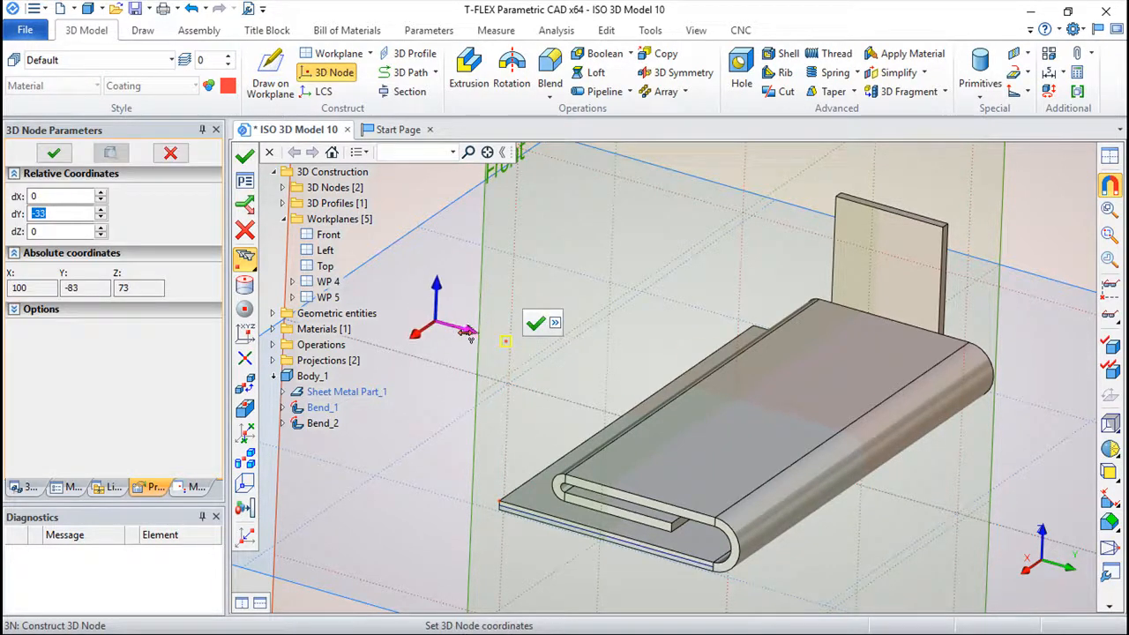
click(474, 299)
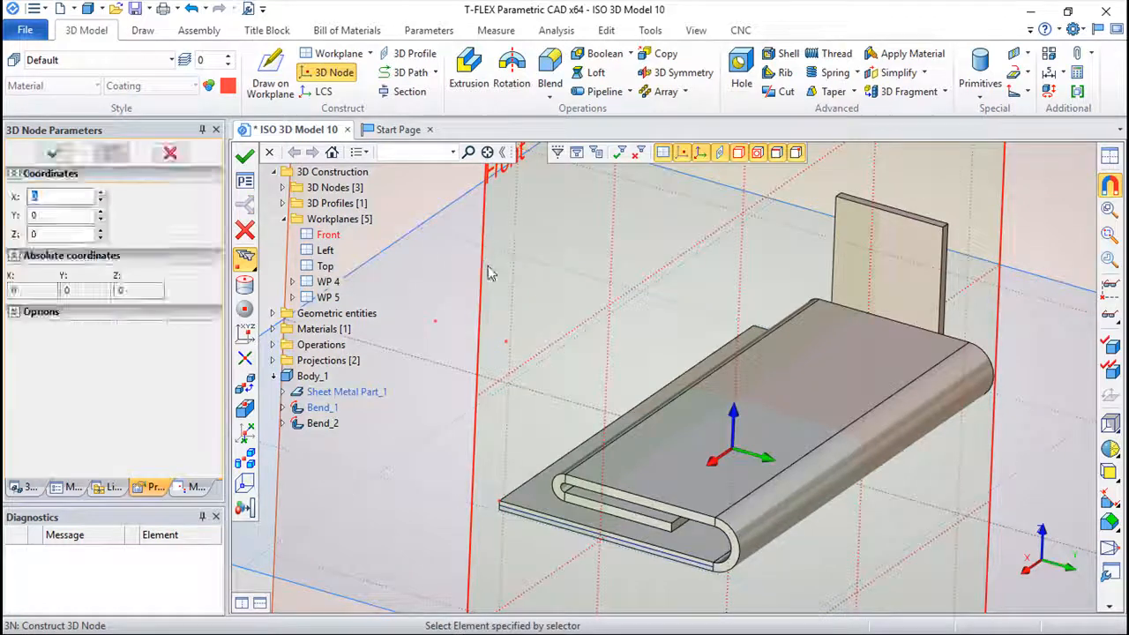
key(Escape)
Create a polyline 3D path from the plate's corner node through the raised node to the offset node
click(423, 57)
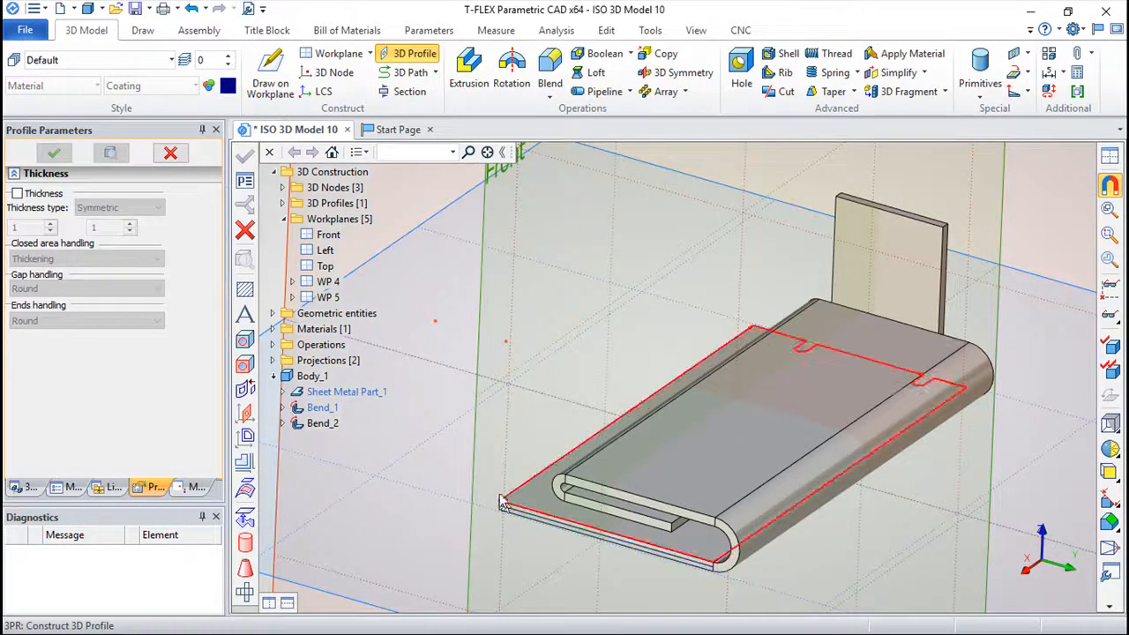
click(407, 72)
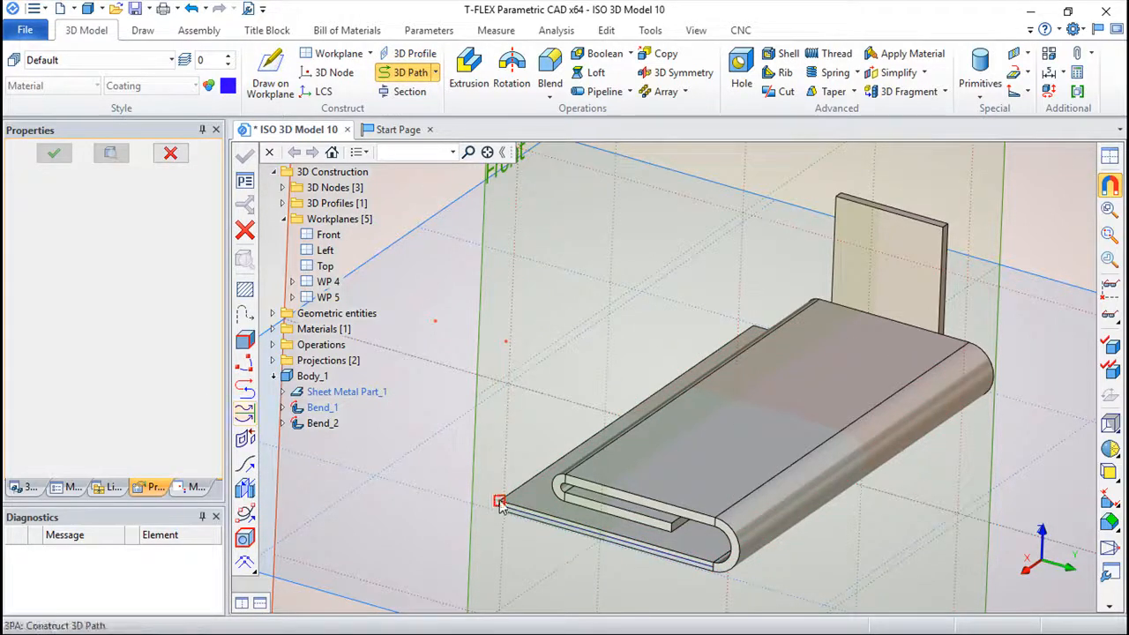
click(498, 501)
click(157, 196)
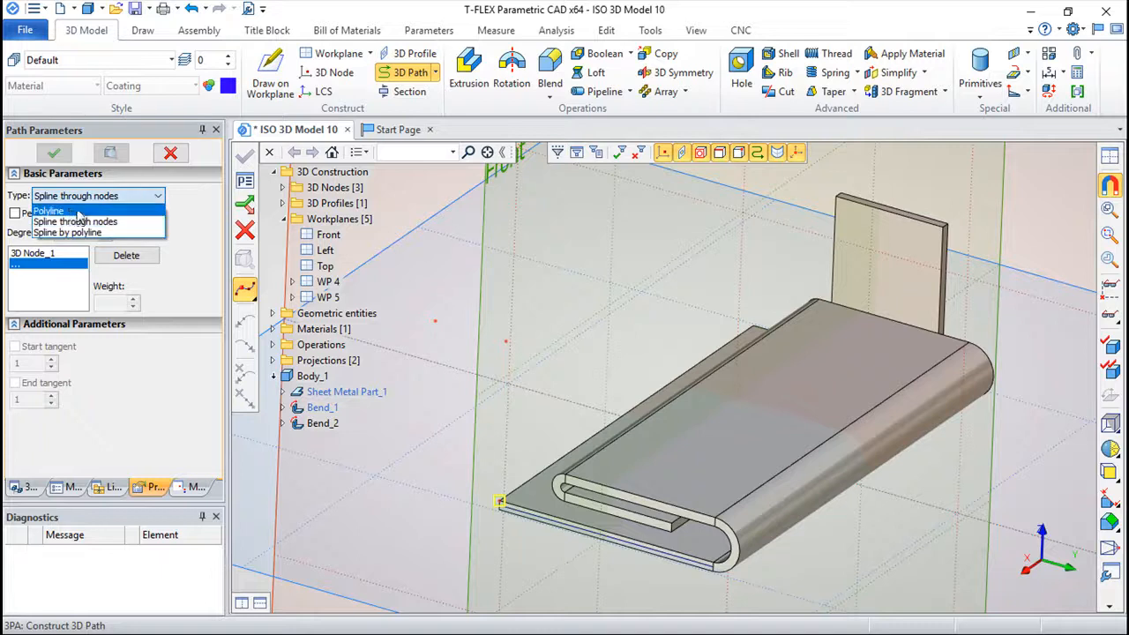
click(75, 212)
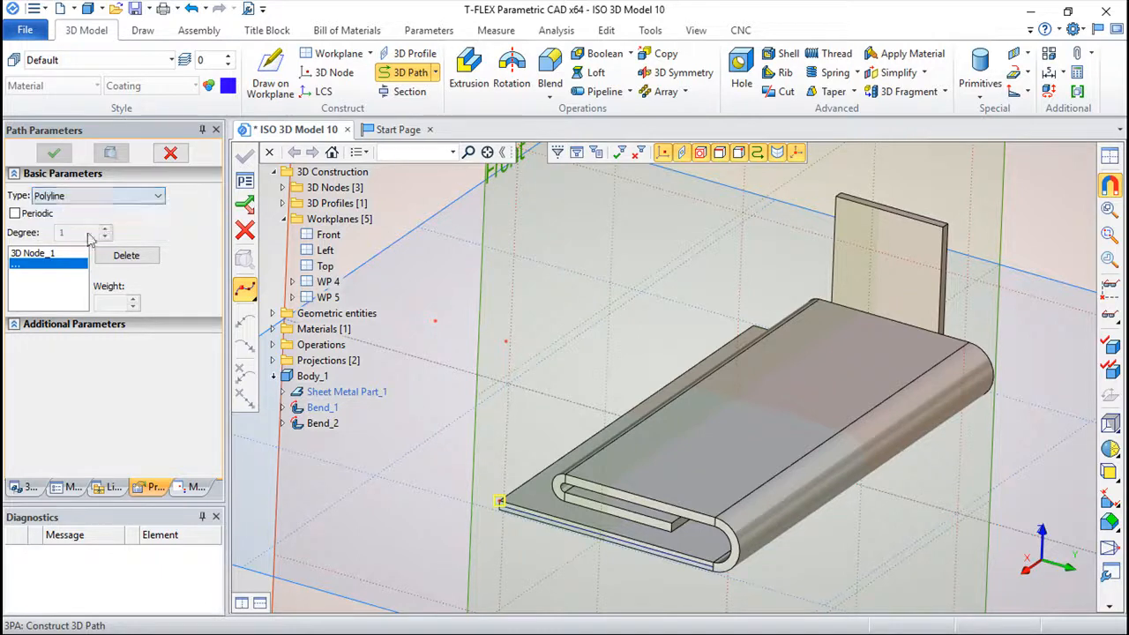
click(505, 342)
click(436, 321)
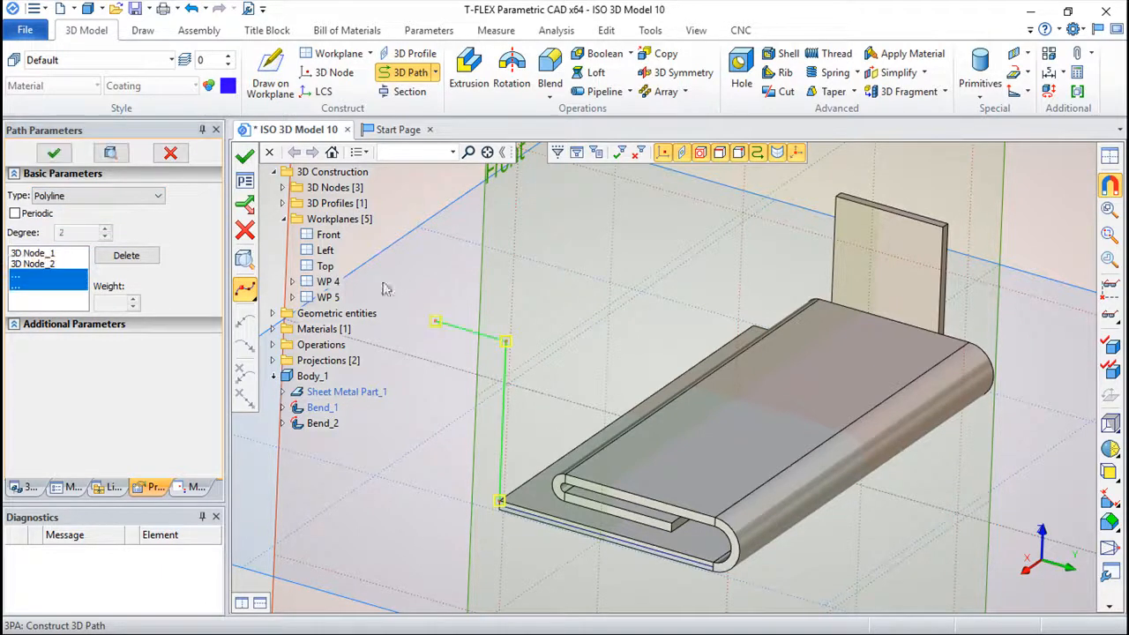
click(245, 156)
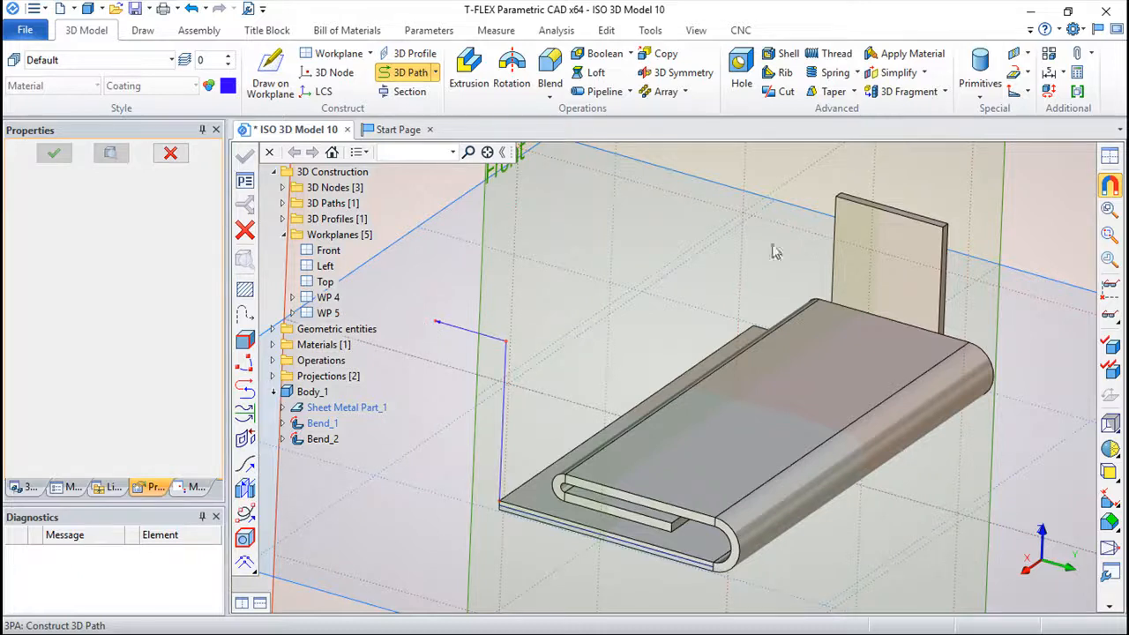
Attach a flange to the plate's long edge opposite the hem, using the 3D path as the flange guide
click(1030, 75)
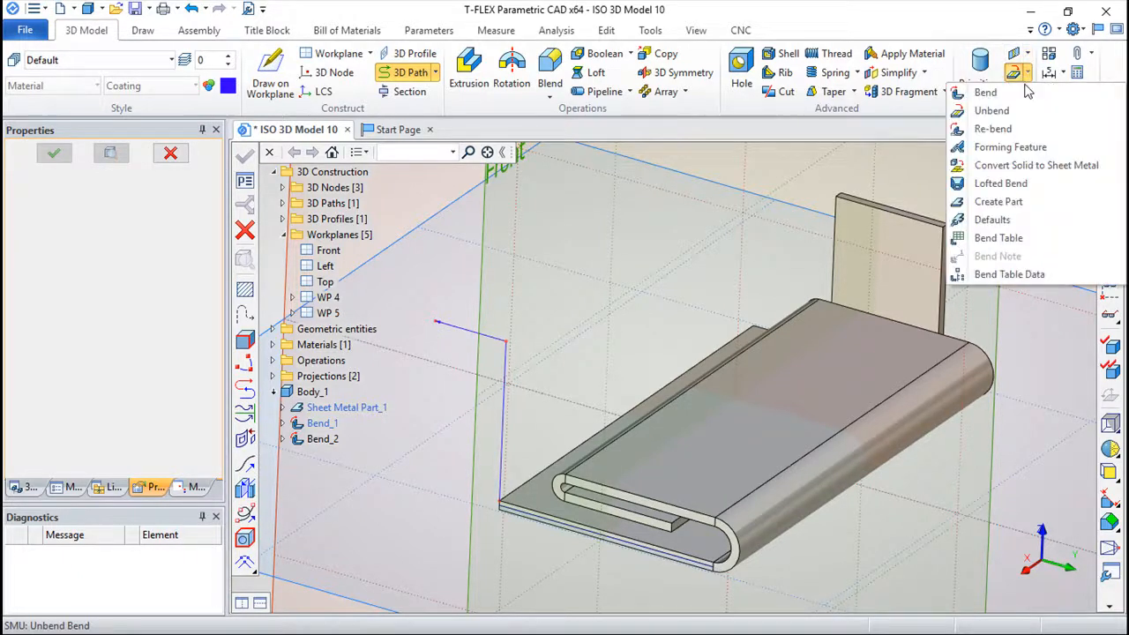
click(986, 91)
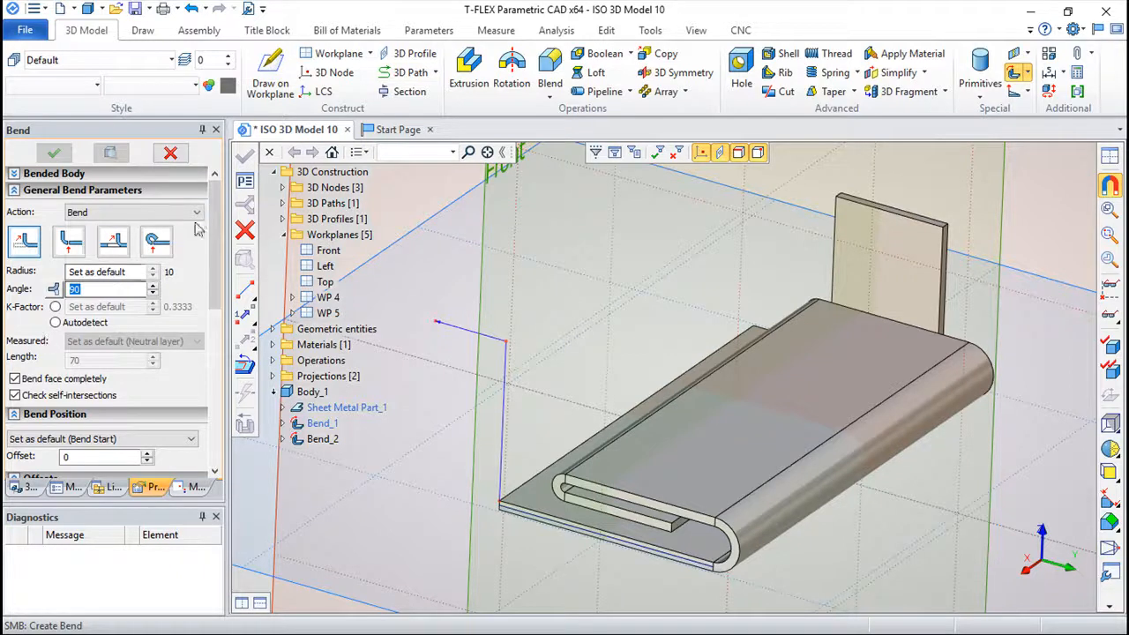
click(123, 213)
click(96, 240)
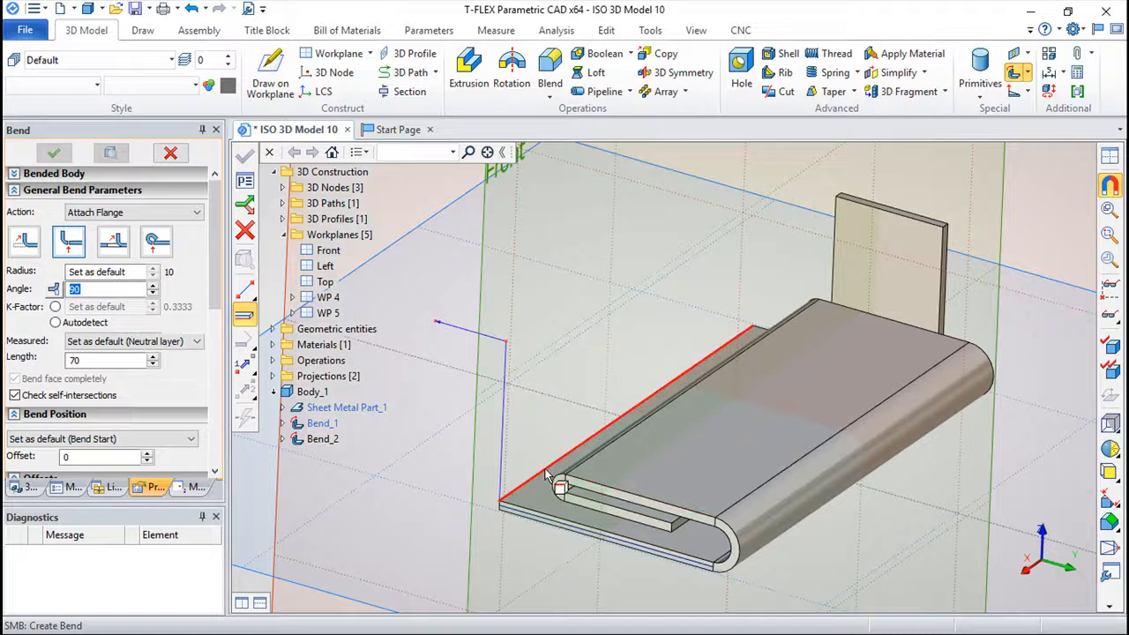
click(546, 477)
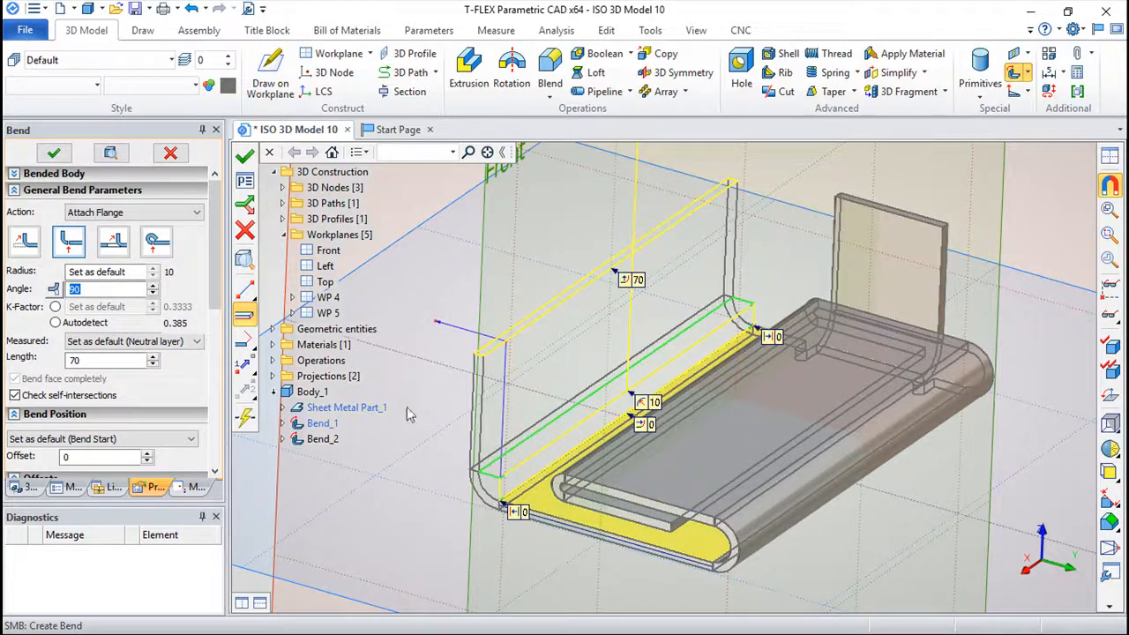
click(244, 340)
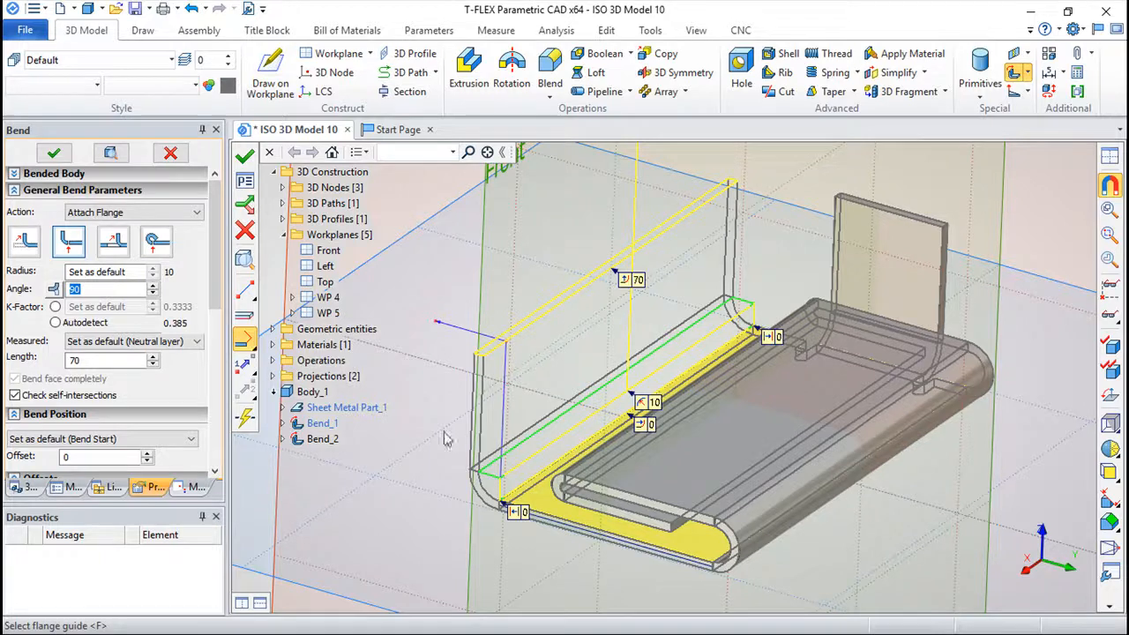
click(503, 441)
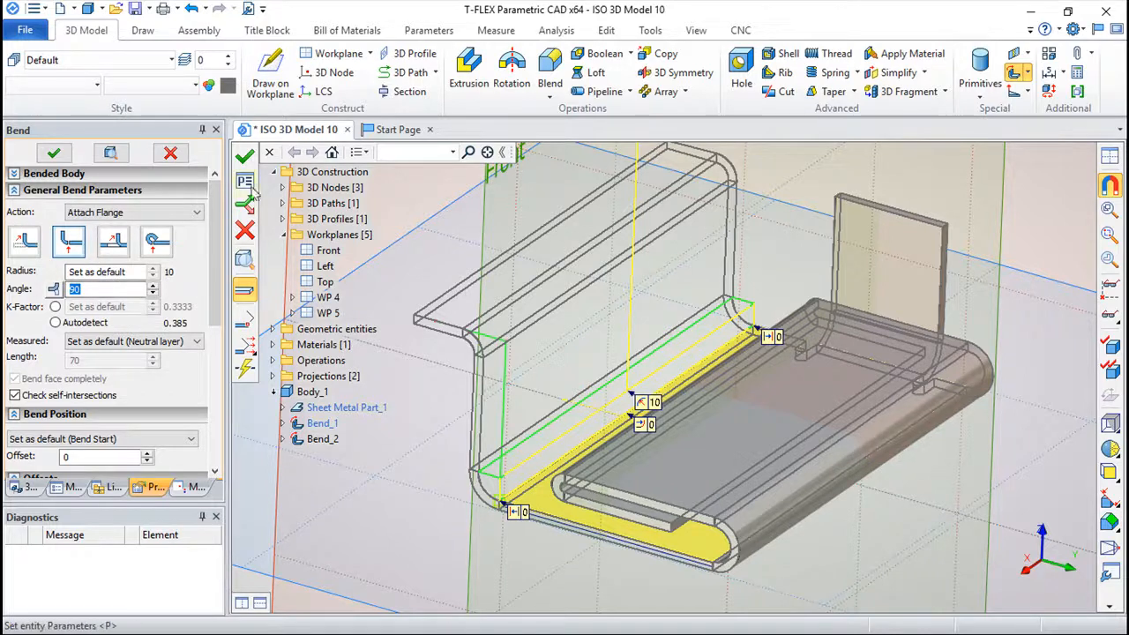
click(245, 154)
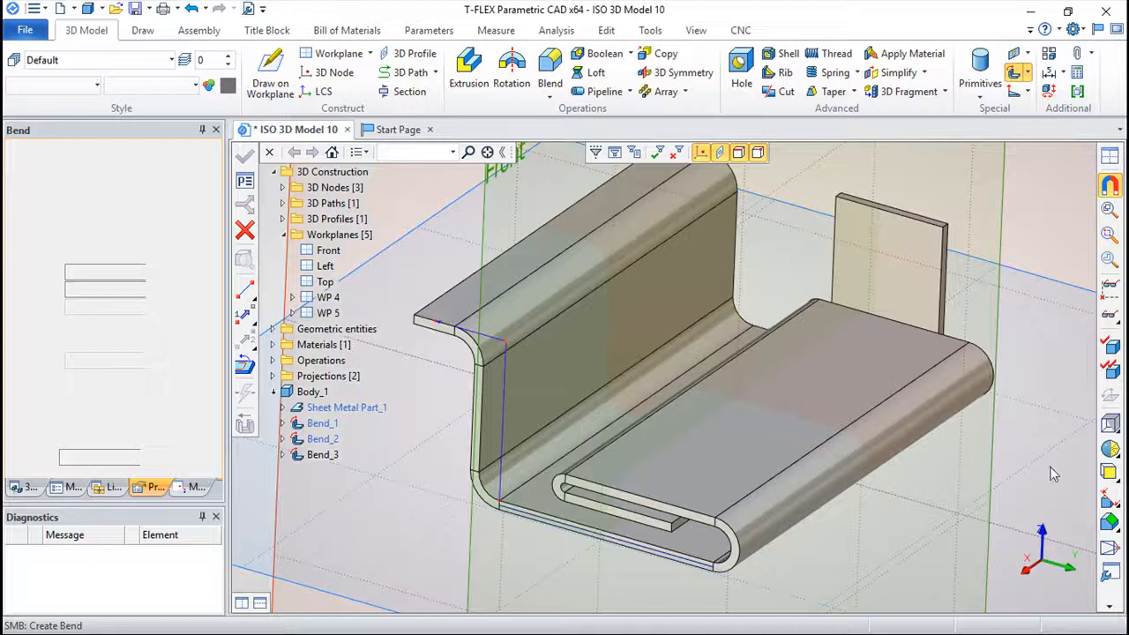
right_drag(648, 450, 550, 542)
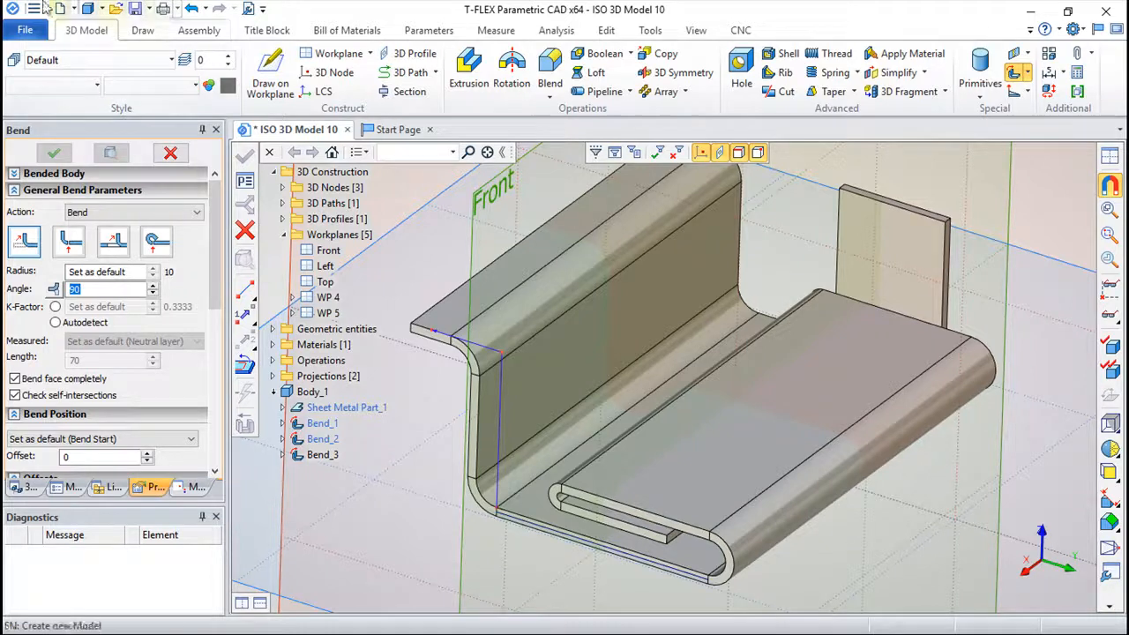
Undo the guided flange, the 3D path, the 3D nodes and the hem, back to the plate with its upright flange
click(191, 9)
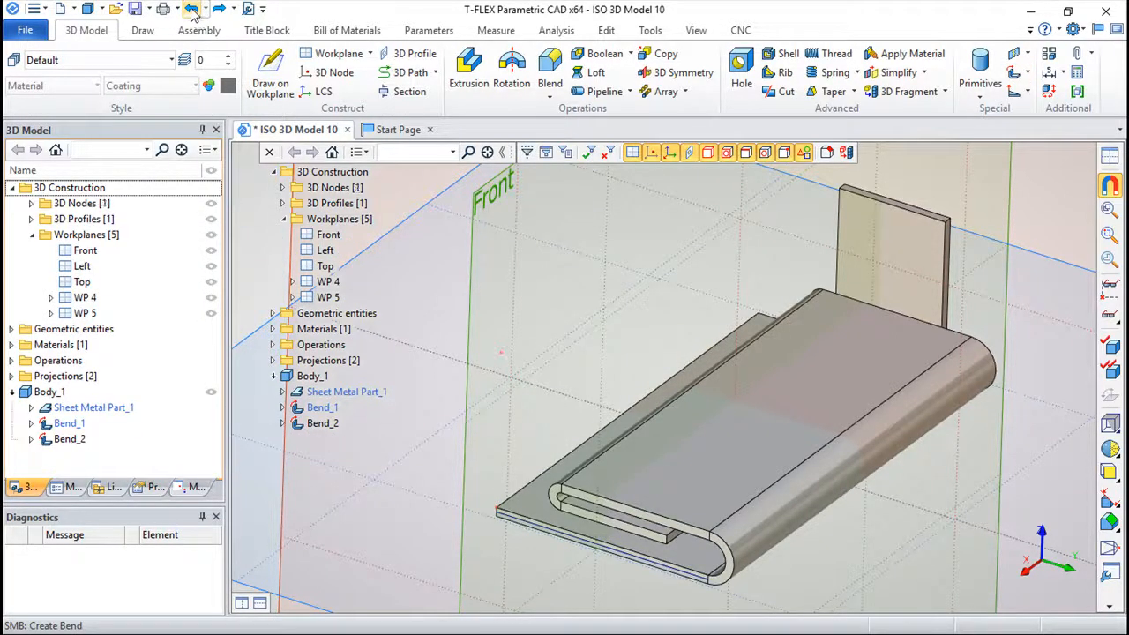
click(190, 9)
click(190, 9)
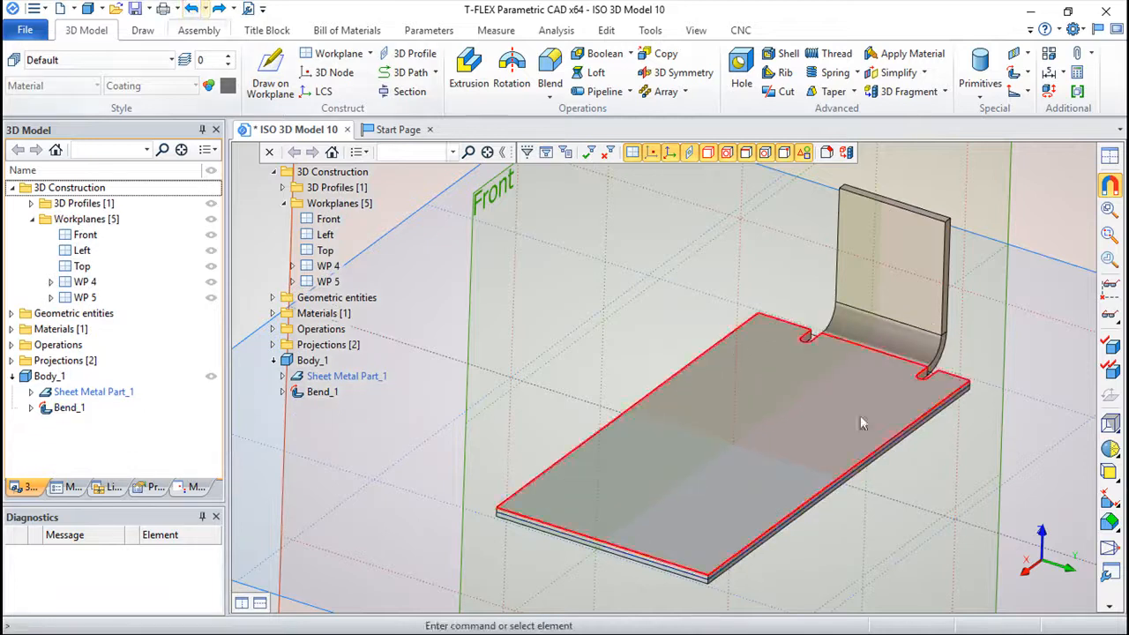
Draw a single line across the middle of the plate's top face, starting at about X -34, Y 25, and finish the workplane drawing
right_drag(883, 515, 802, 530)
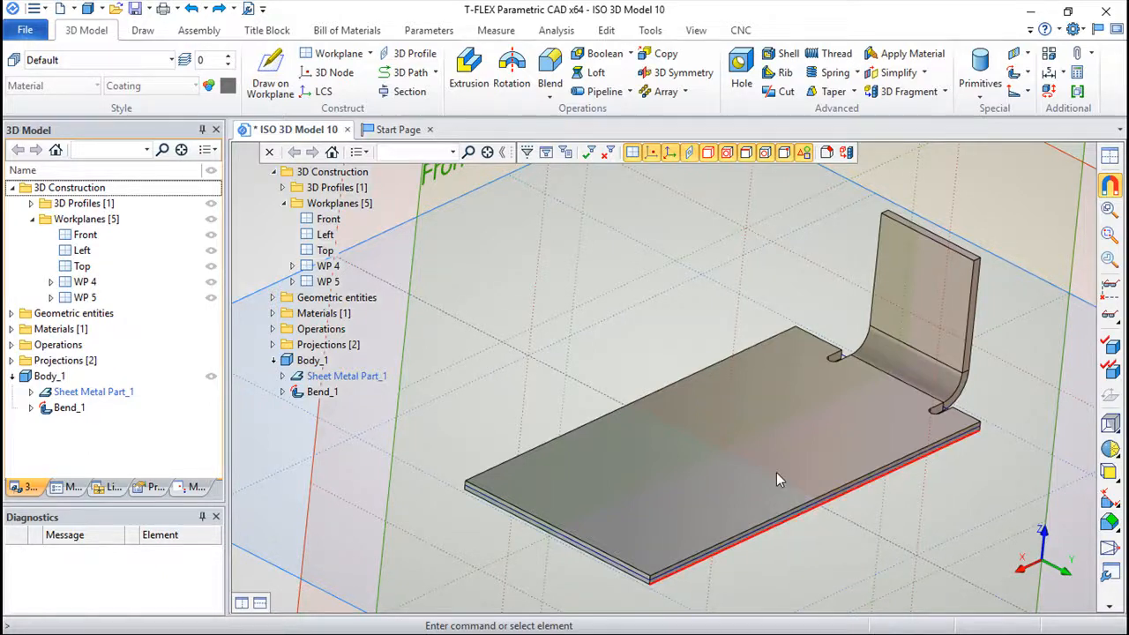
click(731, 441)
right_click(732, 441)
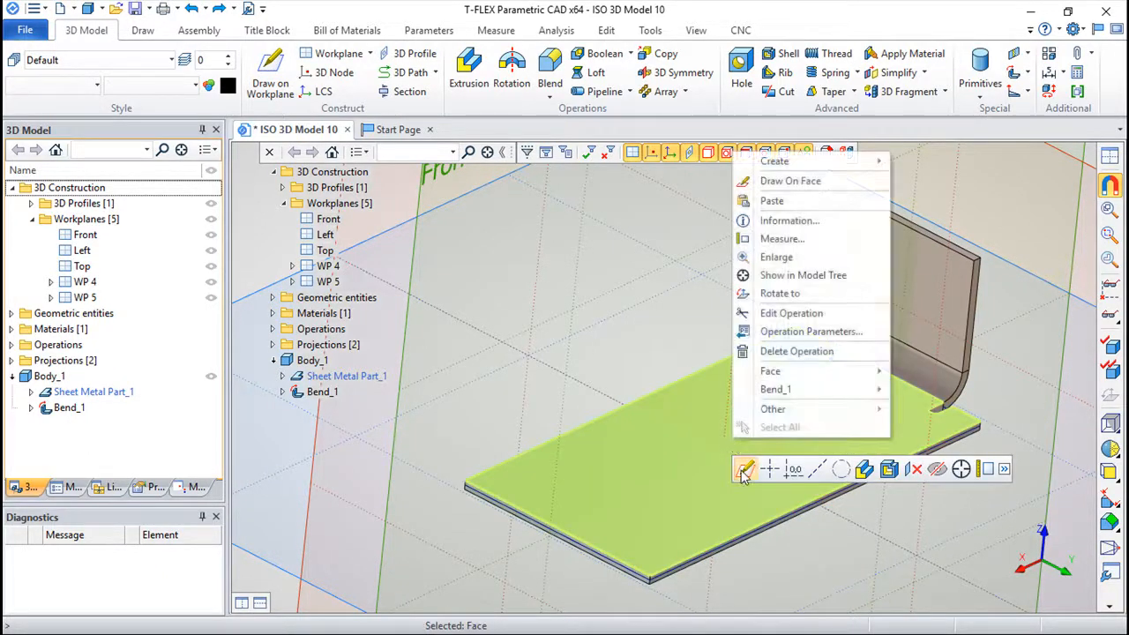
click(746, 468)
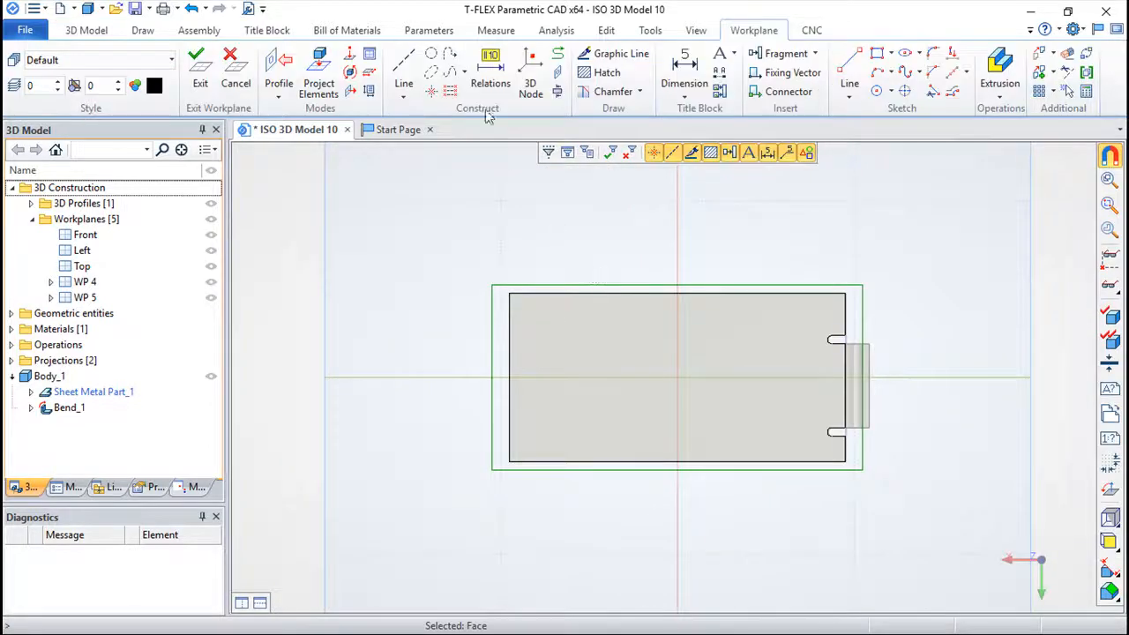
click(850, 66)
click(620, 336)
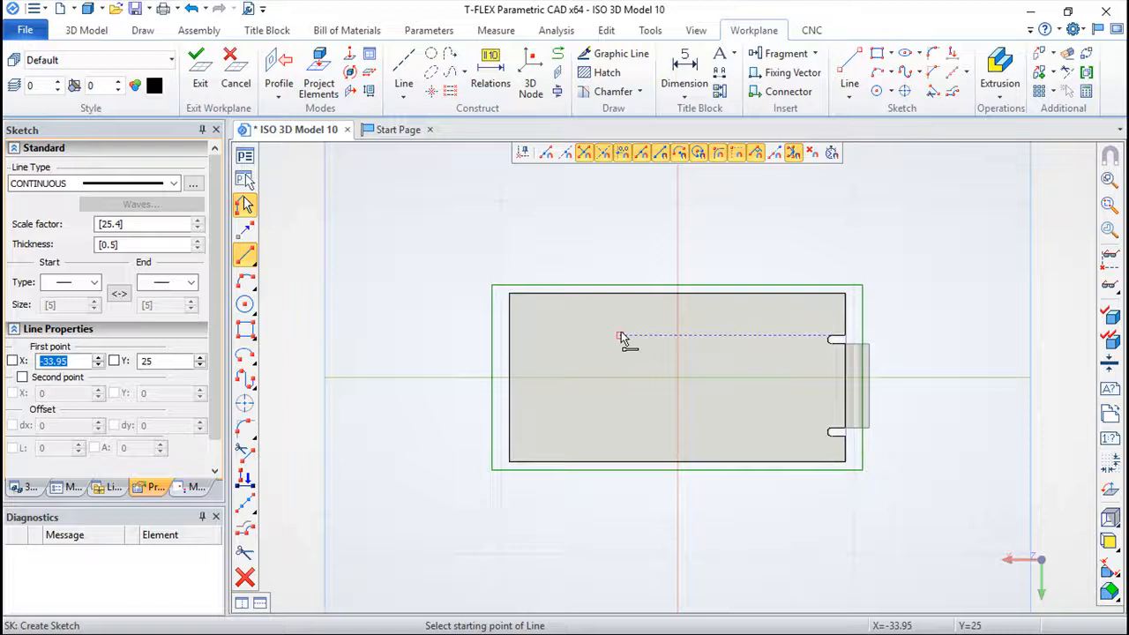
click(624, 426)
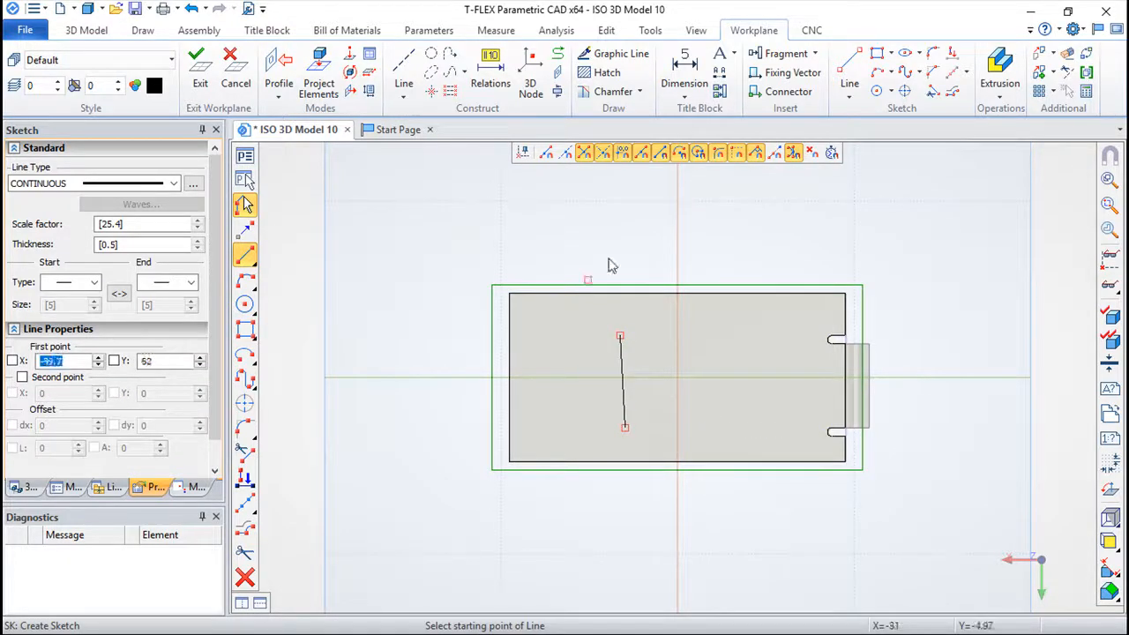
key(Escape)
scroll(667, 270, up, 2)
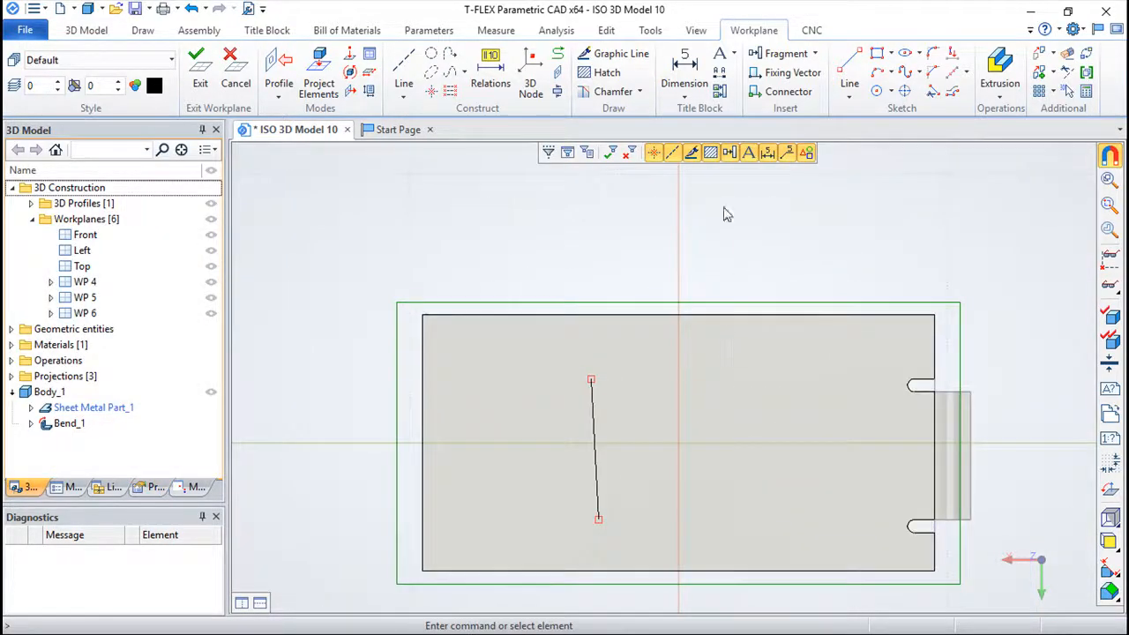
click(197, 75)
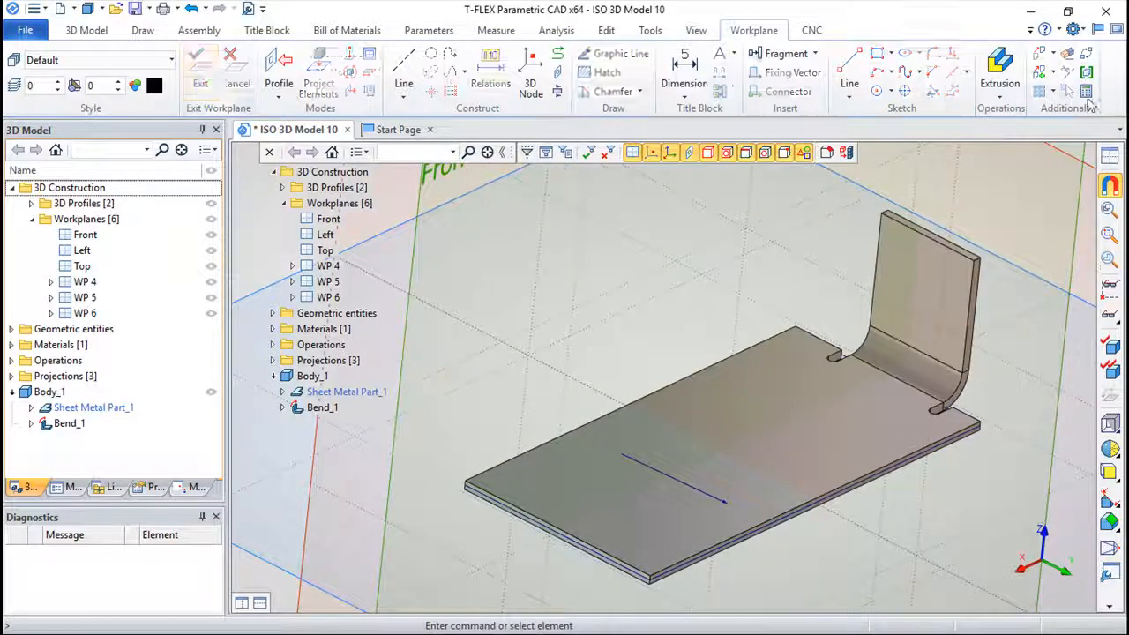
Create a Louver forming feature on the plate's top face from the drawn line, keeping the default width 20 and height 12
click(1024, 73)
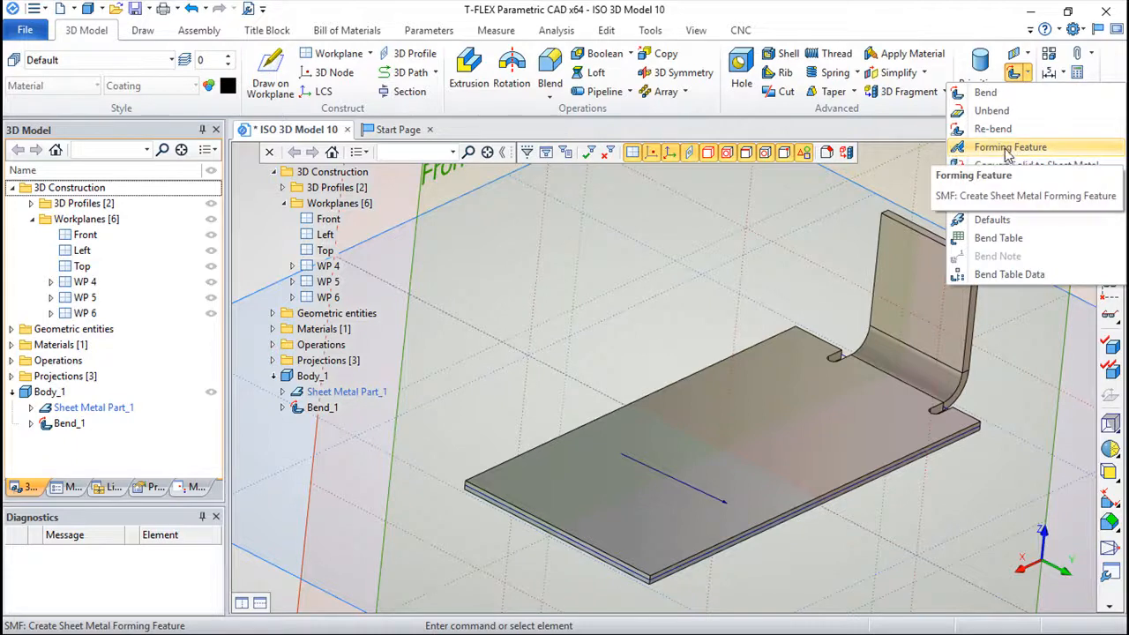
click(1007, 149)
drag(686, 268, 649, 258)
middle_drag(658, 284, 662, 181)
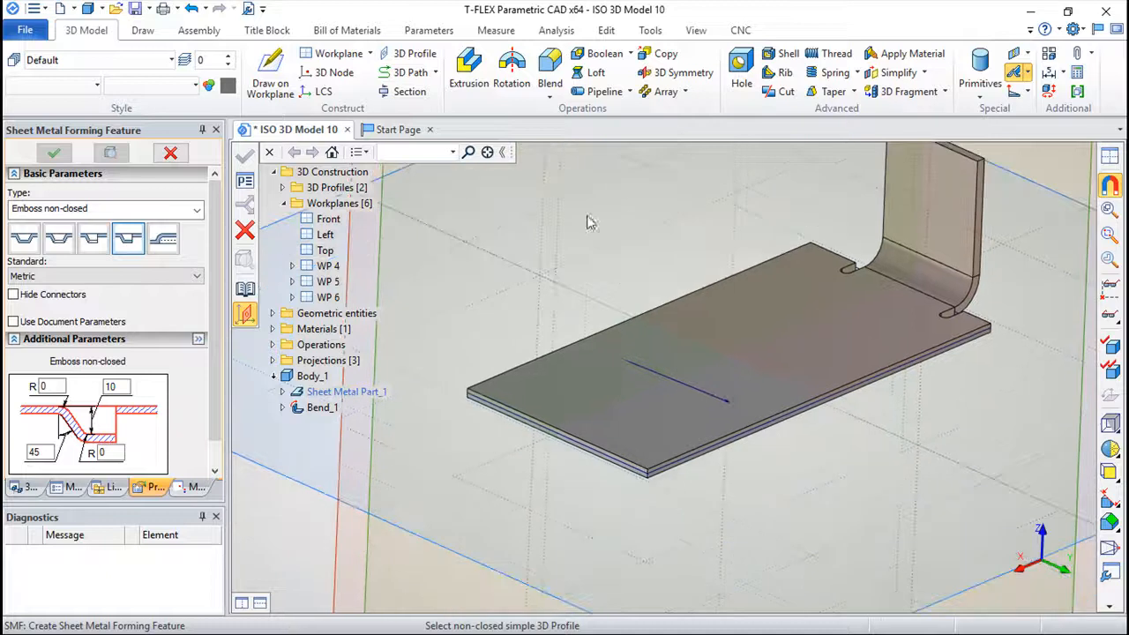
click(692, 390)
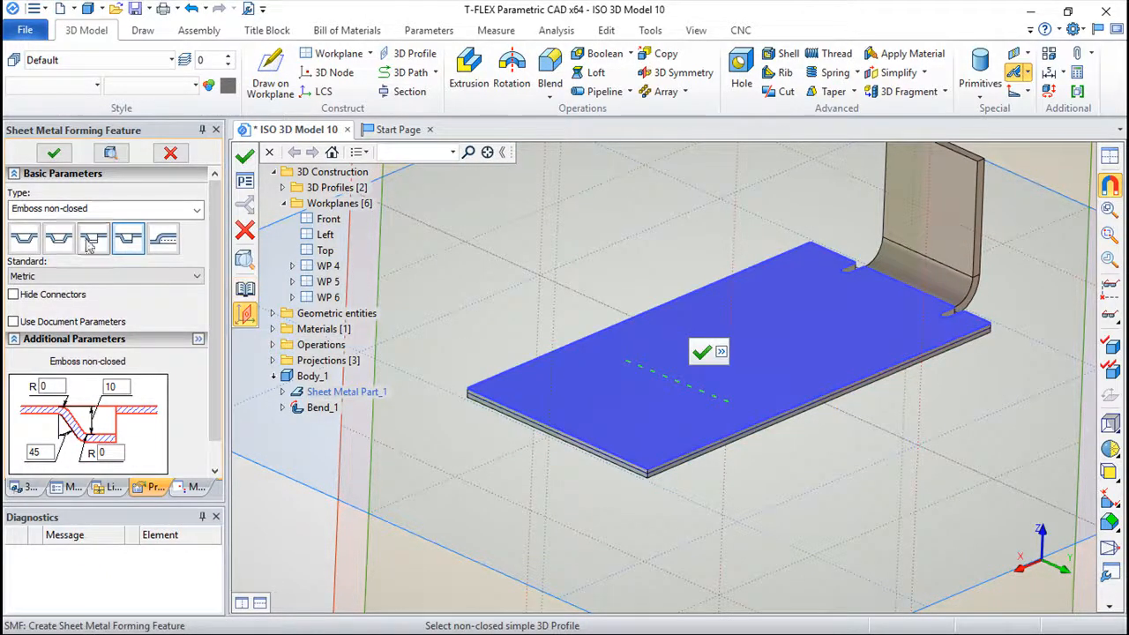
click(199, 210)
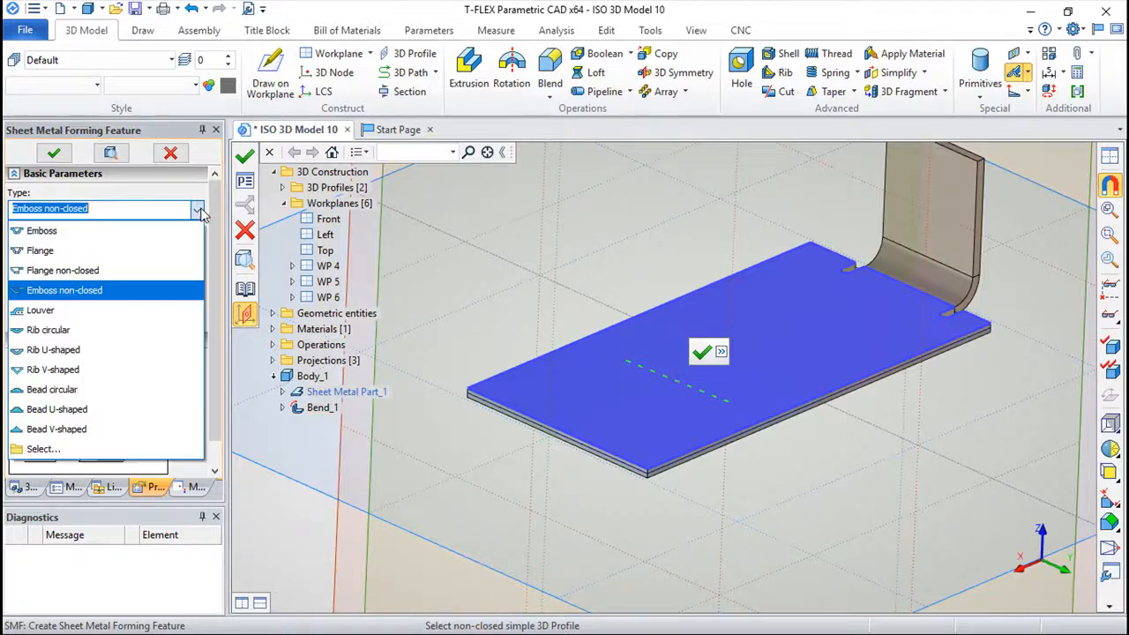
click(200, 213)
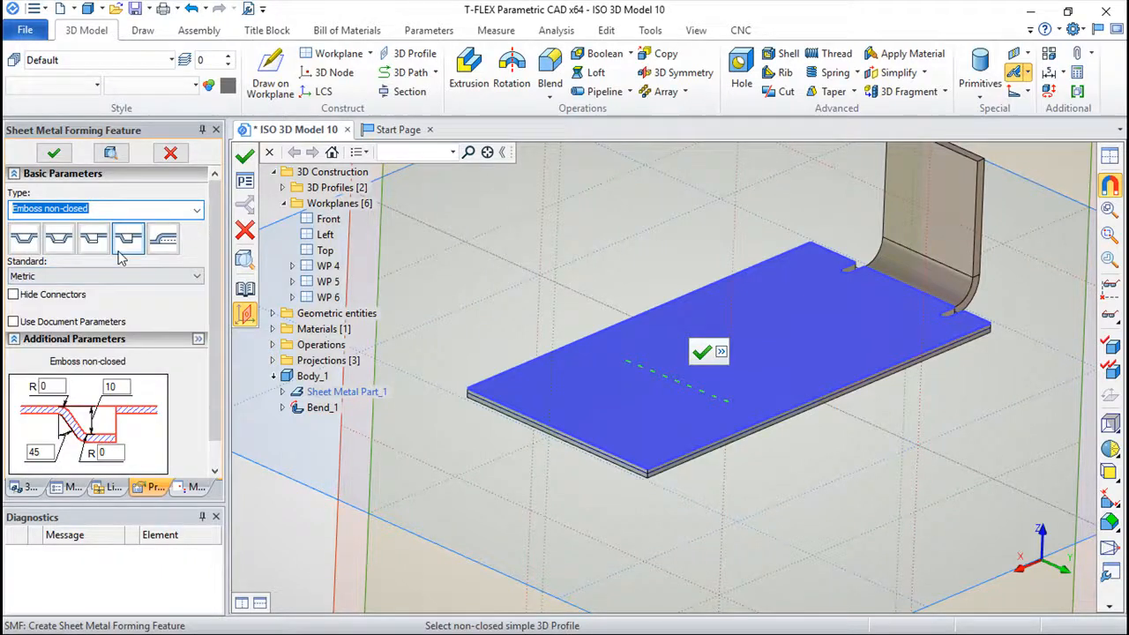
click(197, 212)
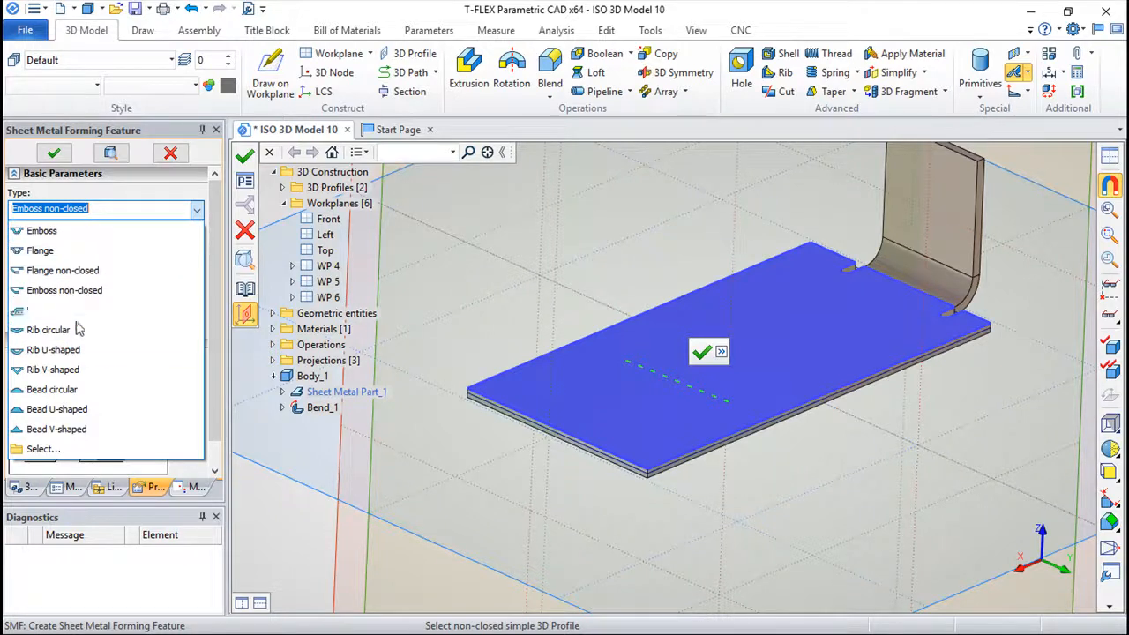
click(40, 310)
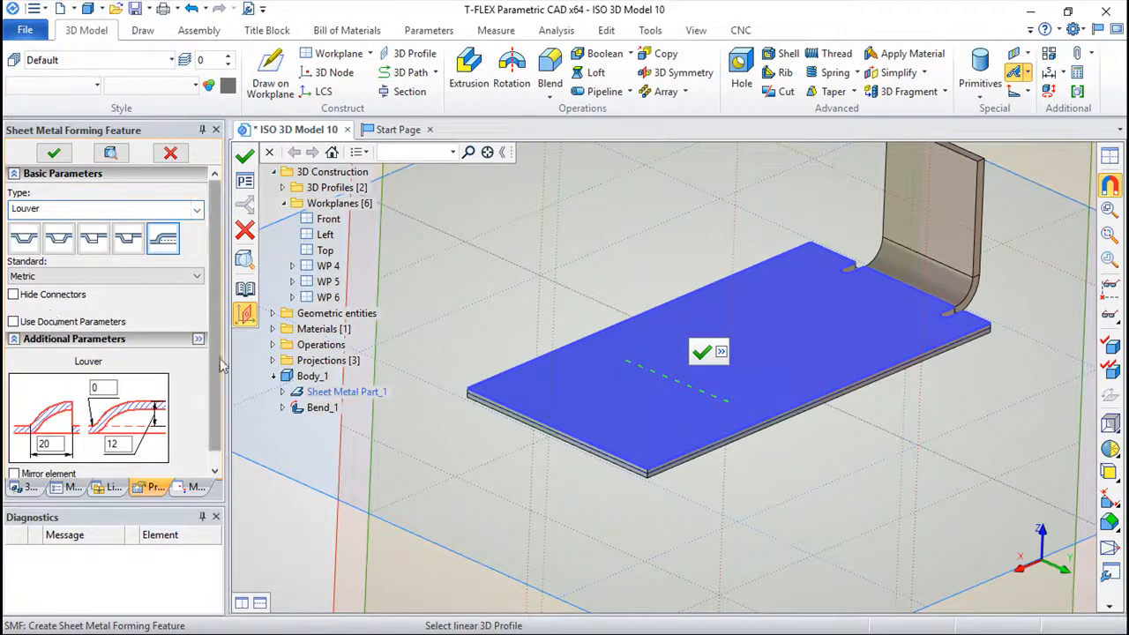
scroll(216, 309, down, 1)
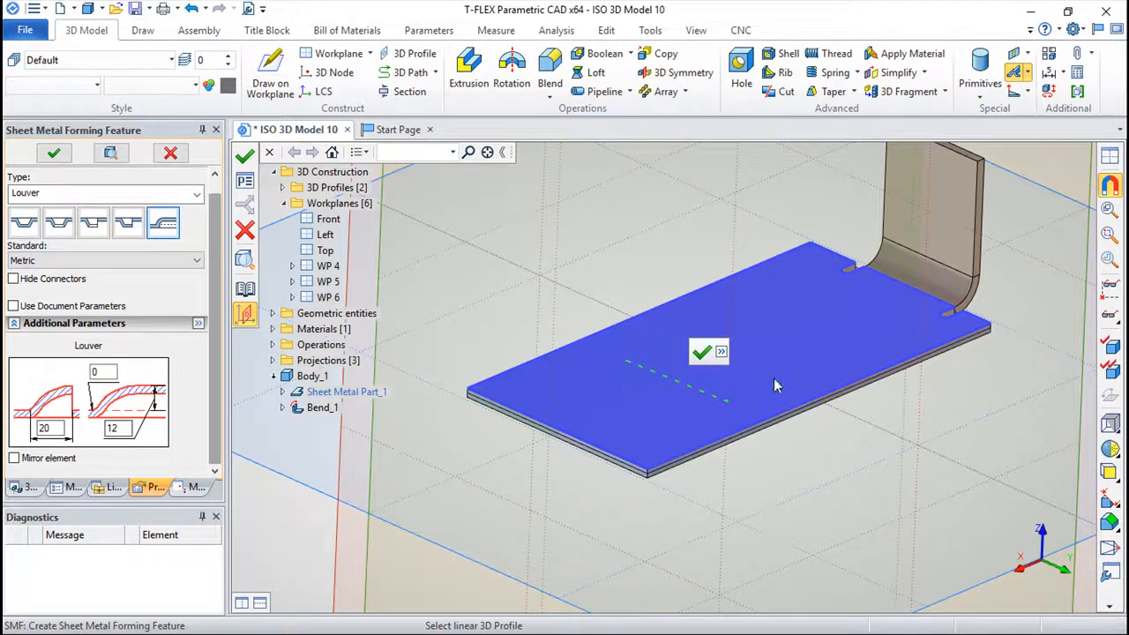
click(244, 155)
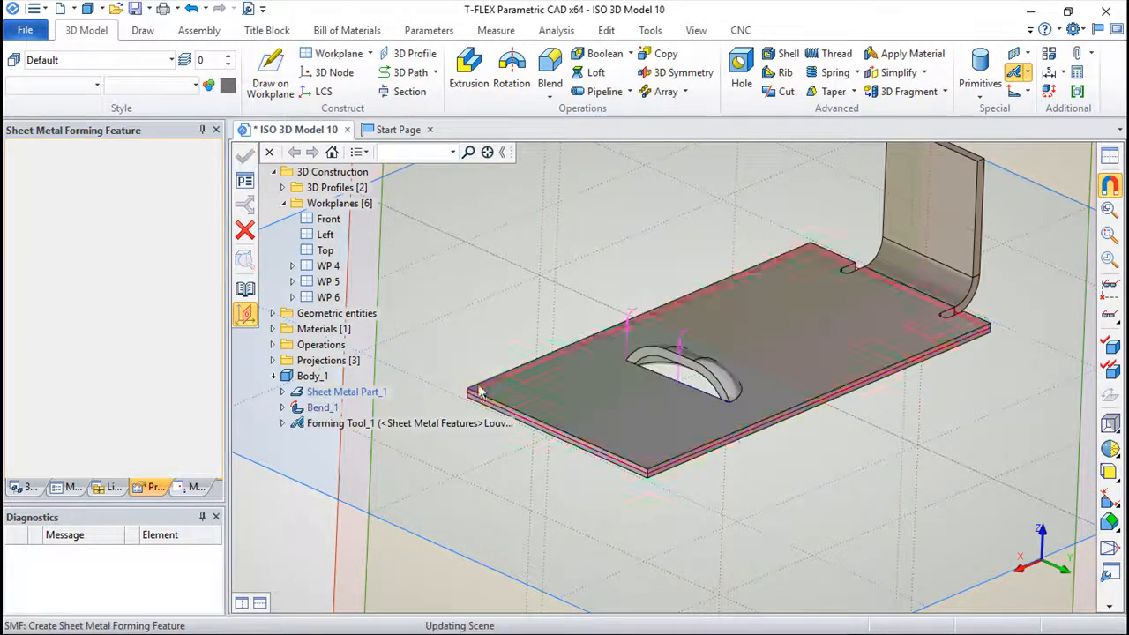
drag(915, 473, 682, 493)
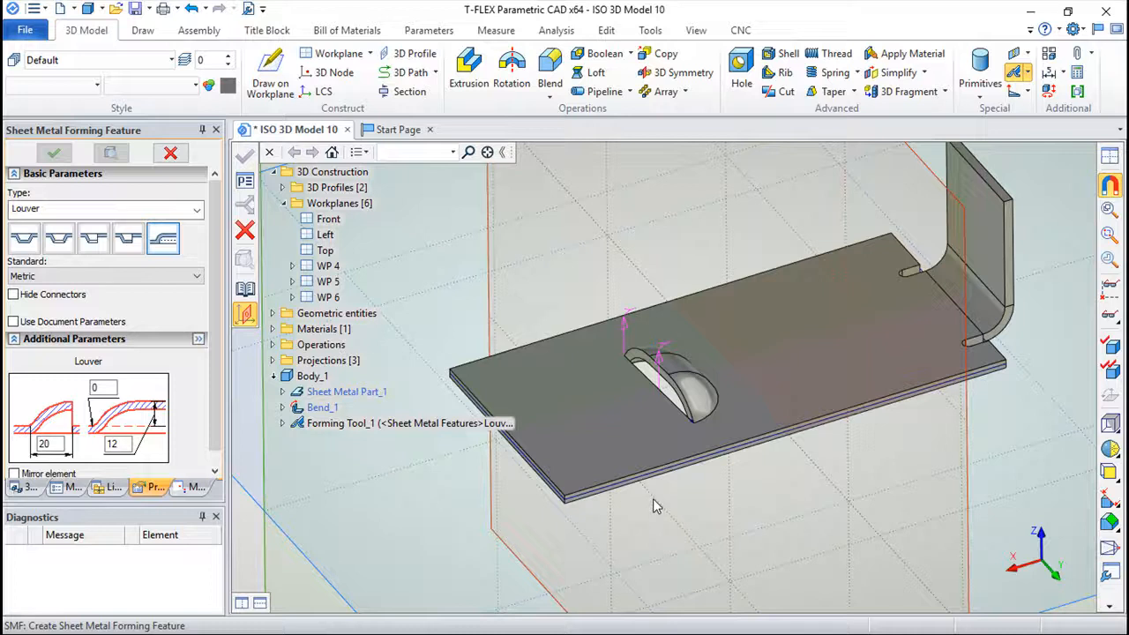
key(Escape)
Unbend the whole body by selecting its louver forming operation, and undo the unbend
click(1028, 73)
click(993, 110)
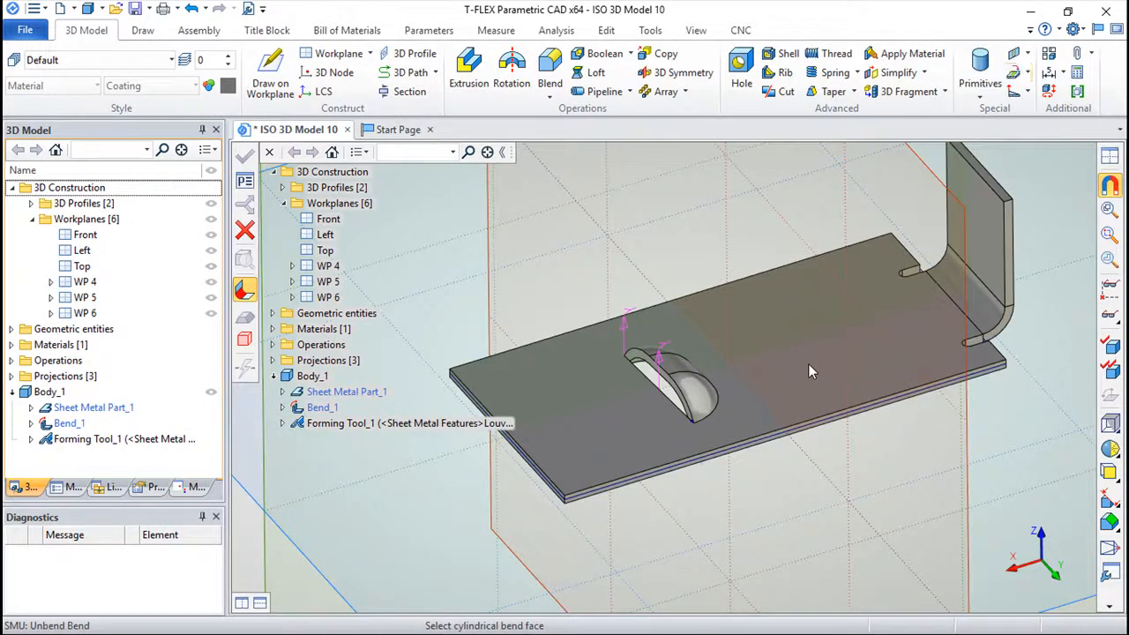
click(798, 366)
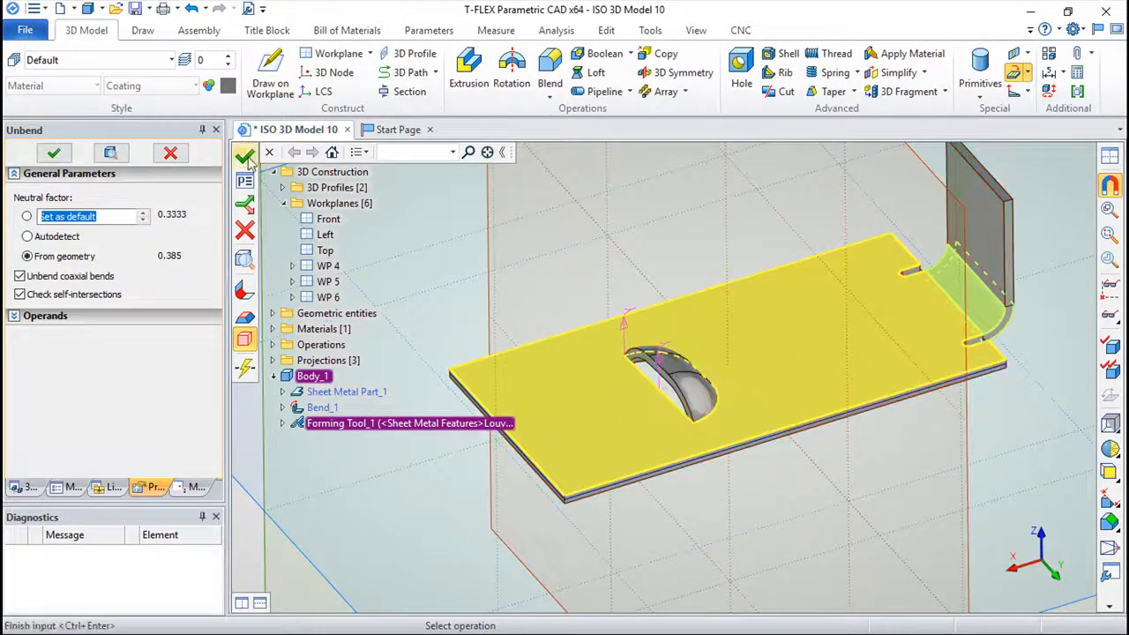
click(245, 157)
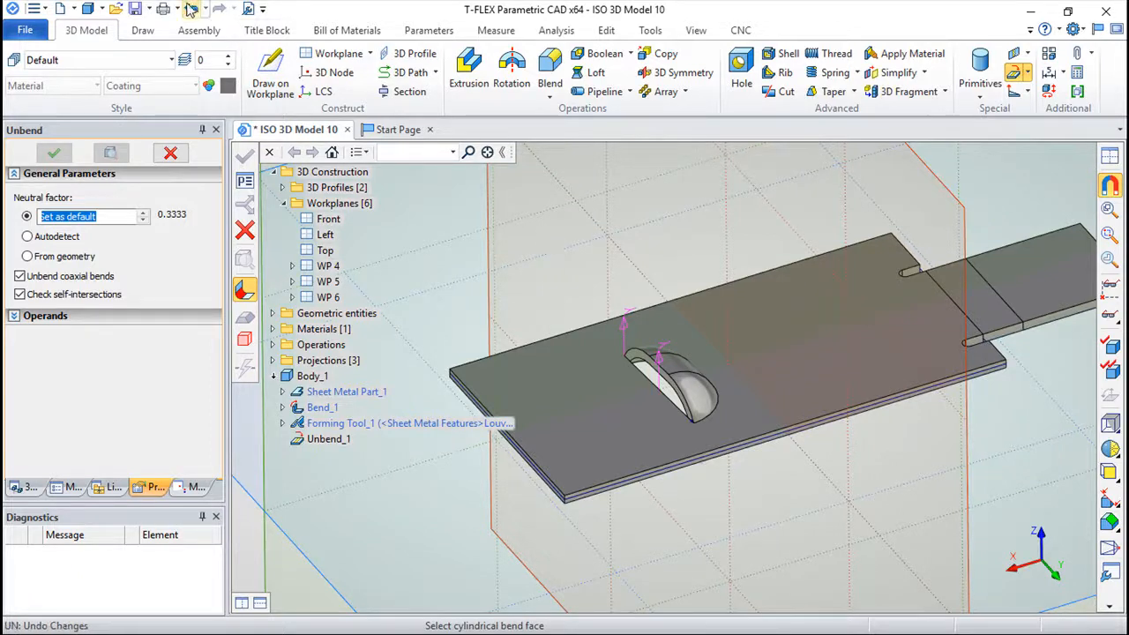
click(192, 8)
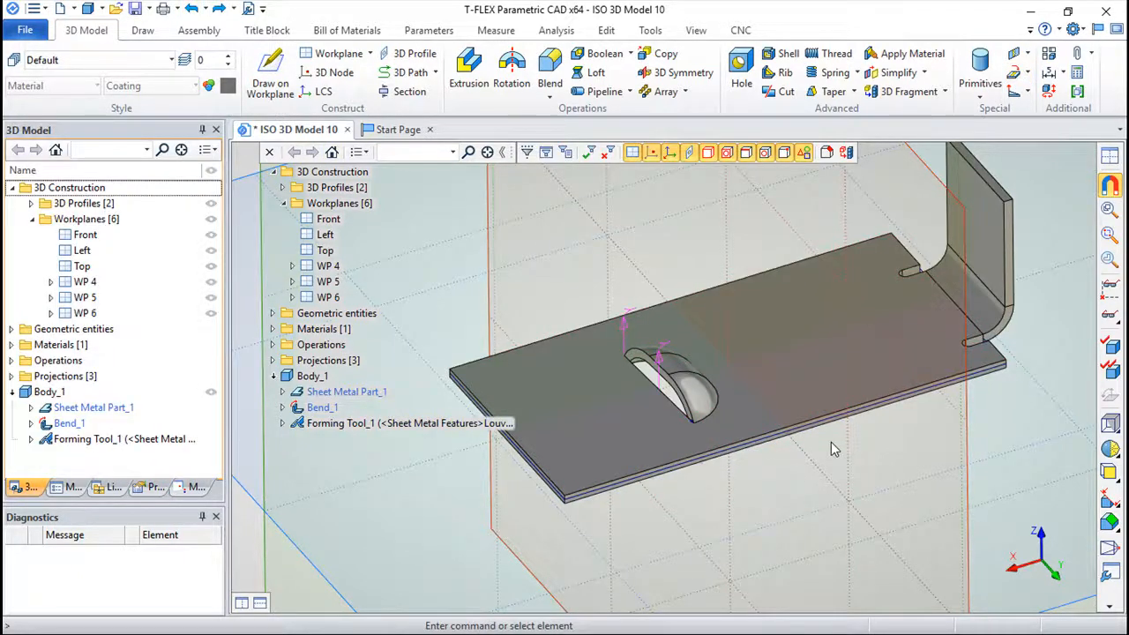